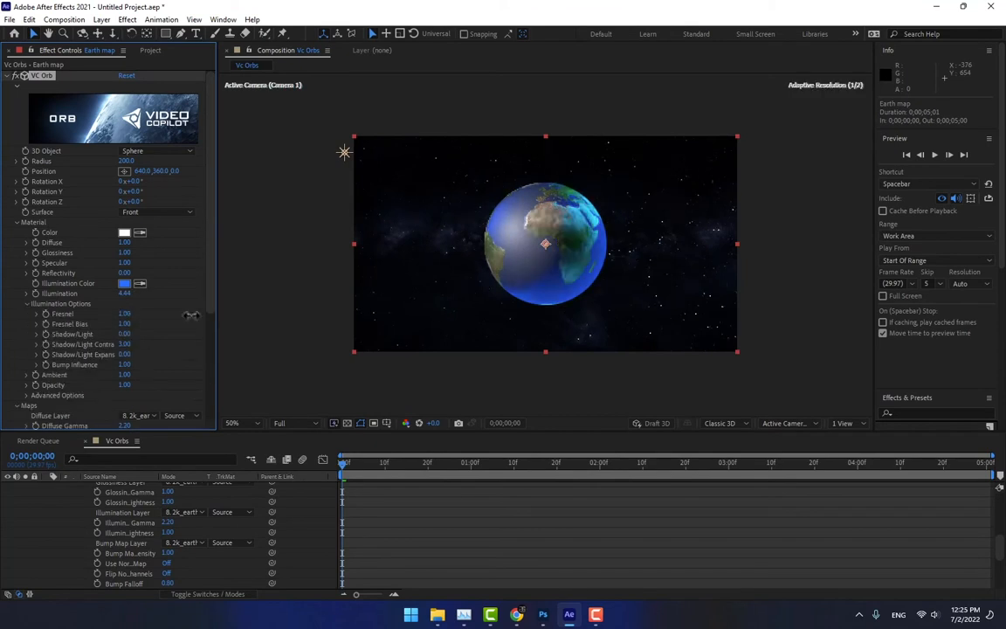
Step: Adjust the VC Orb's Fresnel Bias and Shadow/Light illumination options on the Earth map layer
{"action": "left_click_drag", "start_coordinate": [125, 324], "coordinate": [144, 324]}
{"action": "left_click_drag", "start_coordinate": [125, 335], "coordinate": [247, 332]}
{"action": "mouse_move", "coordinate": [124, 334]}
{"action": "left_mouse_down"}
{"action": "mouse_move", "coordinate": [144, 344]}
{"action": "mouse_move", "coordinate": [131, 344]}
{"action": "left_mouse_up"}
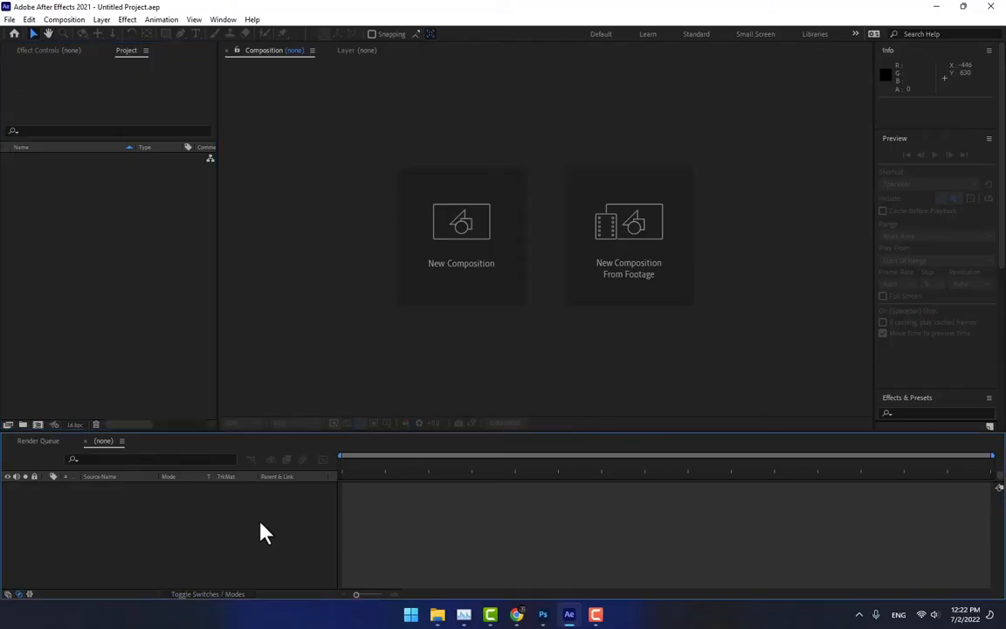
Step: Create a 1280 x 720 composition named Vc Orbs and add a comp-sized black solid named New Planet
{"action": "left_click", "coordinate": [434, 297]}
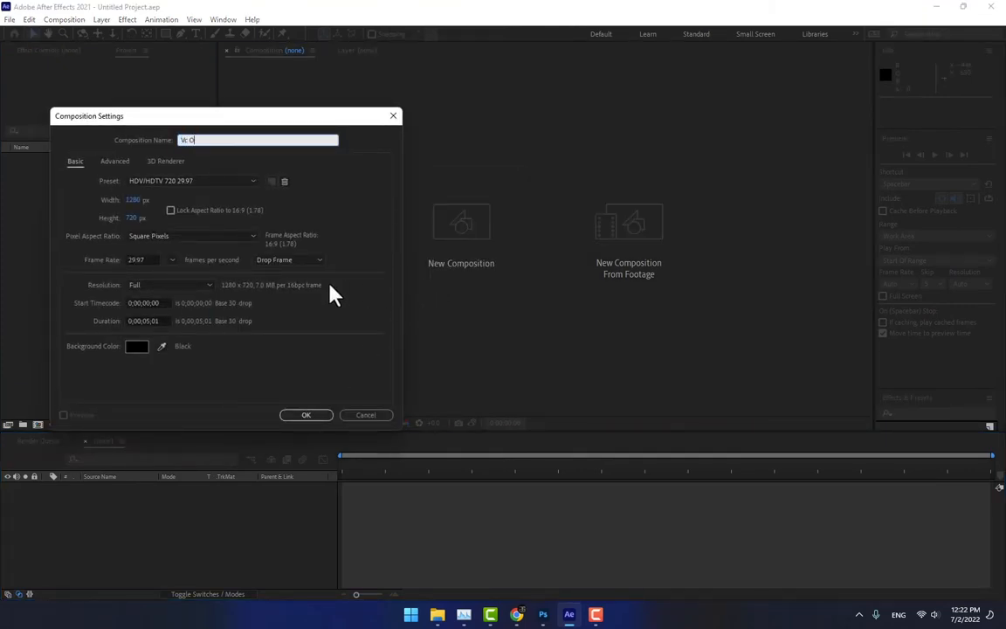
{"action": "key", "text": "Return"}
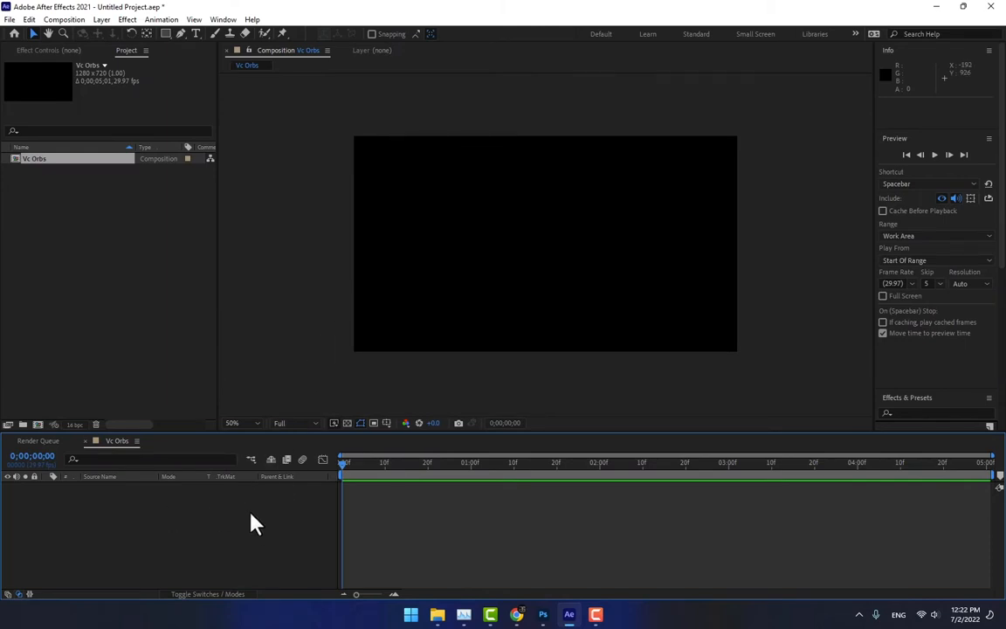
{"action": "key", "text": "ctrl+y"}
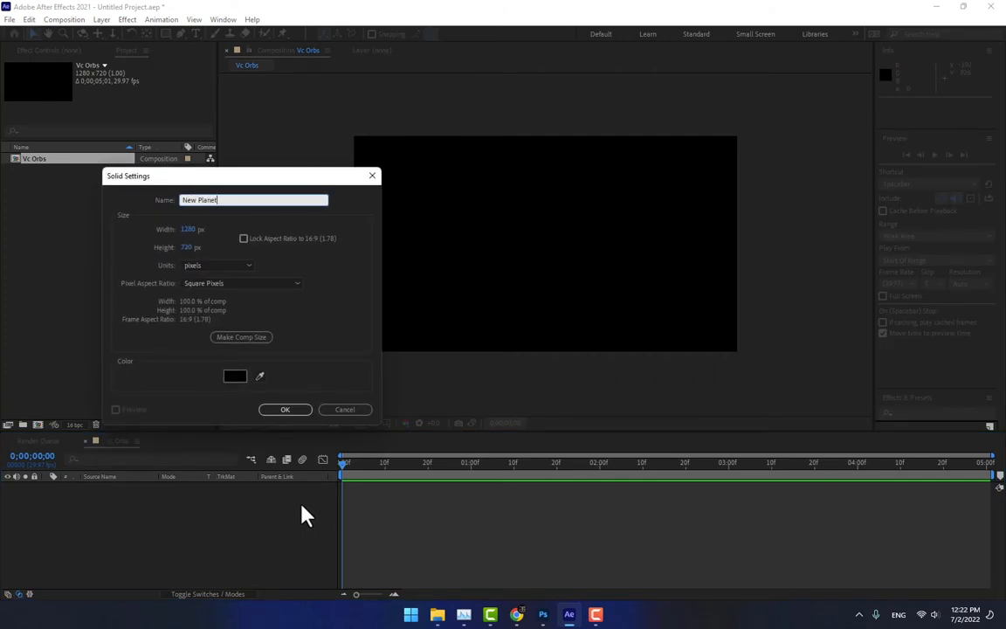
{"action": "key", "text": "Return"}
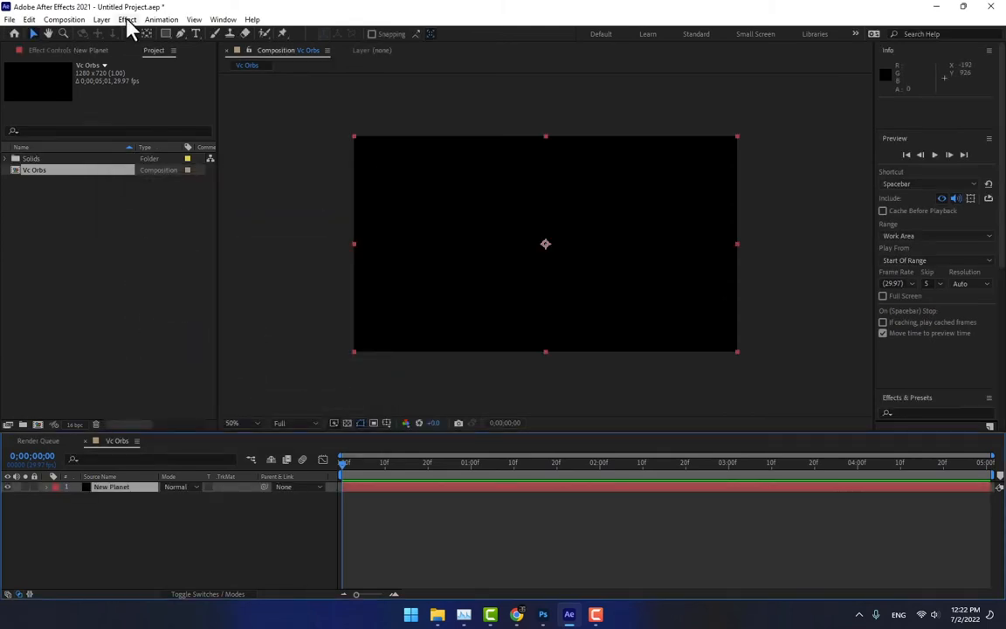
Step: Apply the Video Copilot VC Orb effect to the New Planet solid
{"action": "left_click", "coordinate": [128, 21]}
{"action": "mouse_move", "coordinate": [223, 579]}
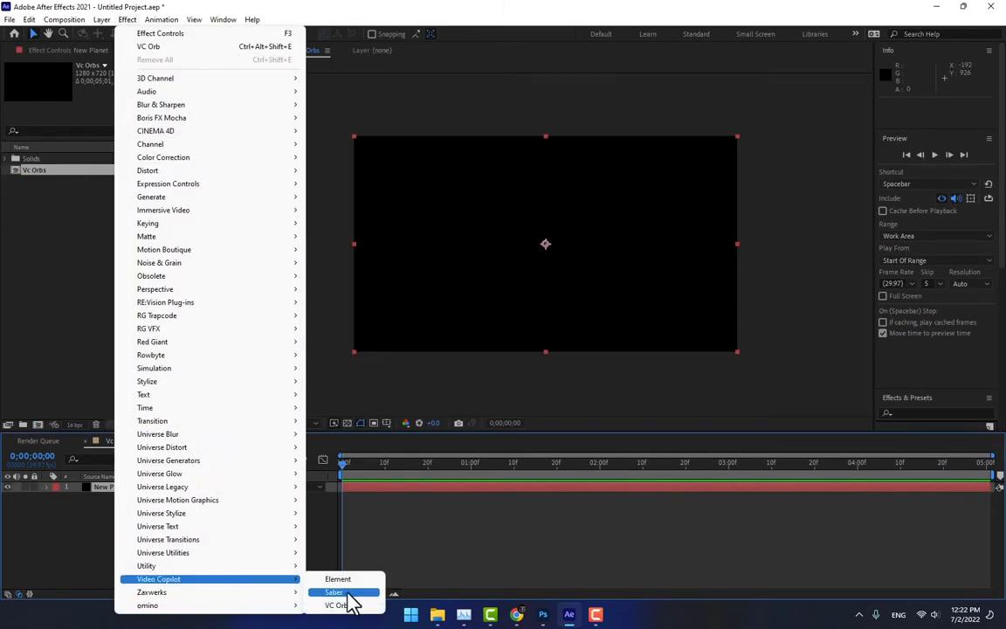
{"action": "left_click", "coordinate": [348, 605]}
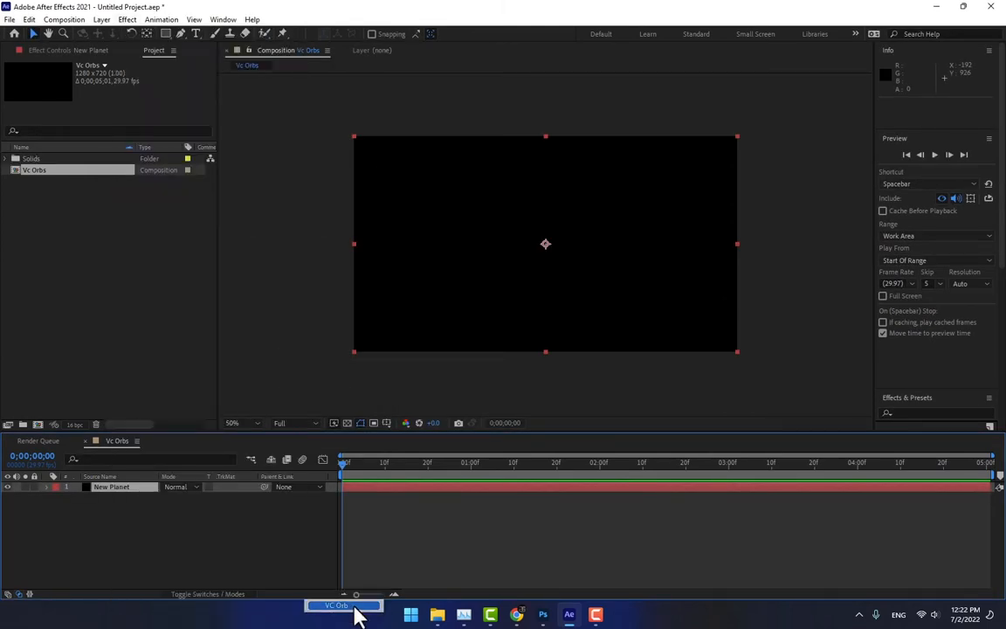
Step: Add a white point light named Sun Light with 100% intensity and no falloff
{"action": "right_click", "coordinate": [236, 560]}
{"action": "mouse_move", "coordinate": [281, 410]}
{"action": "left_click", "coordinate": [441, 450]}
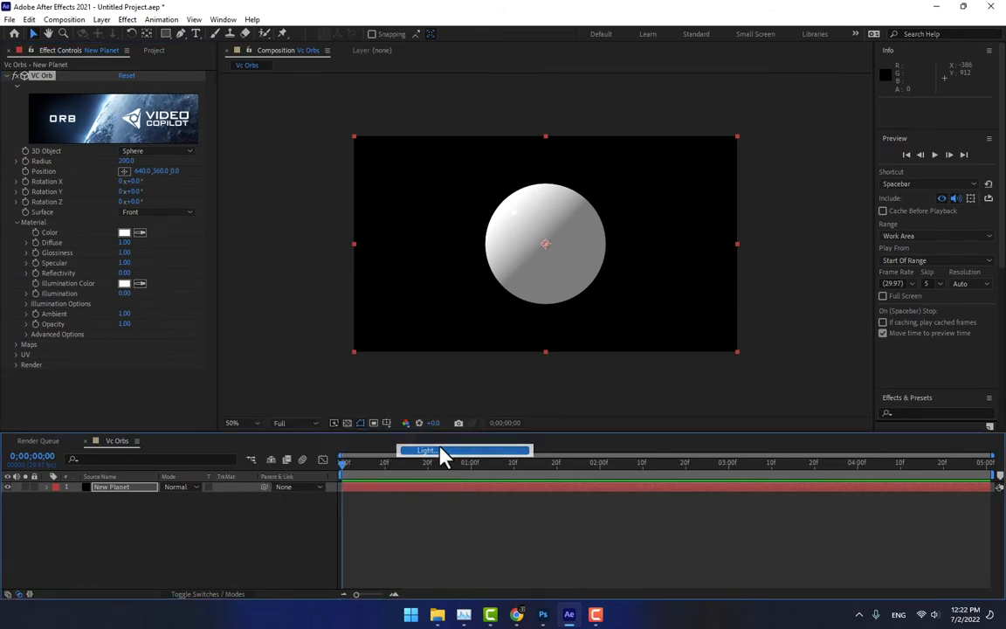
{"action": "type", "text": "Sun Light"}
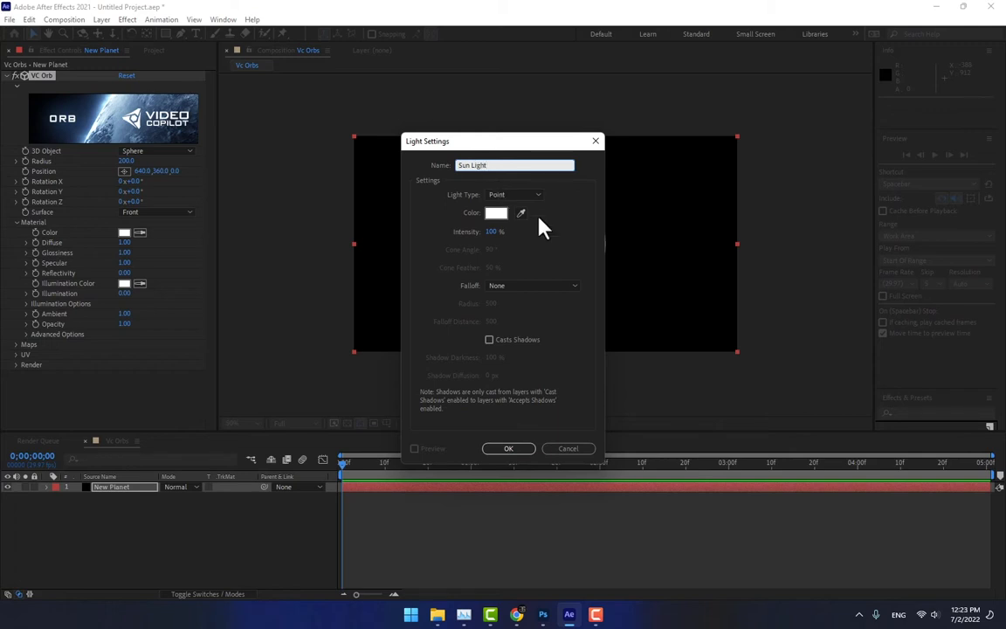
{"action": "left_click", "coordinate": [499, 448]}
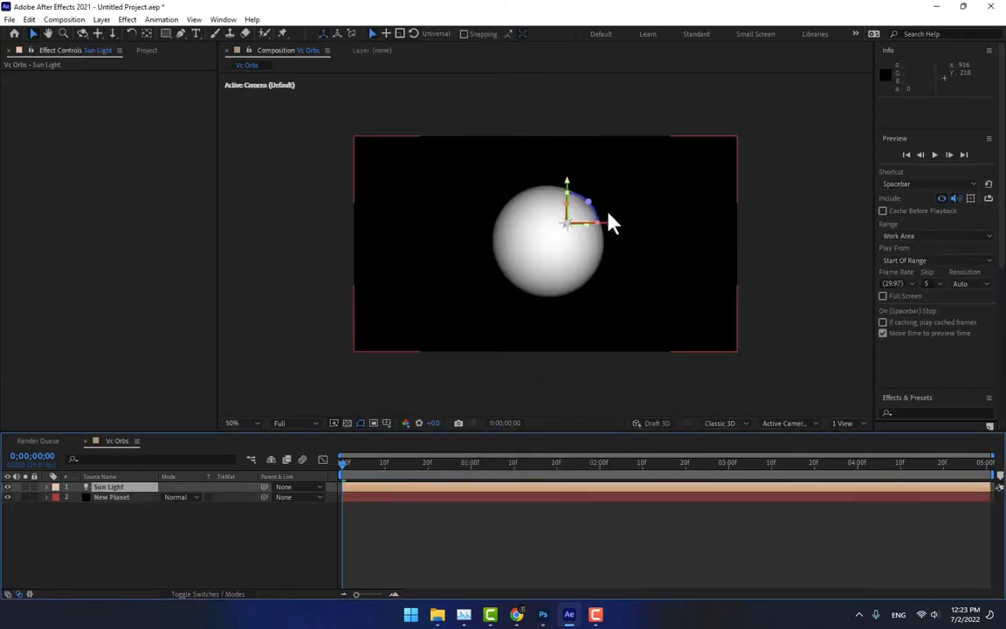
Step: Move the Sun Light above and to the left of the planet, at about 193 on X and -334 on Z
{"action": "mouse_move", "coordinate": [611, 231]}
{"action": "left_mouse_down"}
{"action": "mouse_move", "coordinate": [438, 232]}
{"action": "mouse_move", "coordinate": [459, 241]}
{"action": "mouse_move", "coordinate": [425, 188]}
{"action": "mouse_move", "coordinate": [425, 166]}
{"action": "left_mouse_up"}
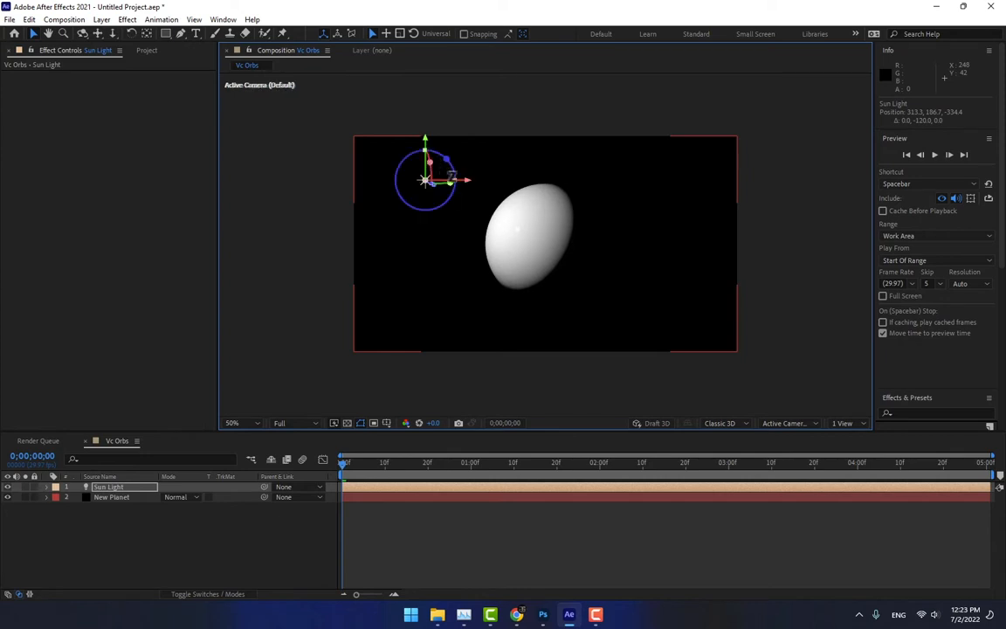
{"action": "left_click_drag", "start_coordinate": [469, 194], "coordinate": [438, 191]}
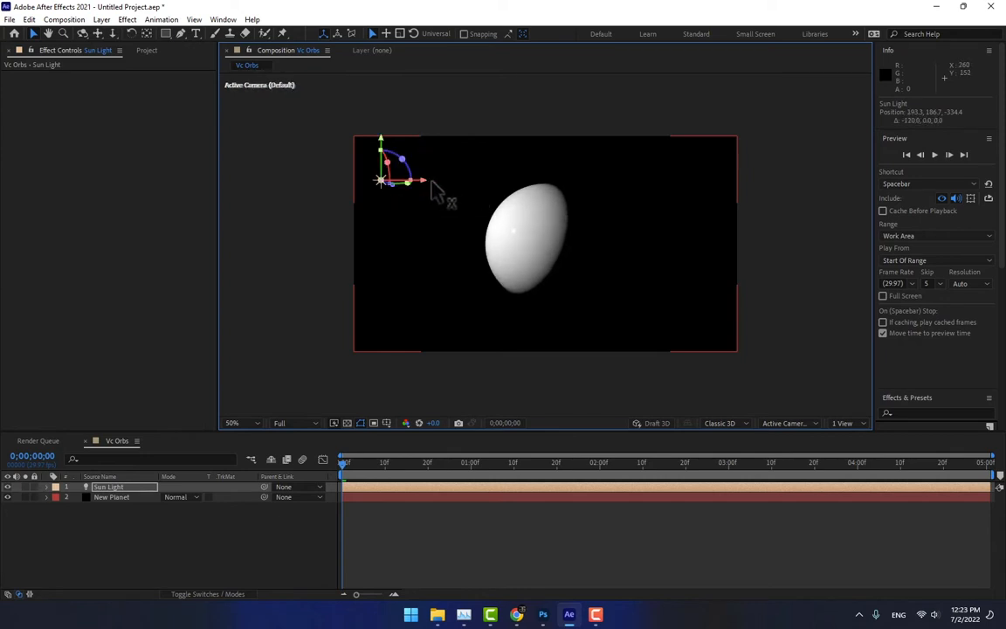
{"action": "left_click_drag", "start_coordinate": [374, 150], "coordinate": [375, 134]}
{"action": "left_click", "coordinate": [175, 532]}
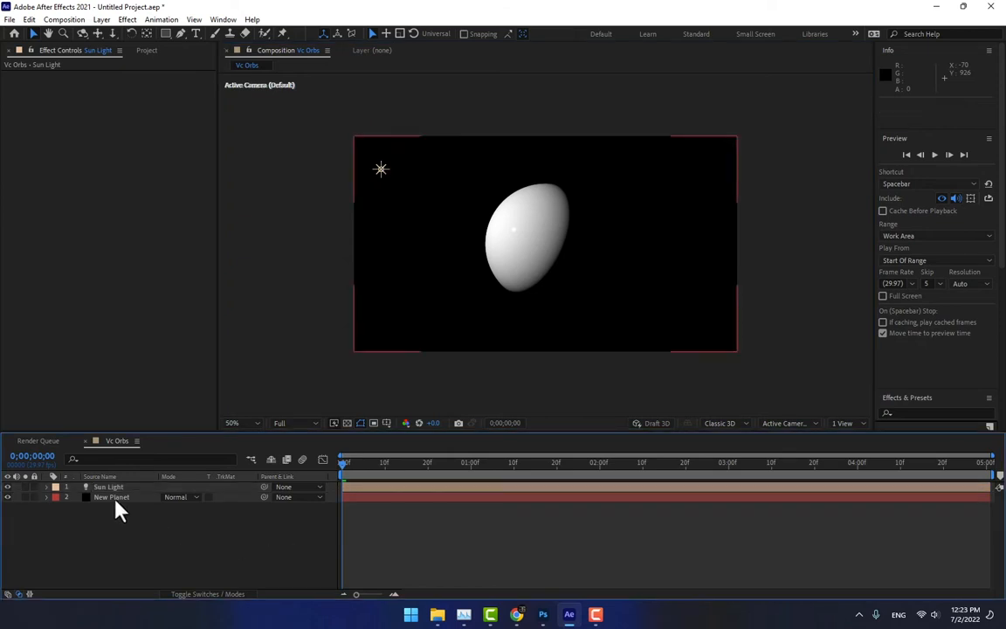
Step: Import the 2k_venus_surface.jpg texture into the project
{"action": "left_click", "coordinate": [147, 50]}
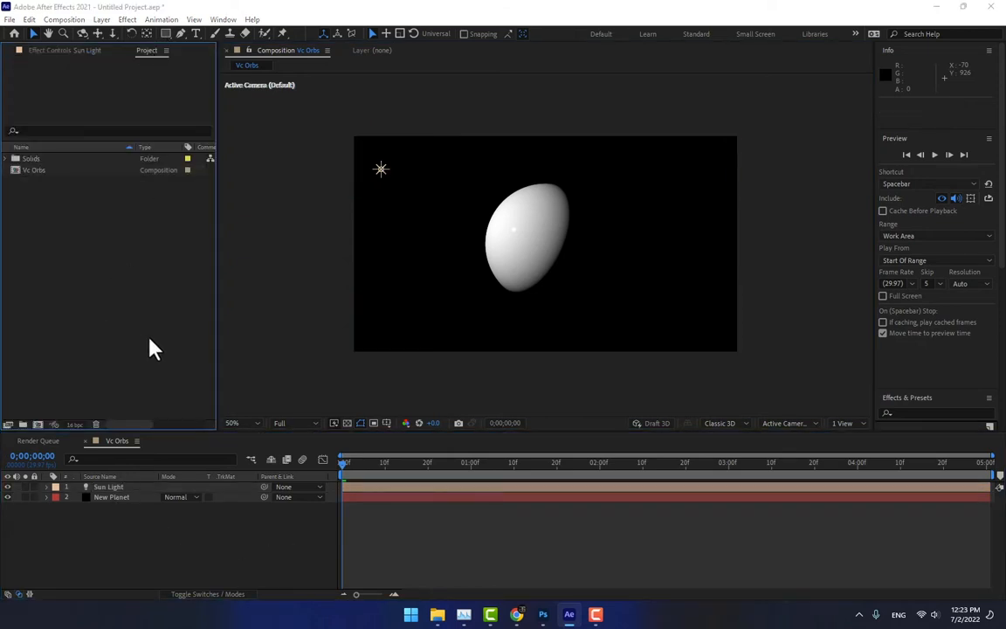
{"action": "double_click", "coordinate": [150, 347]}
{"action": "double_click", "coordinate": [574, 291]}
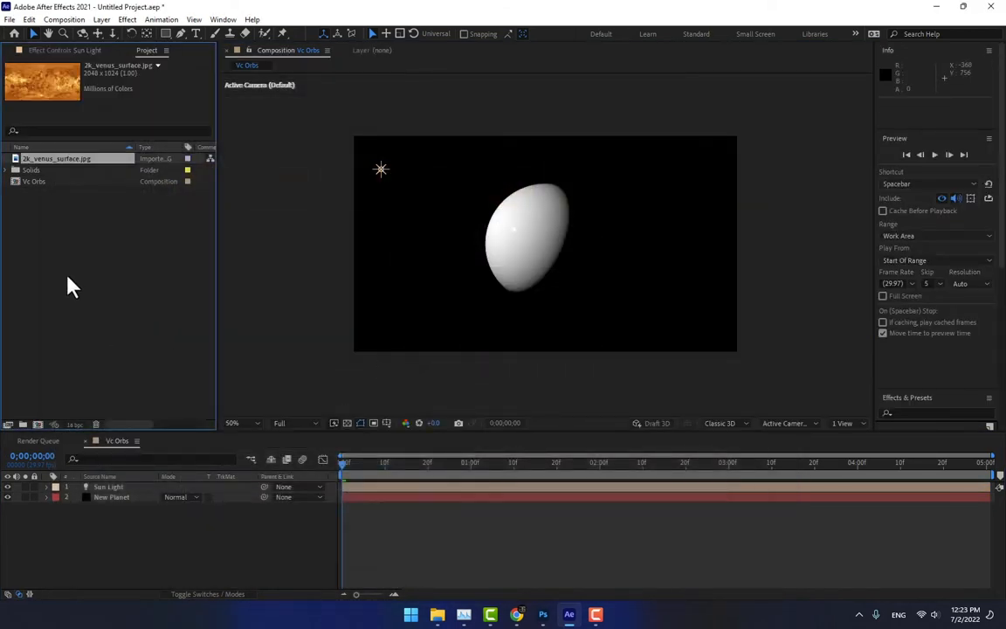
Step: Place the Venus surface image beneath the New Planet layer in the composition and hide it
{"action": "left_click_drag", "start_coordinate": [54, 160], "coordinate": [131, 517]}
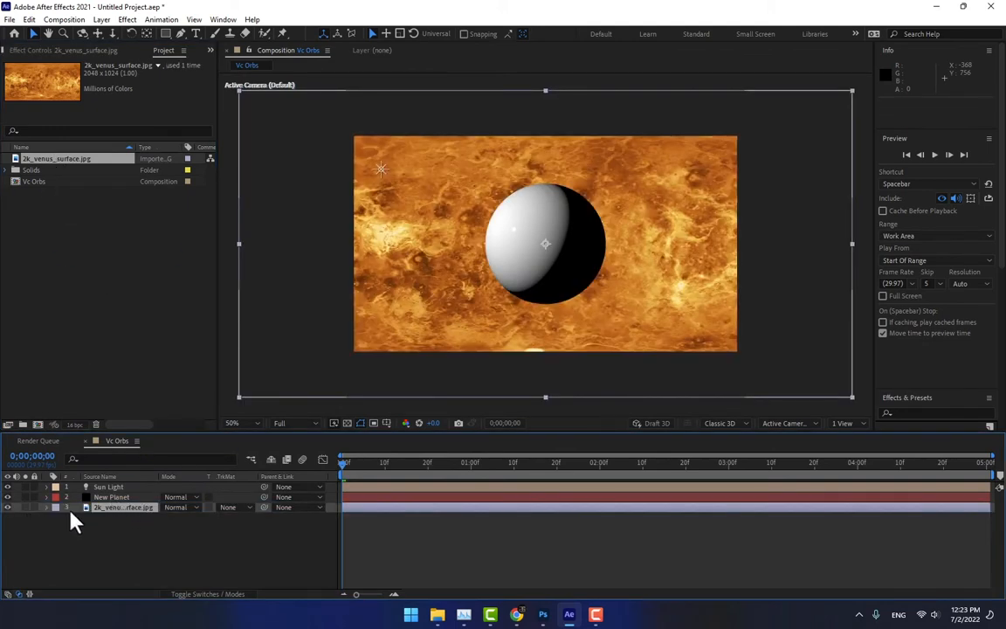
{"action": "left_click", "coordinate": [110, 497]}
{"action": "left_click", "coordinate": [7, 507]}
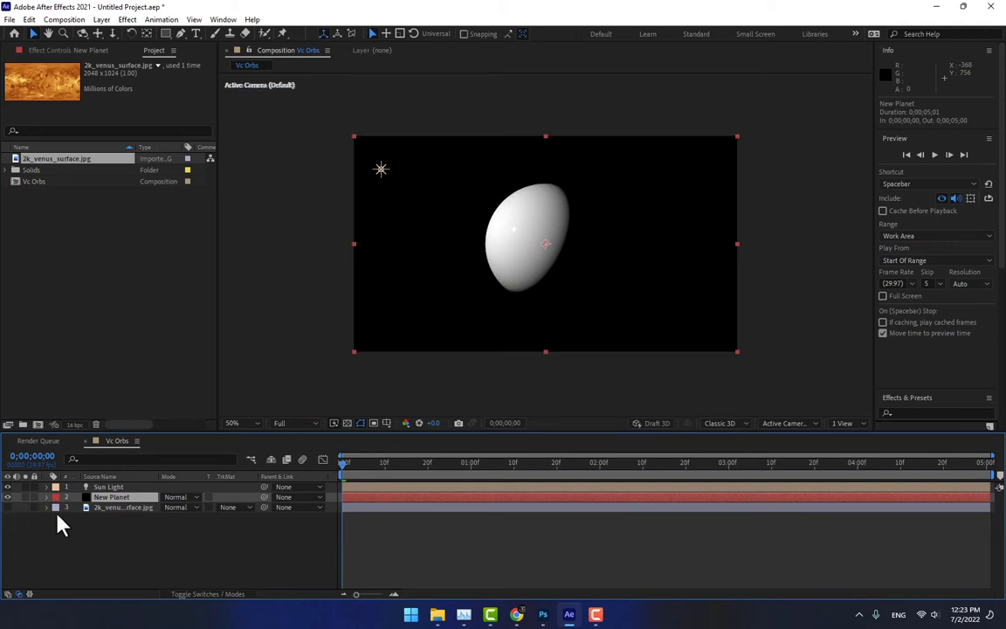
Step: Assign 2k_venus_surface.jpg as the Diffuse and Glossiness map layers of New Planet's VC Orb effect
{"action": "left_click", "coordinate": [72, 51]}
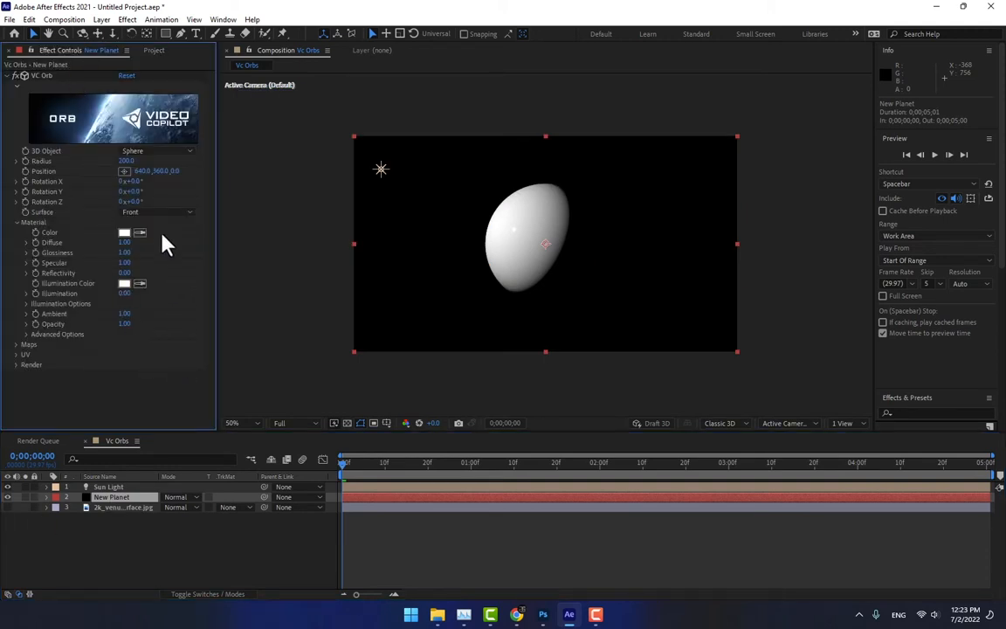
{"action": "left_click", "coordinate": [17, 345]}
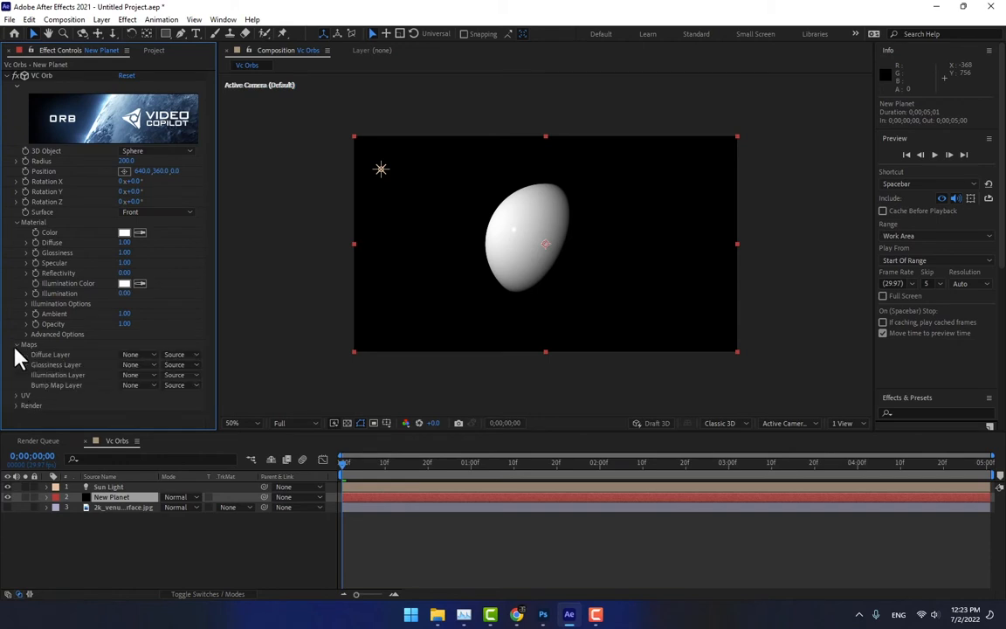
{"action": "left_click", "coordinate": [142, 354]}
{"action": "left_click", "coordinate": [170, 404]}
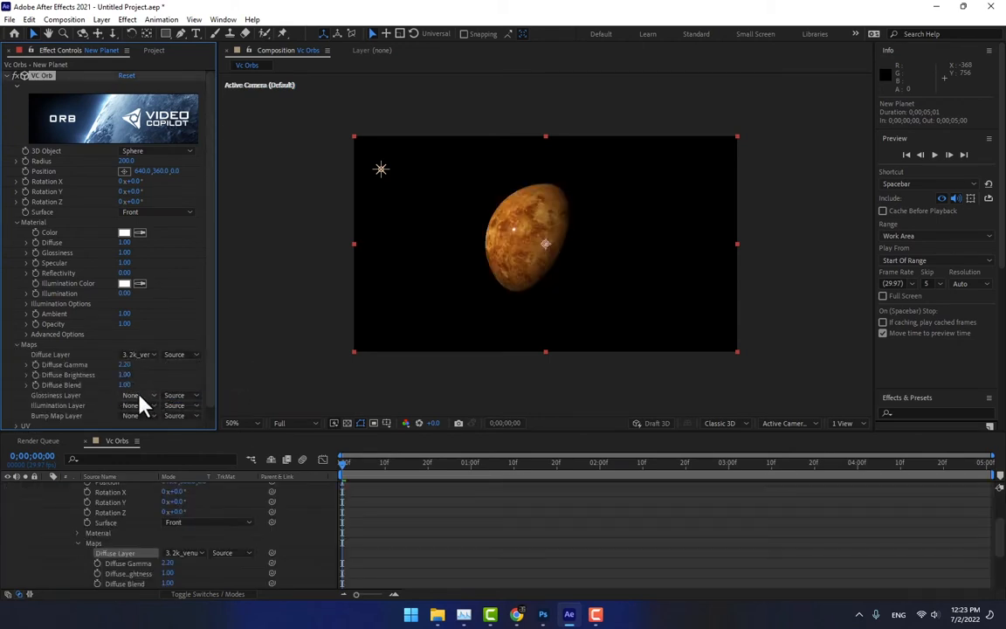
{"action": "left_click", "coordinate": [140, 396]}
{"action": "left_click", "coordinate": [156, 442]}
{"action": "scroll", "coordinate": [131, 375], "scroll_direction": "down", "scroll_amount": 1}
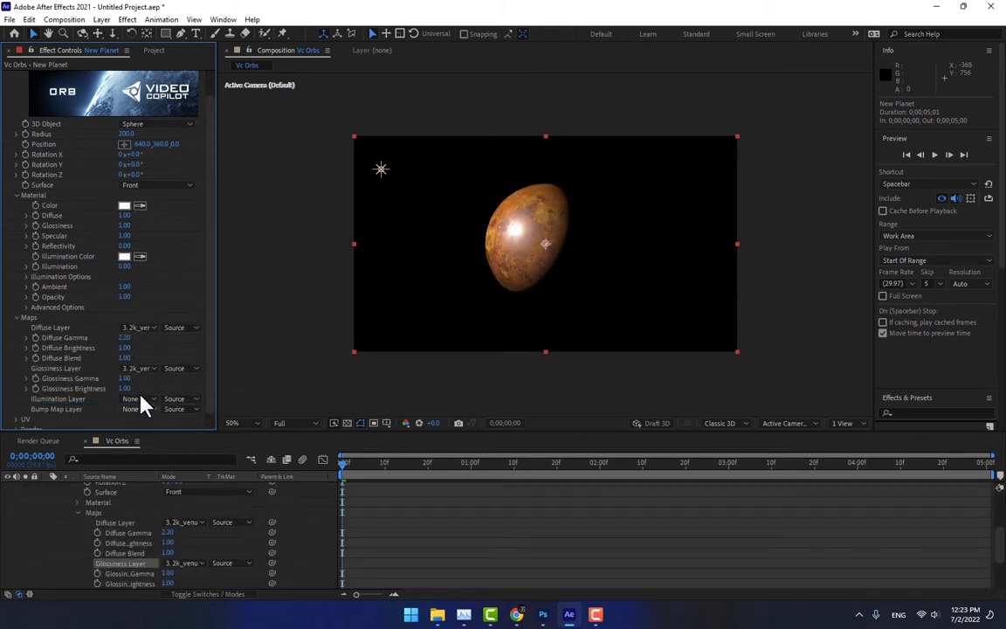
Step: Assign 2k_venus_surface.jpg as the Illumination and Bump Map layers of New Planet's VC Orb effect
{"action": "left_click", "coordinate": [144, 406]}
{"action": "left_click", "coordinate": [161, 446]}
{"action": "scroll", "coordinate": [140, 419], "scroll_direction": "down", "scroll_amount": 1}
{"action": "left_click", "coordinate": [144, 405]}
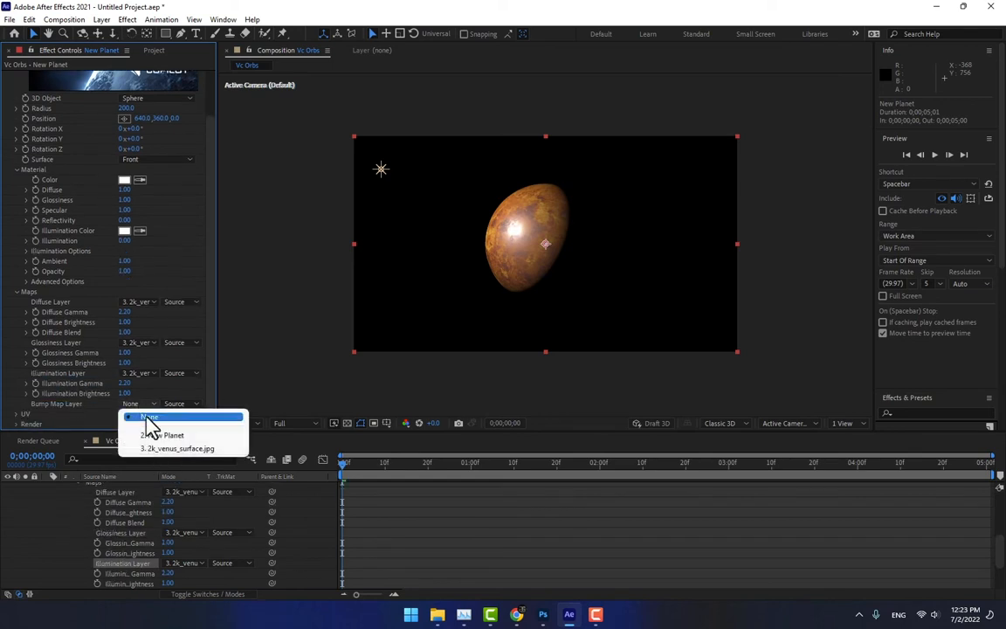
{"action": "left_click", "coordinate": [170, 448]}
{"action": "scroll", "coordinate": [197, 424], "scroll_direction": "down", "scroll_amount": 1}
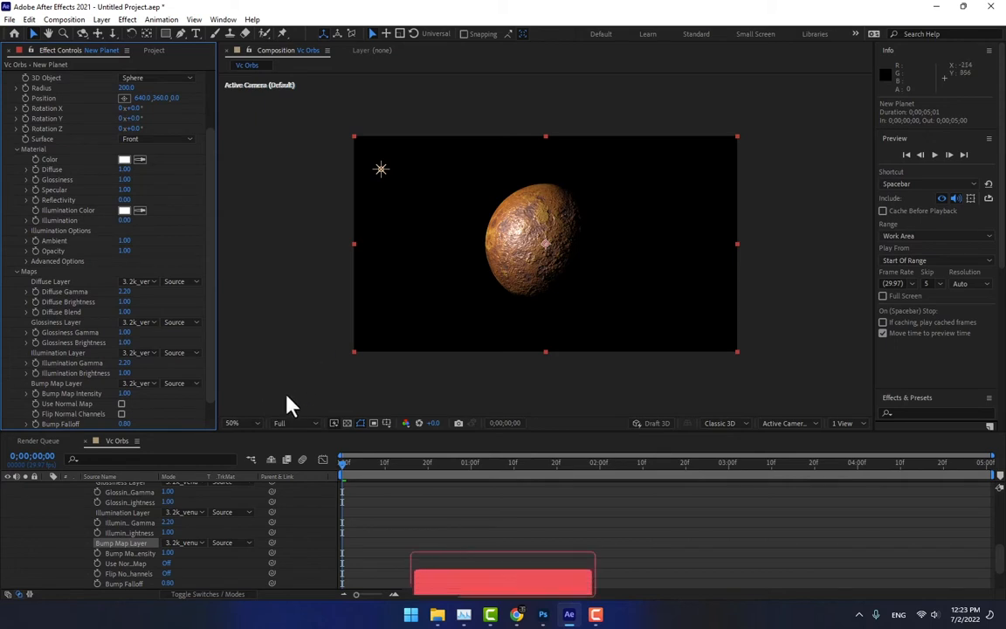
Step: Collapse the New Planet layer's expanded properties in the timeline
{"action": "left_click_drag", "start_coordinate": [213, 344], "coordinate": [213, 270]}
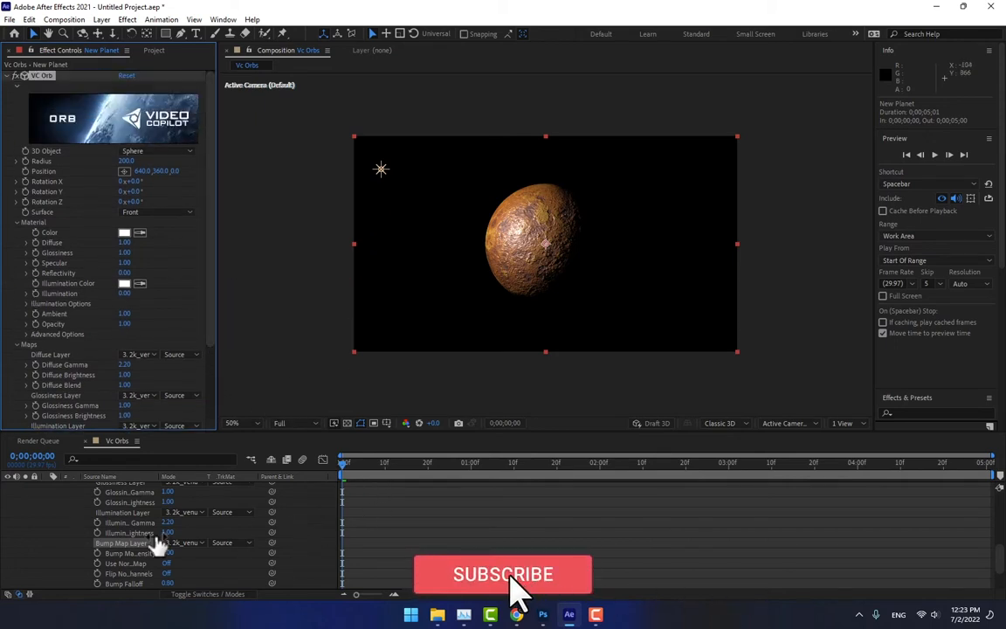
{"action": "scroll", "coordinate": [131, 537], "scroll_direction": "up", "scroll_amount": 10}
{"action": "left_click", "coordinate": [48, 497]}
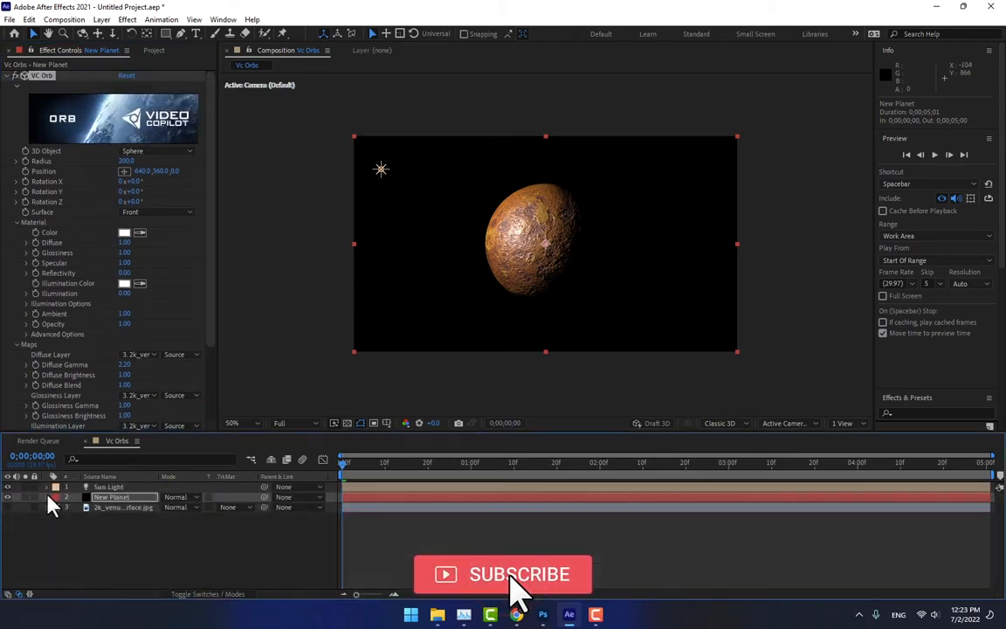
Step: Set New Planet's VC Orb Illumination Color to a medium blue with hue 203° and its Illumination to 0.35
{"action": "left_click", "coordinate": [160, 311]}
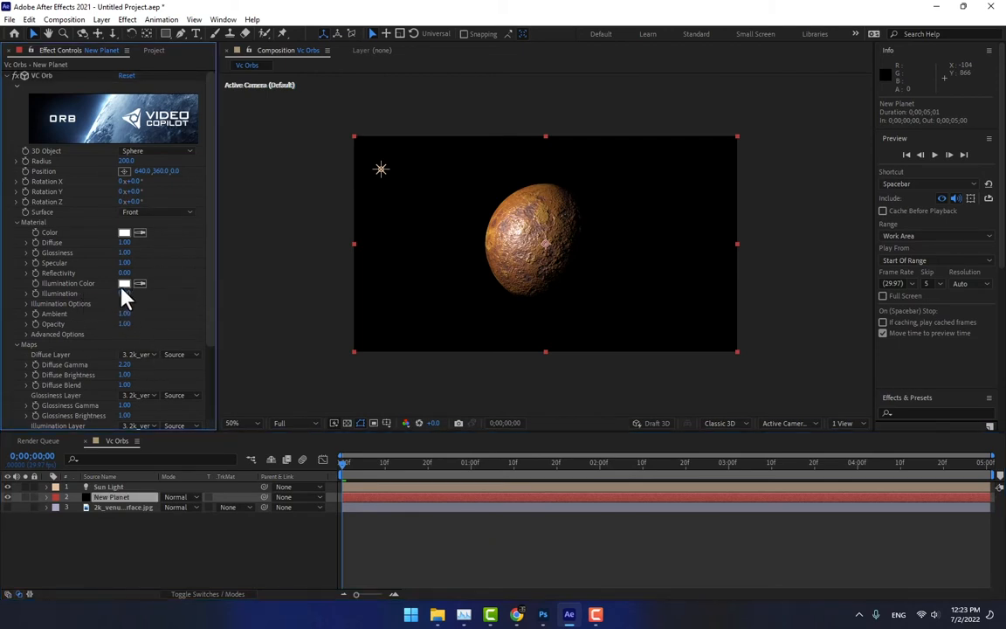
{"action": "left_click", "coordinate": [125, 284]}
{"action": "left_click", "coordinate": [295, 362]}
{"action": "left_click", "coordinate": [248, 307]}
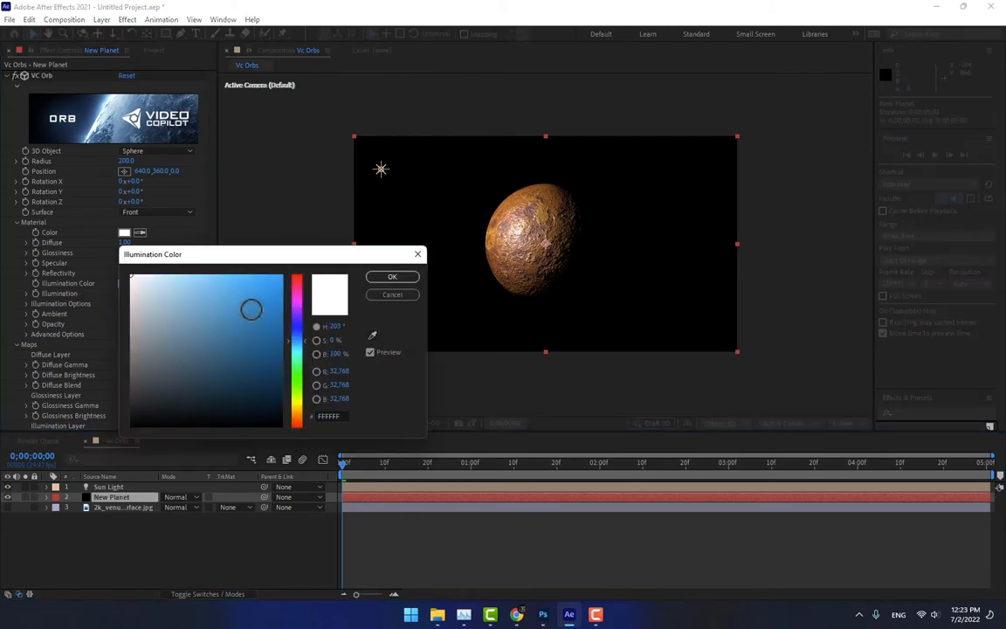
{"action": "left_click", "coordinate": [390, 277]}
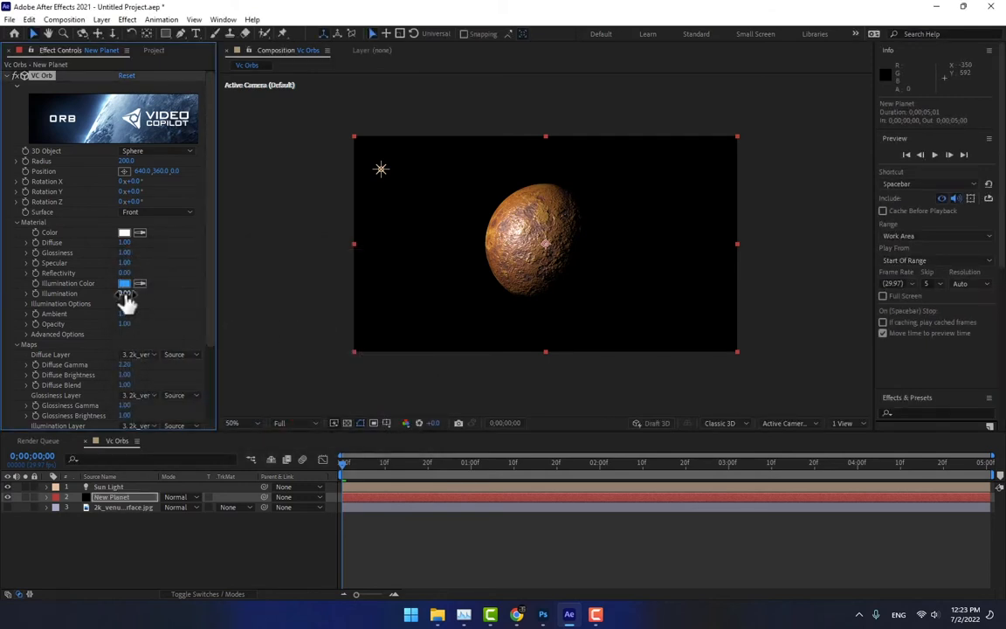
{"action": "left_click_drag", "start_coordinate": [127, 293], "coordinate": [187, 297]}
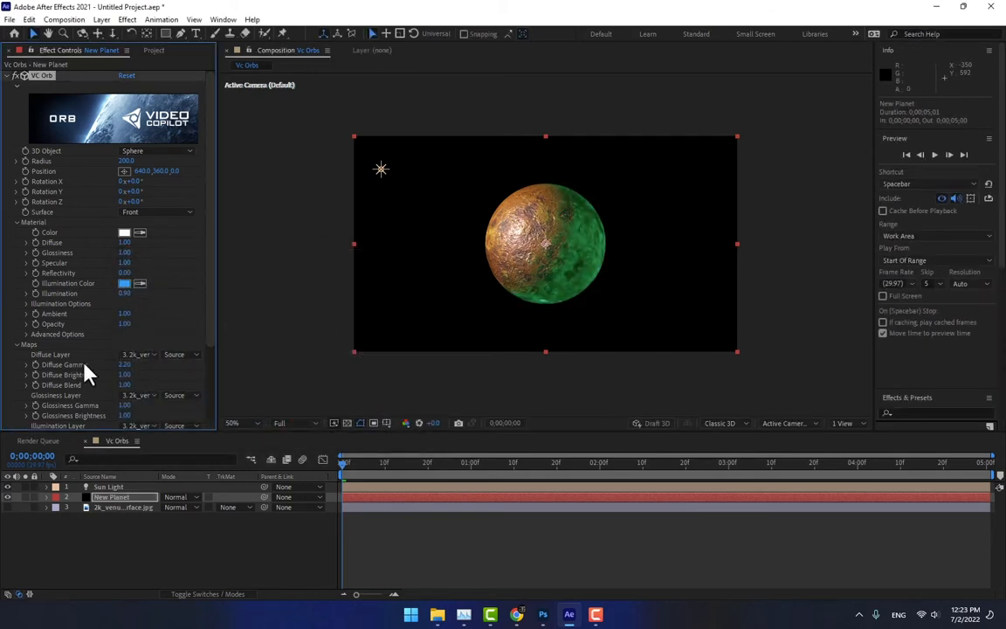
{"action": "left_click_drag", "start_coordinate": [125, 294], "coordinate": [114, 317]}
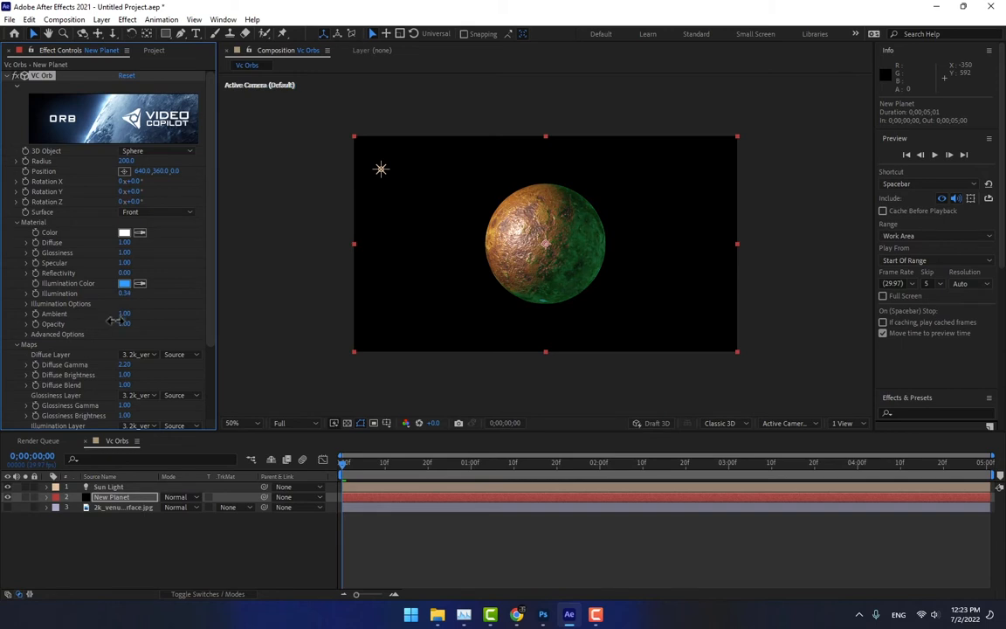
{"action": "left_click", "coordinate": [138, 450]}
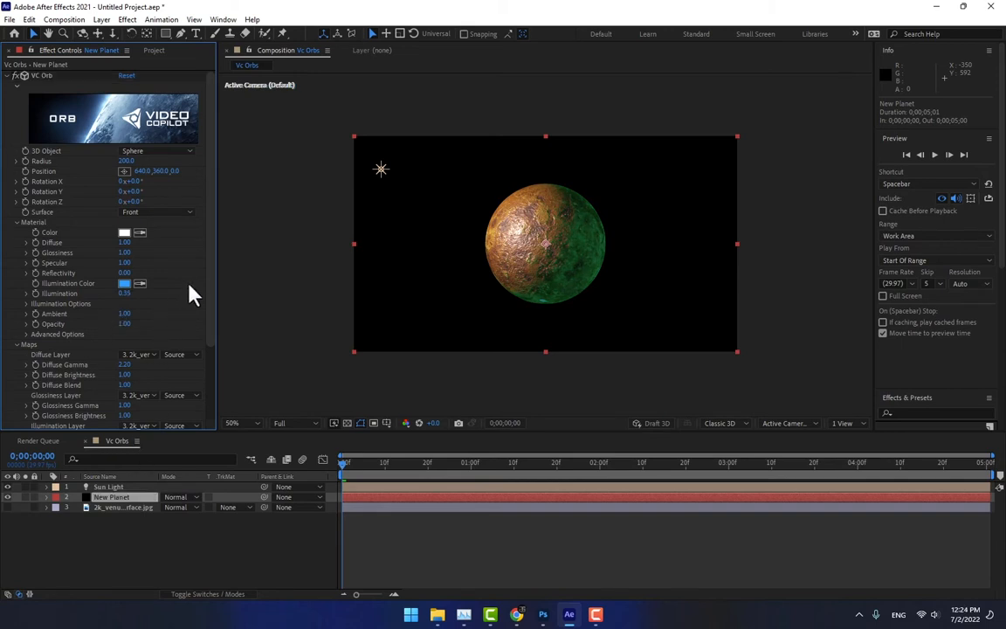
Step: Create a 1280 x 720 black solid named Horizone above the New Planet layer
{"action": "right_click", "coordinate": [174, 553]}
{"action": "mouse_move", "coordinate": [243, 409]}
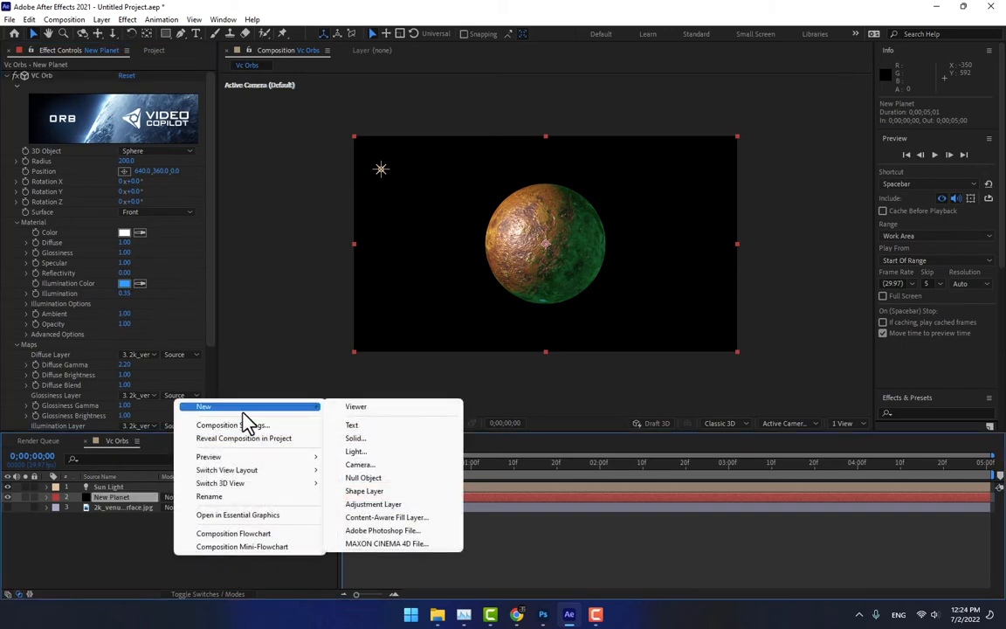
{"action": "left_click", "coordinate": [358, 438]}
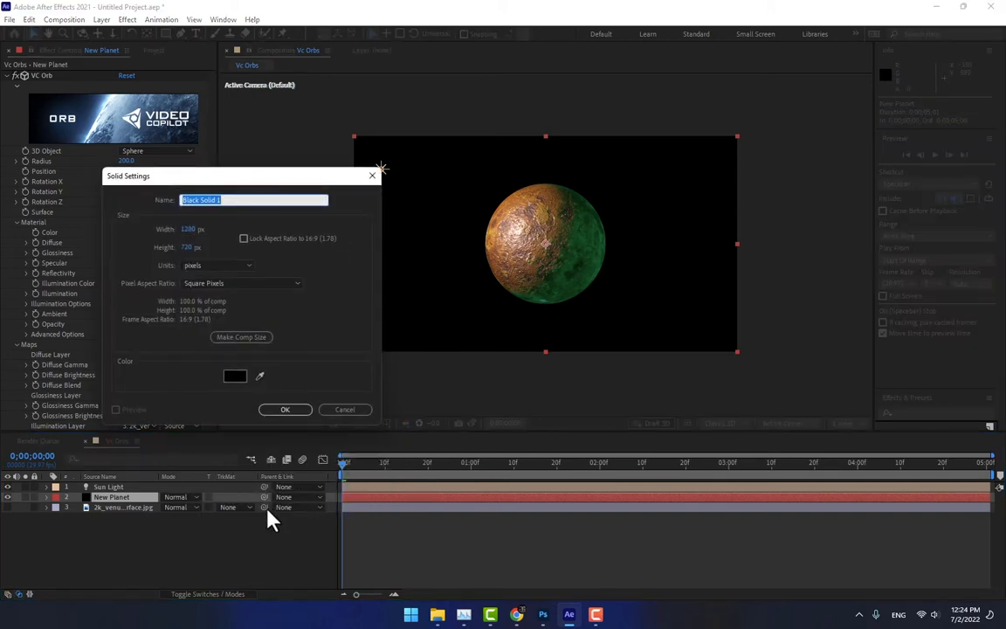
{"action": "type", "text": "Horizone"}
{"action": "key", "text": "Return"}
Step: Apply the Trapcode Horizon effect to the Horizone layer
{"action": "left_click", "coordinate": [127, 19]}
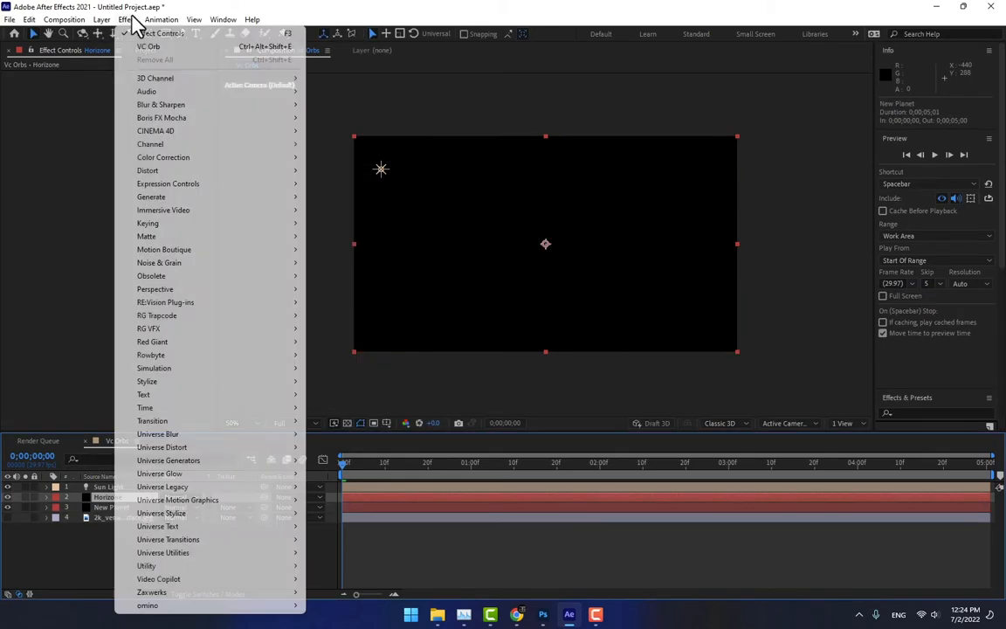
{"action": "mouse_move", "coordinate": [207, 320]}
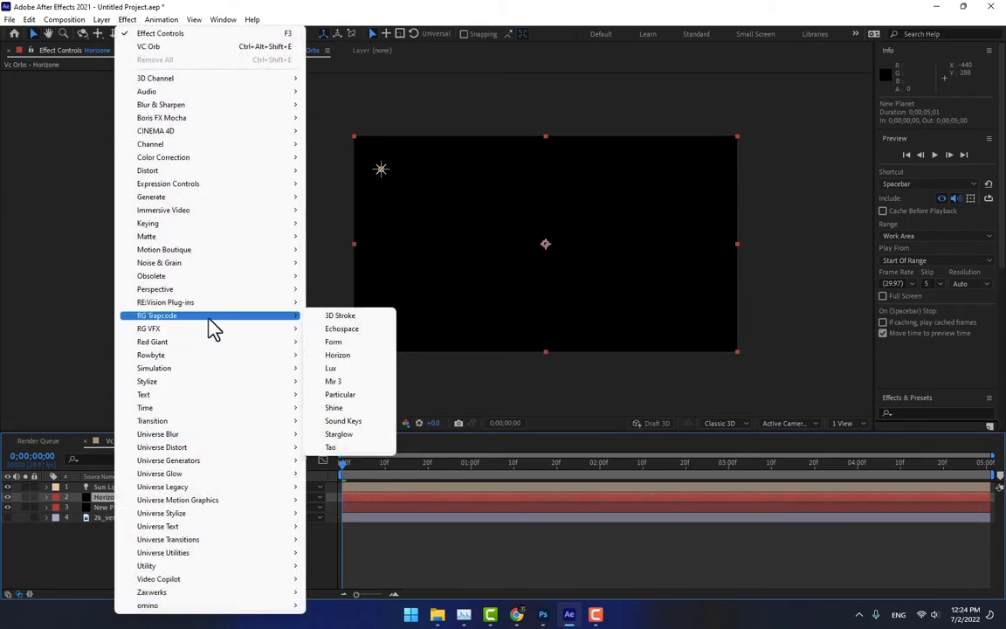
{"action": "left_click", "coordinate": [345, 352]}
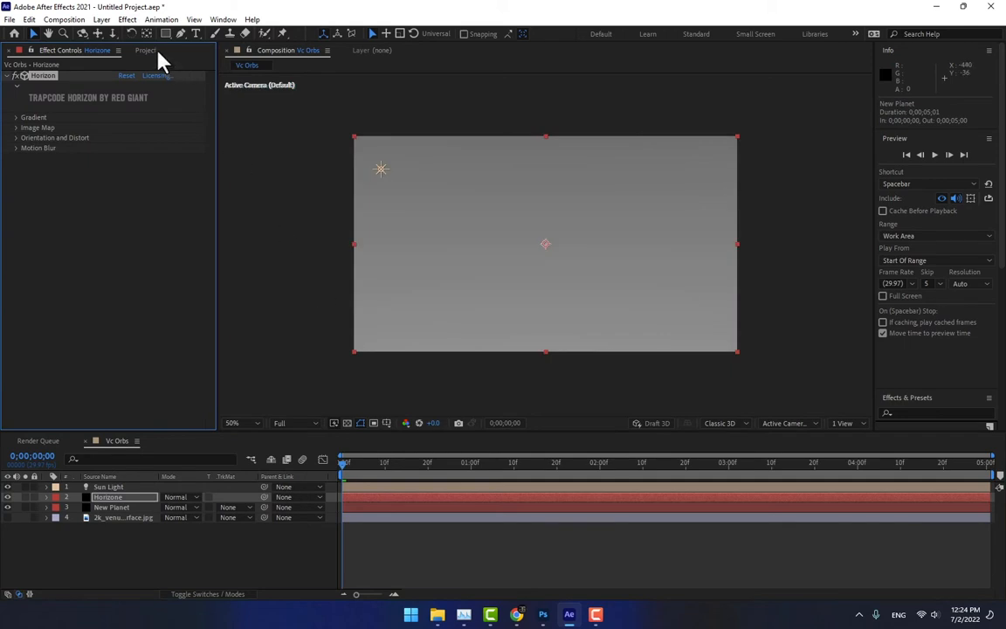
Step: Import 8k_stars_milky_way.jpg, add it as the lowest layer of the Vc Orbs composition and hide it
{"action": "left_click", "coordinate": [147, 50]}
{"action": "key", "text": "ctrl+i"}
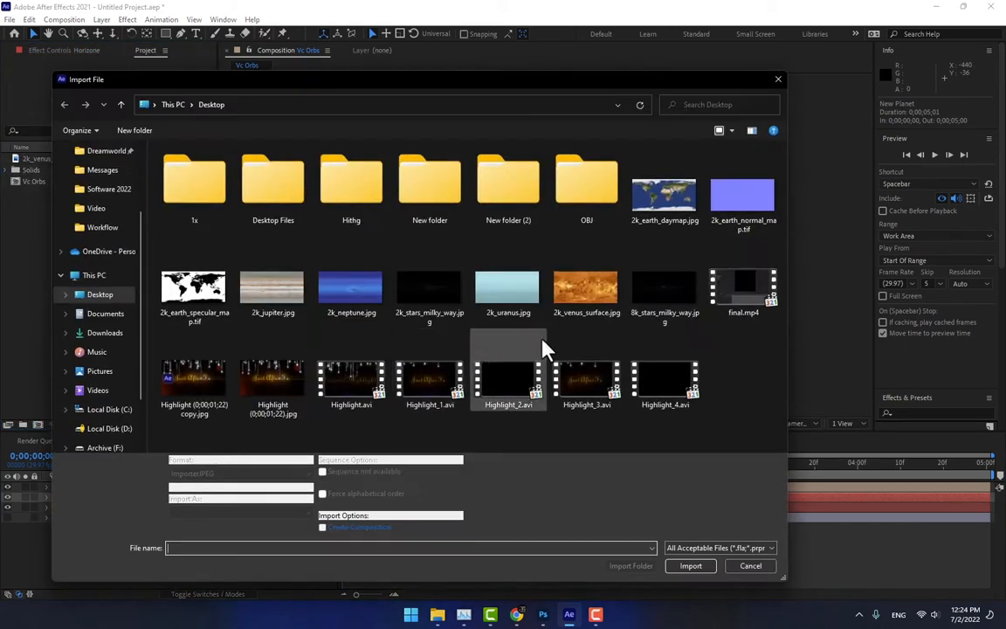
{"action": "double_click", "coordinate": [668, 299]}
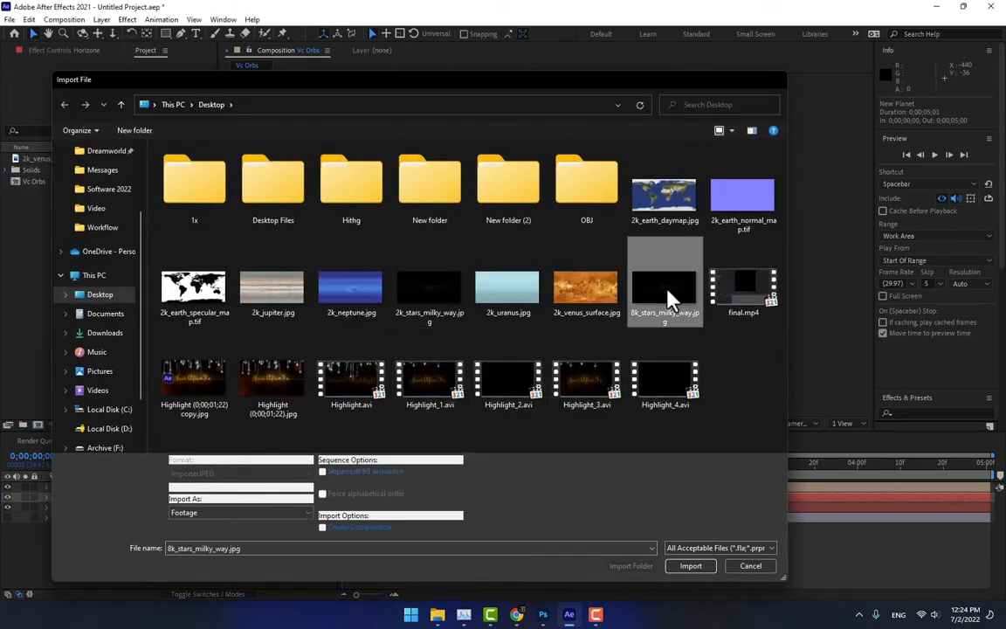
{"action": "left_click_drag", "start_coordinate": [81, 170], "coordinate": [189, 550]}
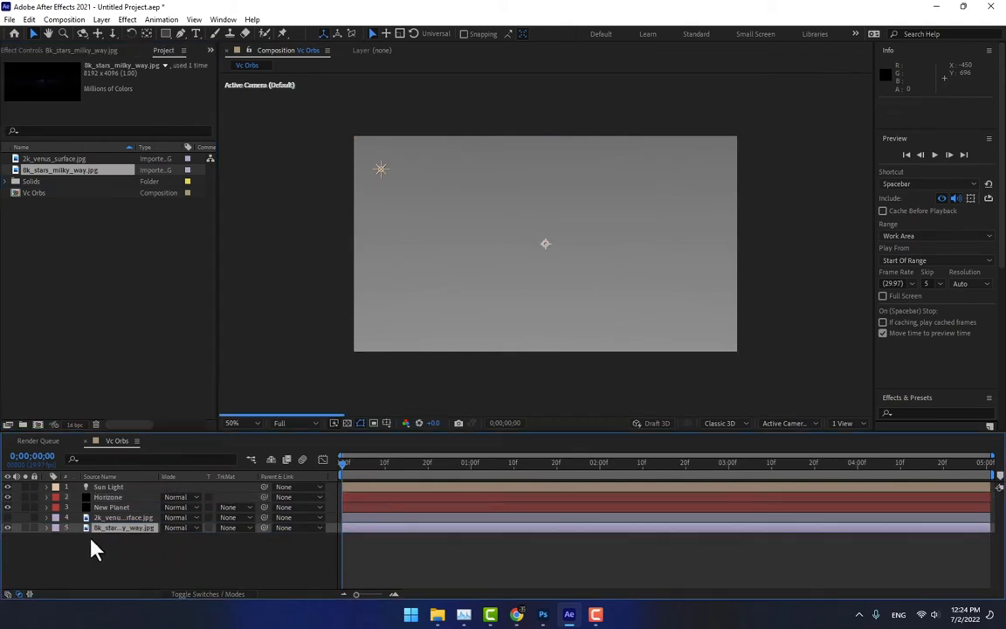
Step: Set the Image Map layer of Horizone's Horizon effect to 8k_stars_milky_way.jpg
{"action": "left_click", "coordinate": [112, 498]}
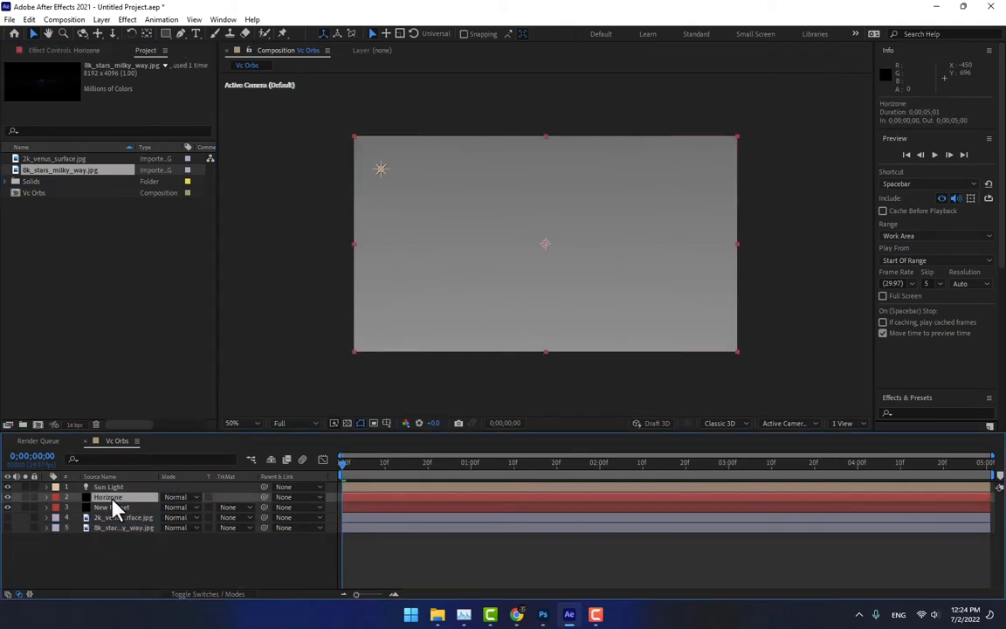
{"action": "left_click", "coordinate": [71, 50]}
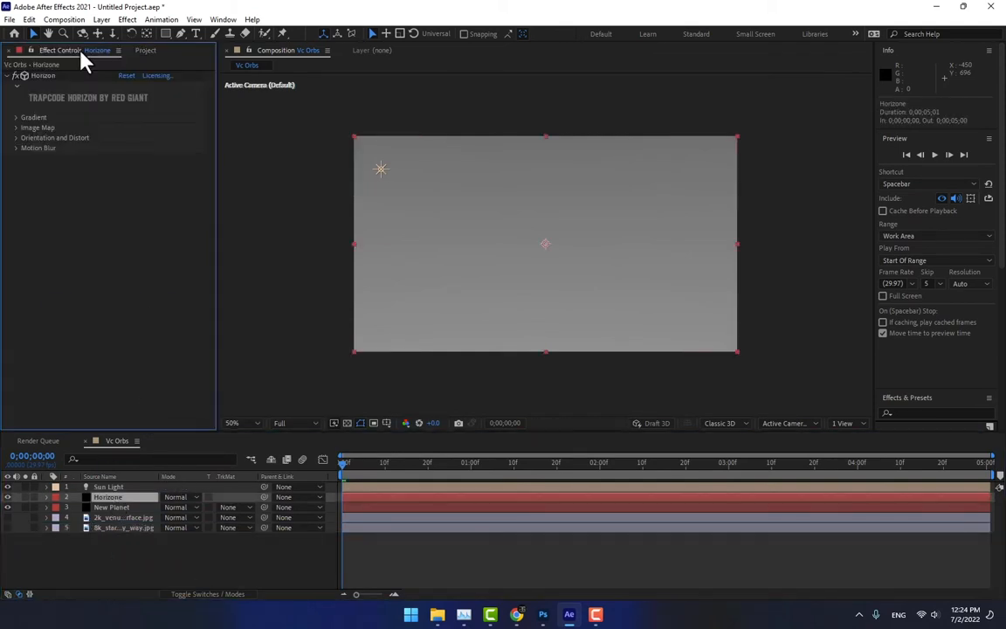
{"action": "left_click", "coordinate": [16, 129]}
{"action": "left_click", "coordinate": [136, 140]}
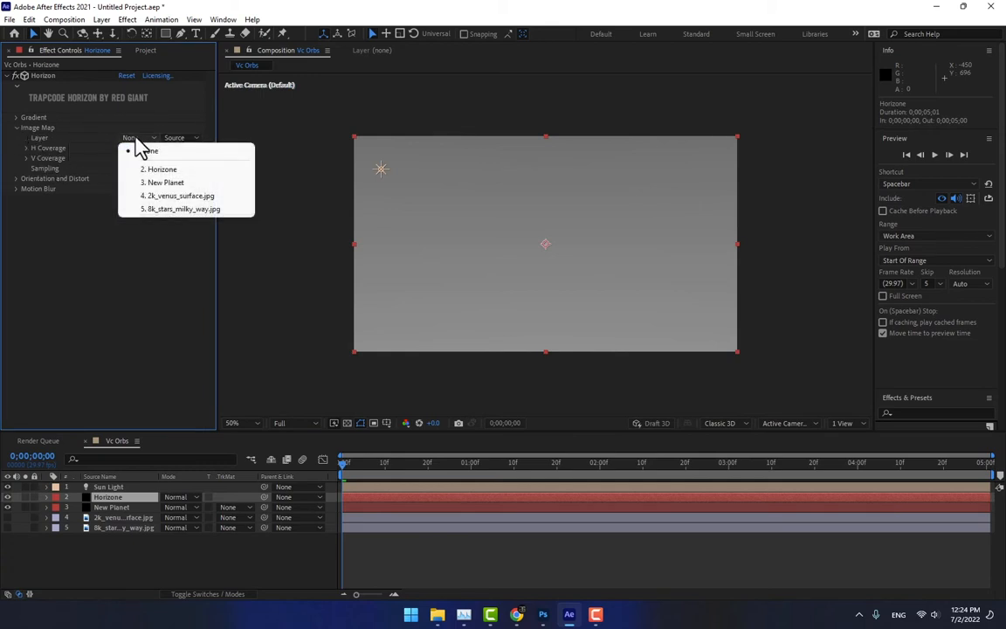
{"action": "left_click", "coordinate": [183, 211]}
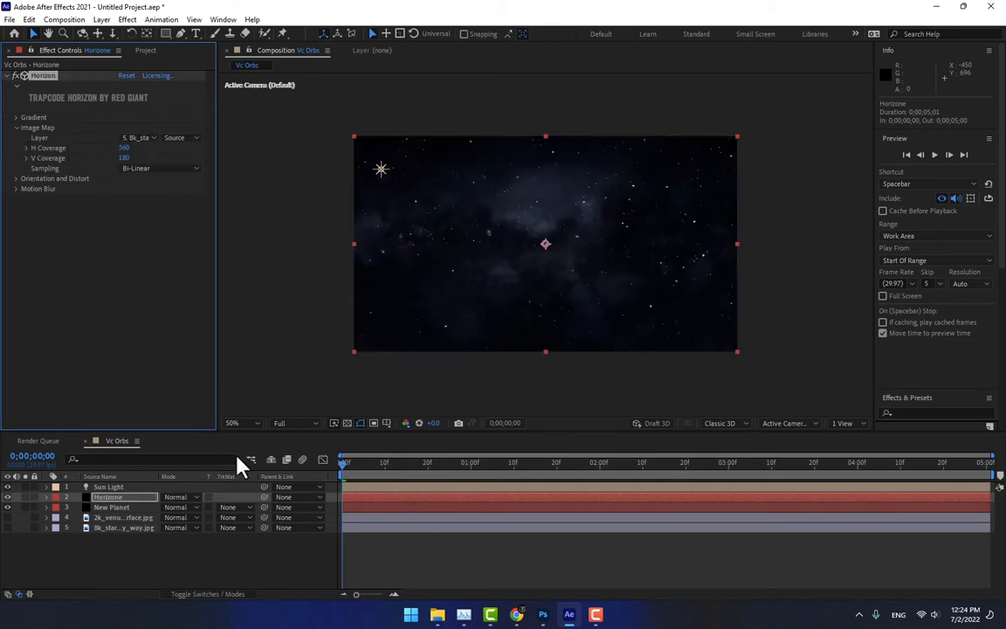
Step: Add a two-node camera named Camera 1 with the 28mm preset to the composition
{"action": "right_click", "coordinate": [202, 576]}
{"action": "mouse_move", "coordinate": [250, 426]}
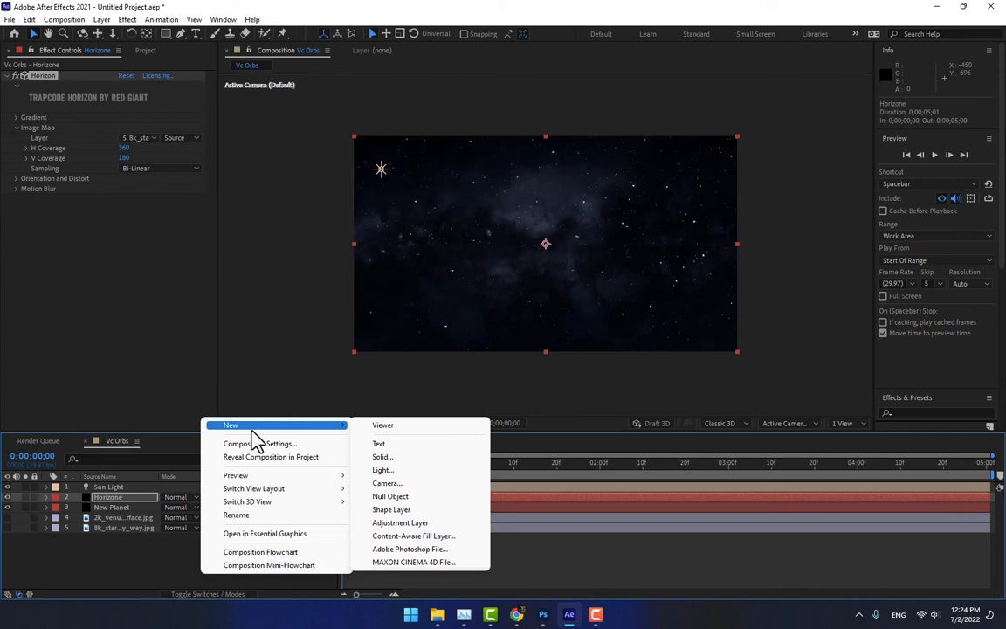
{"action": "left_click", "coordinate": [417, 481]}
{"action": "left_click", "coordinate": [847, 329]}
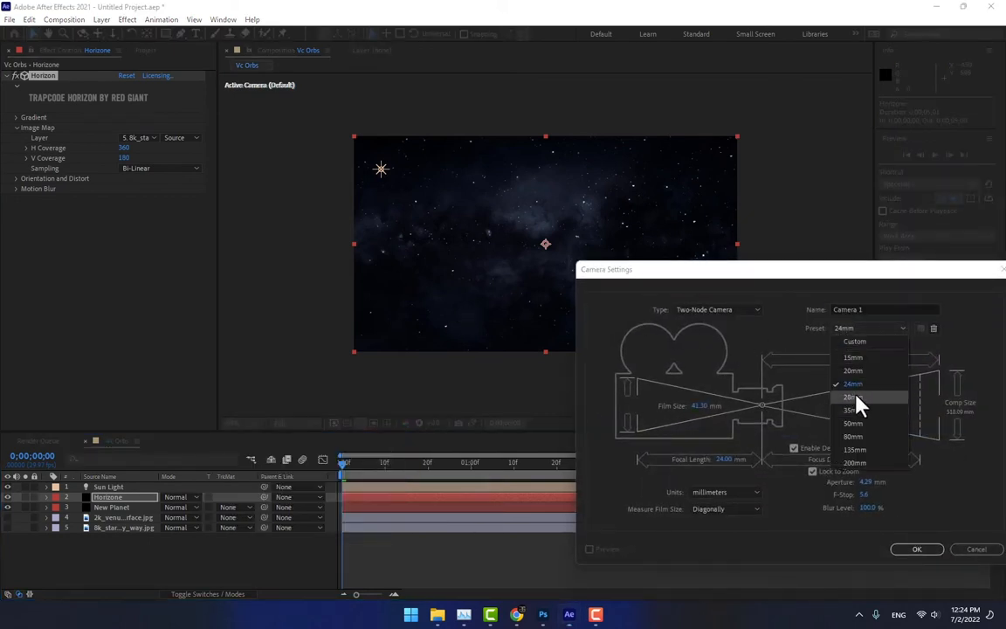
{"action": "left_click", "coordinate": [858, 404]}
{"action": "left_click", "coordinate": [924, 552]}
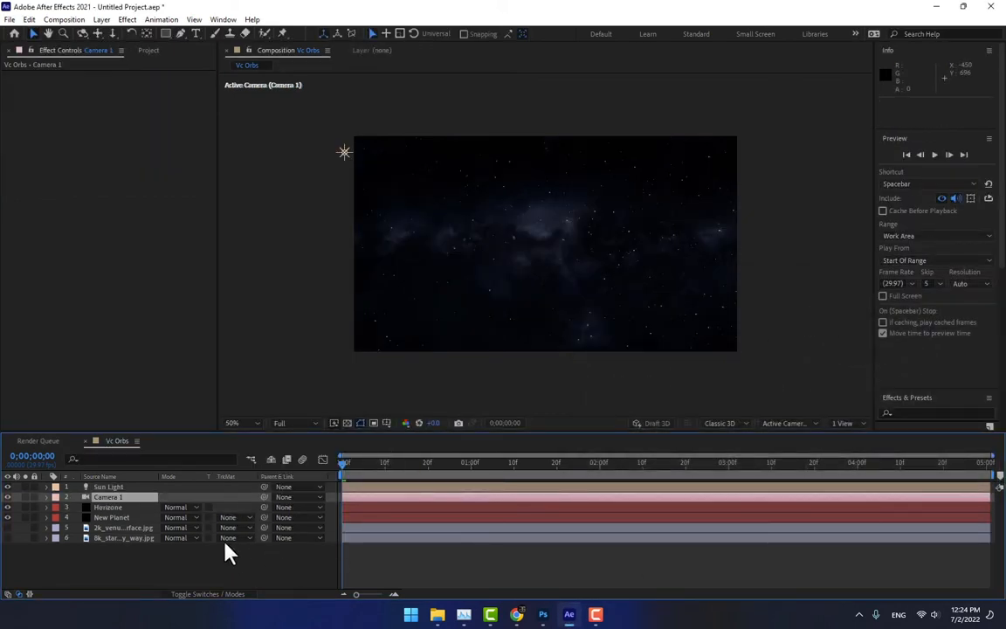
Step: Move the Horizone layer below New Planet in the layer stack
{"action": "mouse_move", "coordinate": [112, 508]}
{"action": "left_mouse_down"}
{"action": "mouse_move", "coordinate": [103, 514]}
{"action": "mouse_move", "coordinate": [110, 535]}
{"action": "mouse_move", "coordinate": [116, 527]}
{"action": "left_mouse_up"}
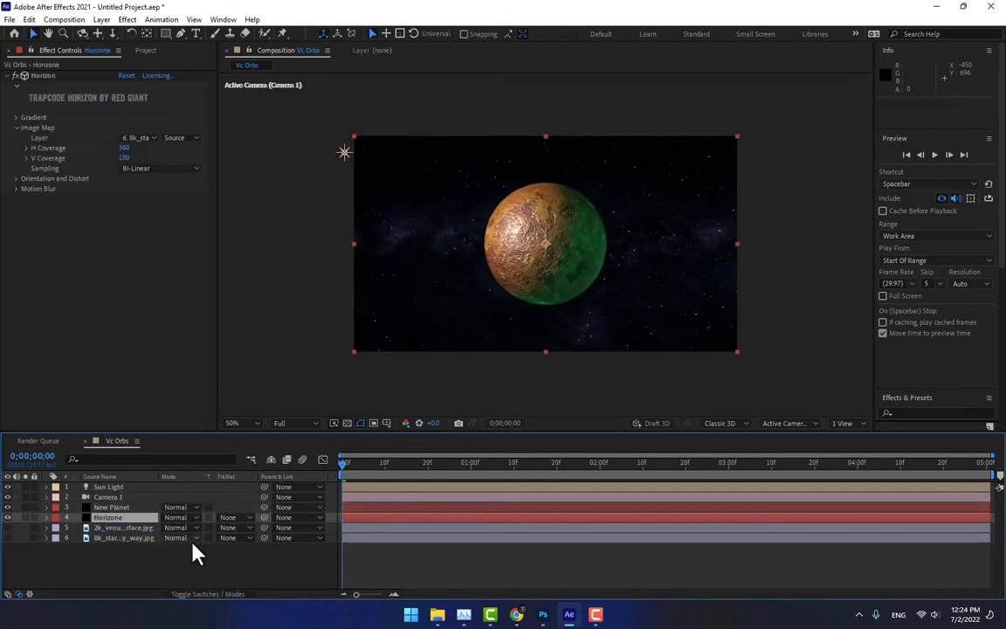
{"action": "left_click", "coordinate": [254, 568]}
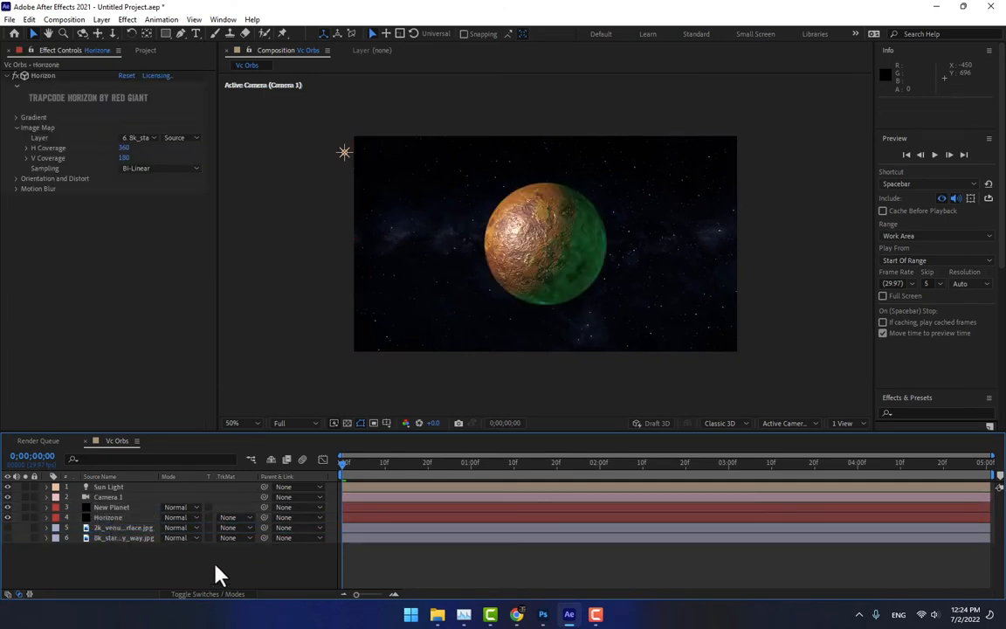
Step: Create a 1280 x 720 black solid named Earth map at the top of the layer stack
{"action": "right_click", "coordinate": [219, 574]}
{"action": "mouse_move", "coordinate": [245, 415]}
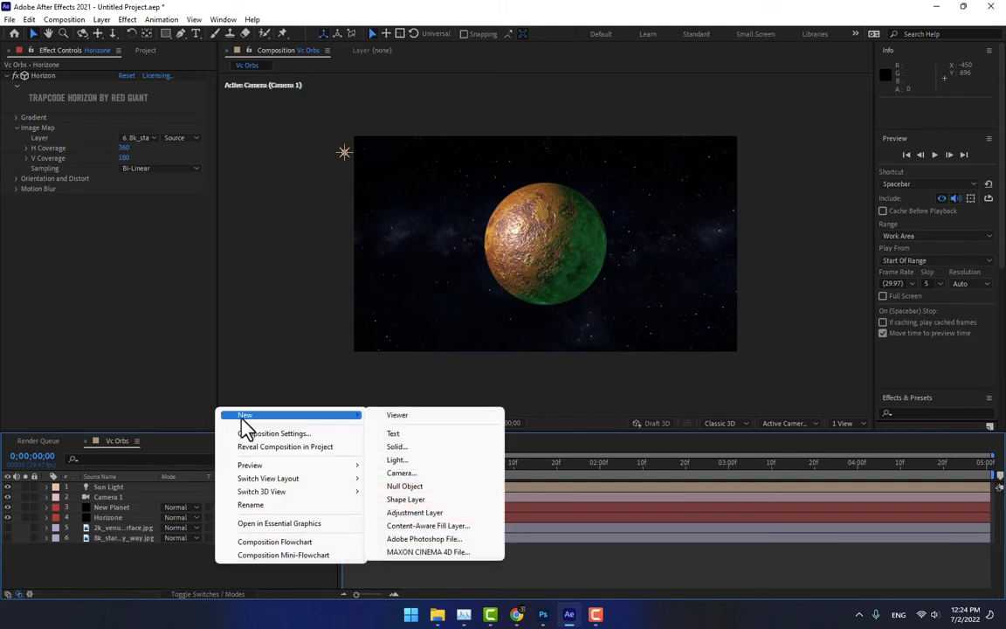
{"action": "left_click", "coordinate": [436, 446]}
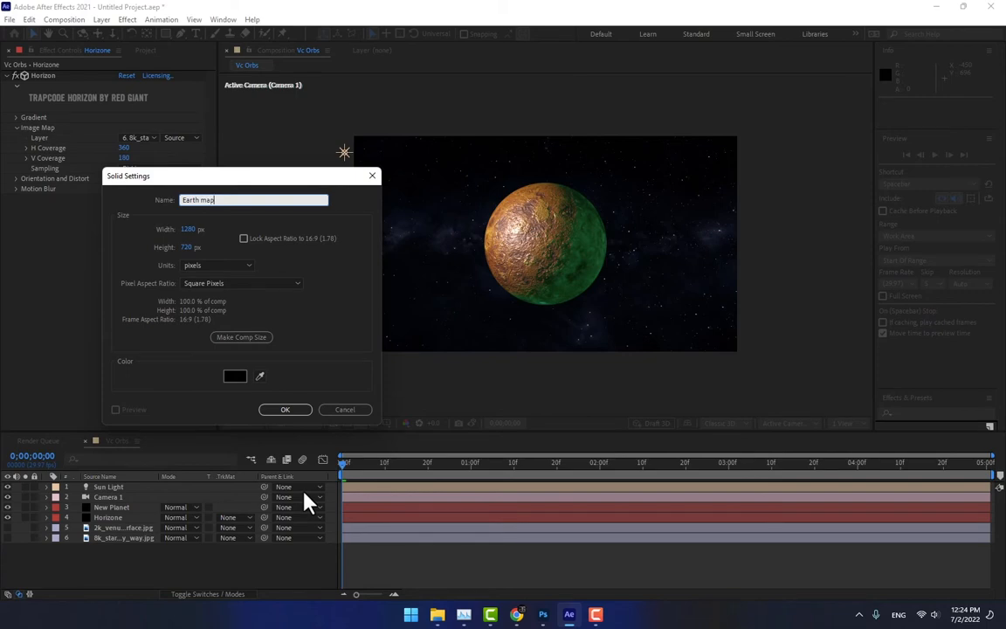
{"action": "key", "text": "Return"}
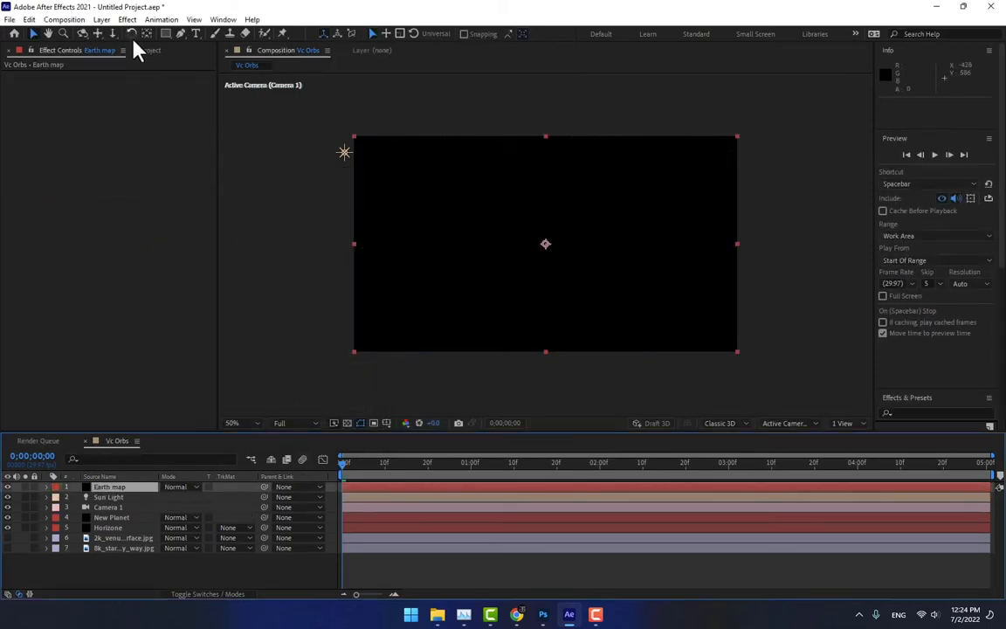
Step: Apply the Video Copilot VC Orb effect to the Earth map layer
{"action": "left_click", "coordinate": [127, 19]}
{"action": "mouse_move", "coordinate": [199, 580]}
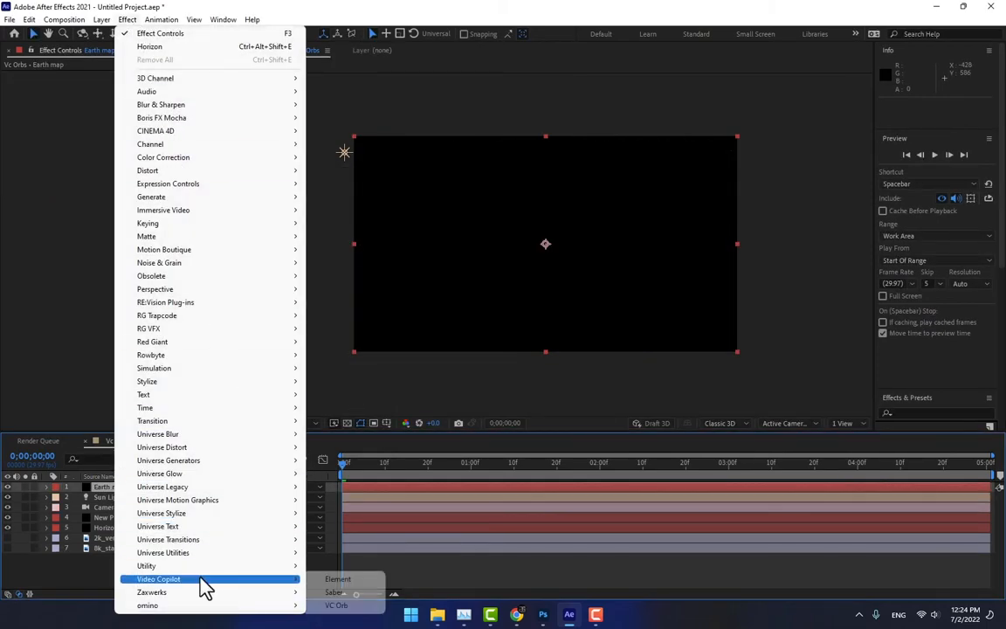
{"action": "left_click", "coordinate": [337, 606]}
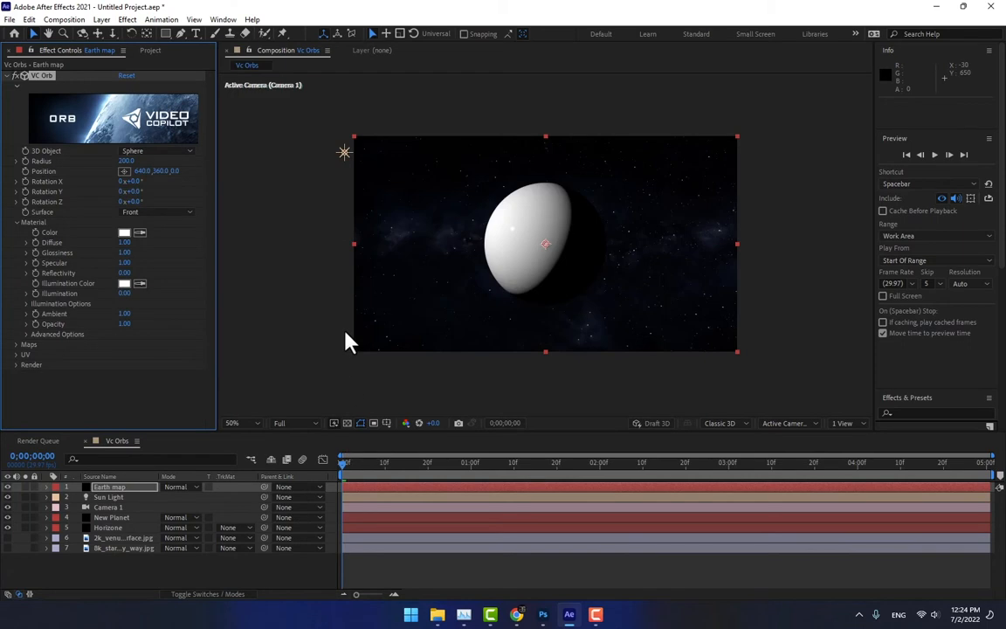
{"action": "left_click", "coordinate": [123, 495]}
{"action": "left_click", "coordinate": [123, 489]}
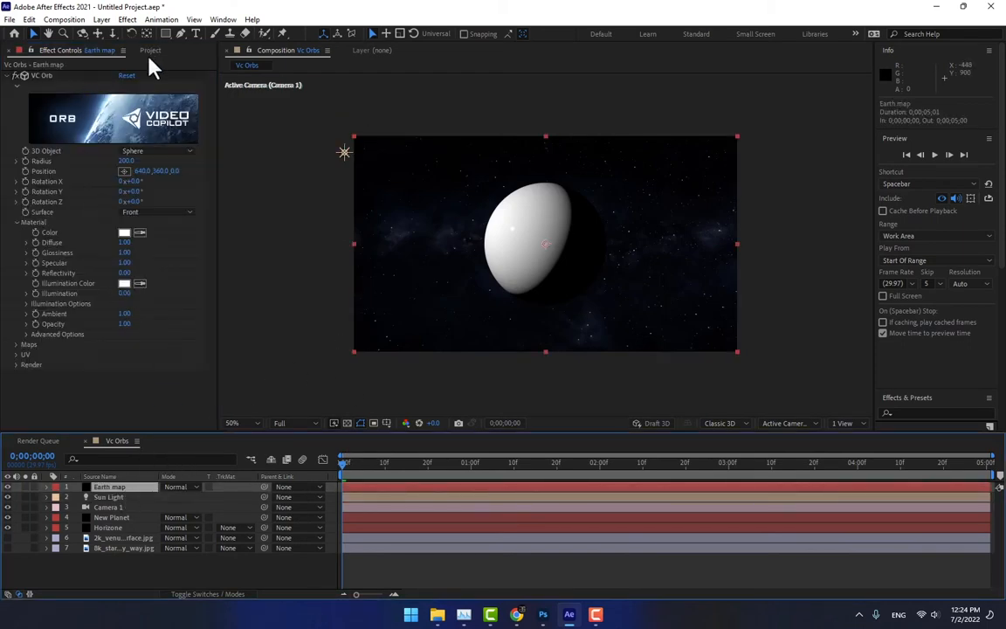
Step: Import 2k_earth_daymap.jpg, add it as the lowest layer of the composition and hide it
{"action": "left_click", "coordinate": [150, 50]}
{"action": "double_click", "coordinate": [152, 321]}
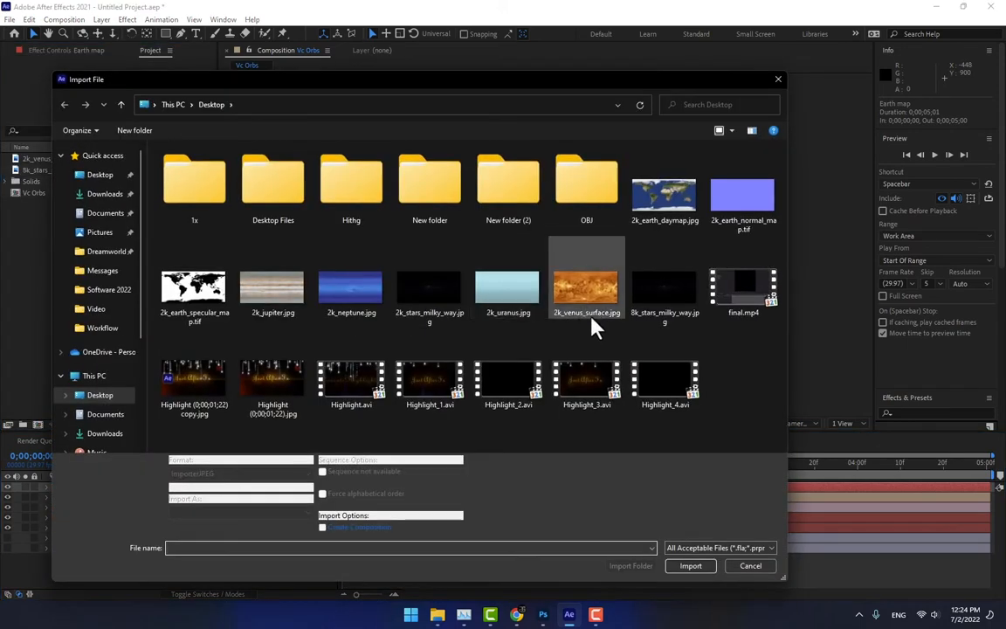
{"action": "double_click", "coordinate": [664, 194]}
{"action": "left_click_drag", "start_coordinate": [56, 161], "coordinate": [122, 562]}
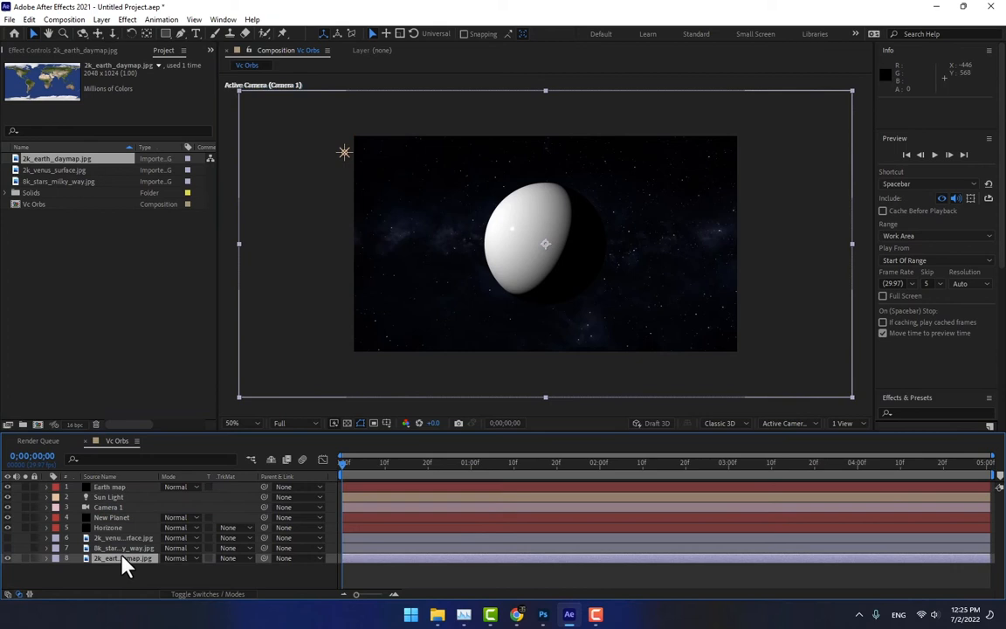
{"action": "left_click", "coordinate": [8, 558]}
Step: Assign 2k_earth_daymap.jpg as the Diffuse and Glossiness layers of Earth map's VC Orb effect
{"action": "left_click", "coordinate": [119, 489]}
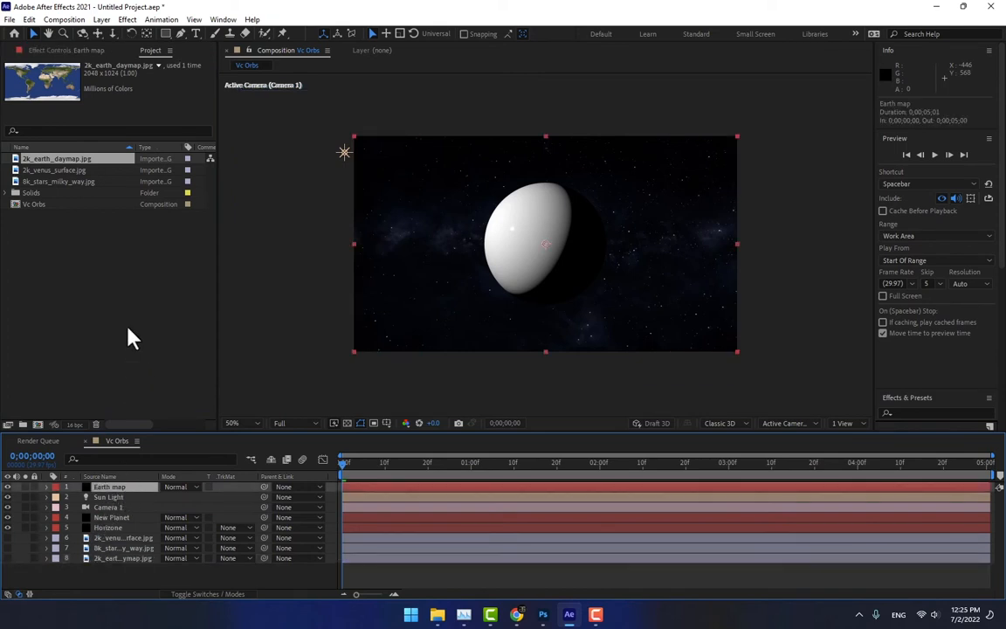
{"action": "left_click", "coordinate": [98, 51]}
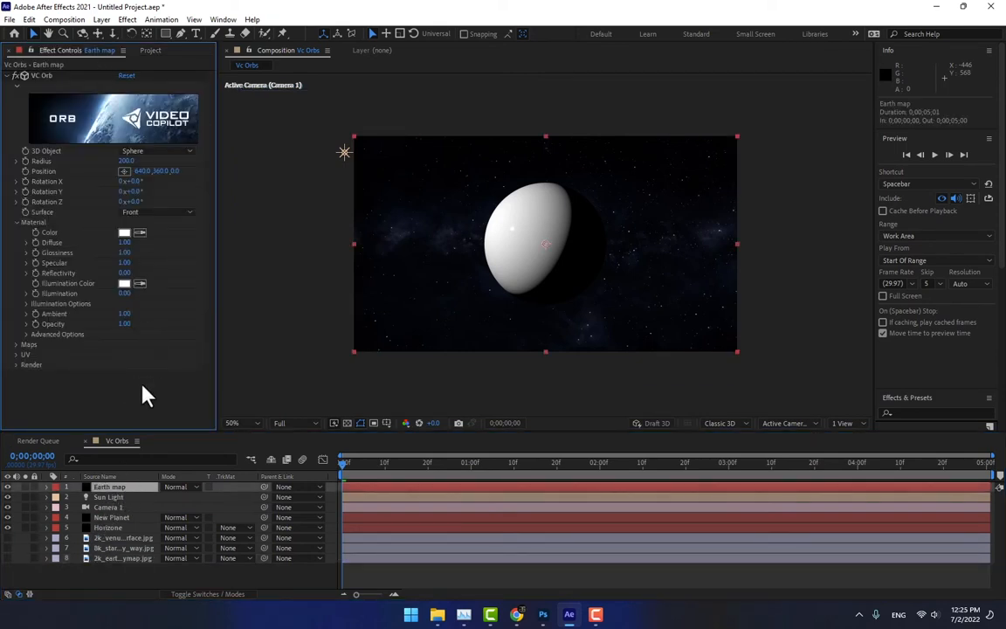
{"action": "left_click", "coordinate": [16, 345]}
{"action": "left_click", "coordinate": [140, 355]}
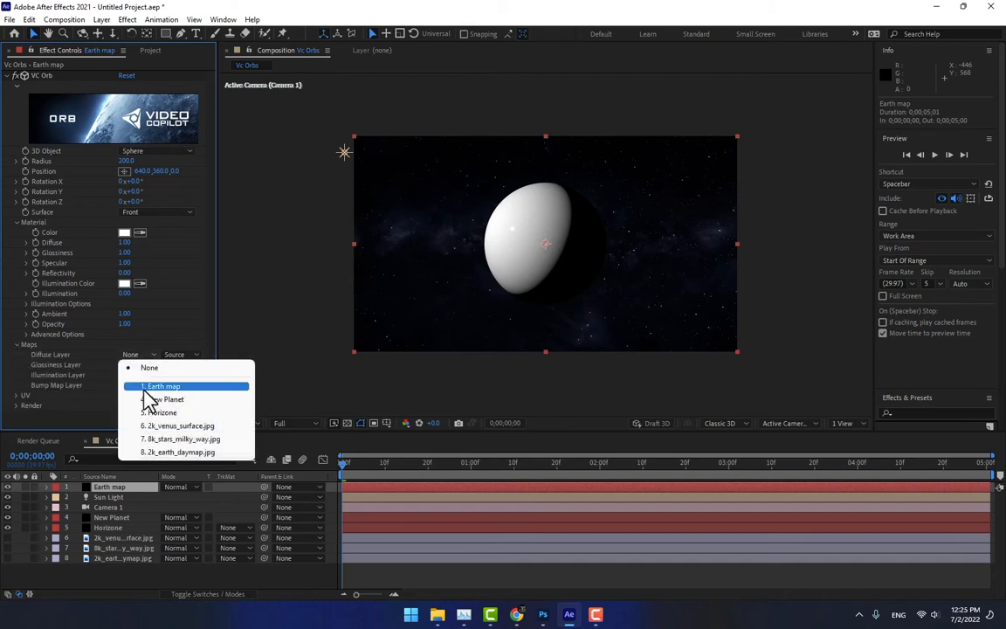
{"action": "left_click", "coordinate": [197, 453]}
{"action": "left_click", "coordinate": [140, 396]}
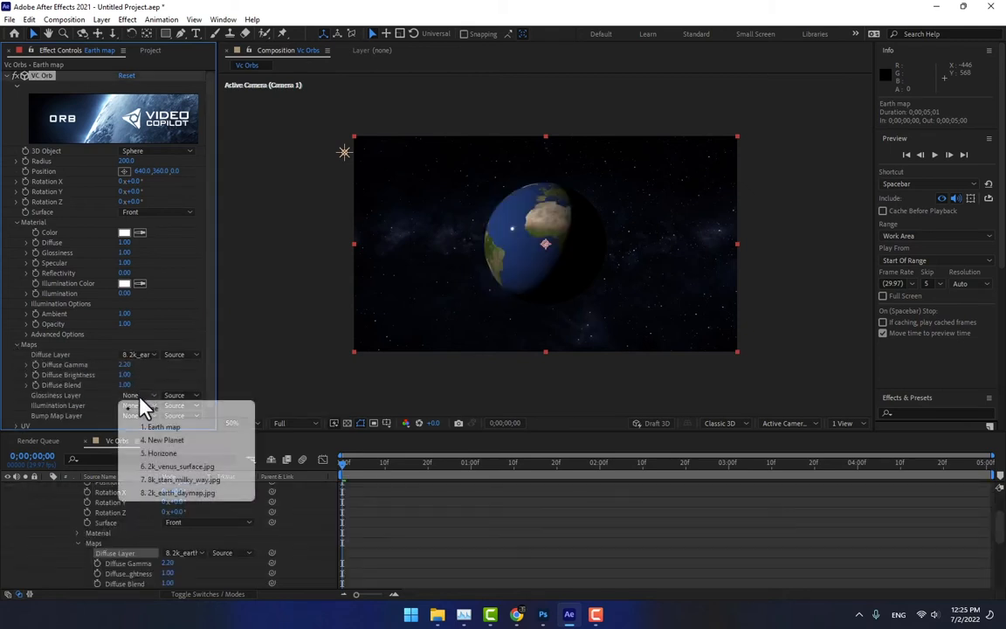
{"action": "left_click", "coordinate": [179, 492]}
Step: Assign 2k_earth_daymap.jpg as the Illumination and Bump Map layers of Earth map's VC Orb effect
{"action": "left_click", "coordinate": [139, 427]}
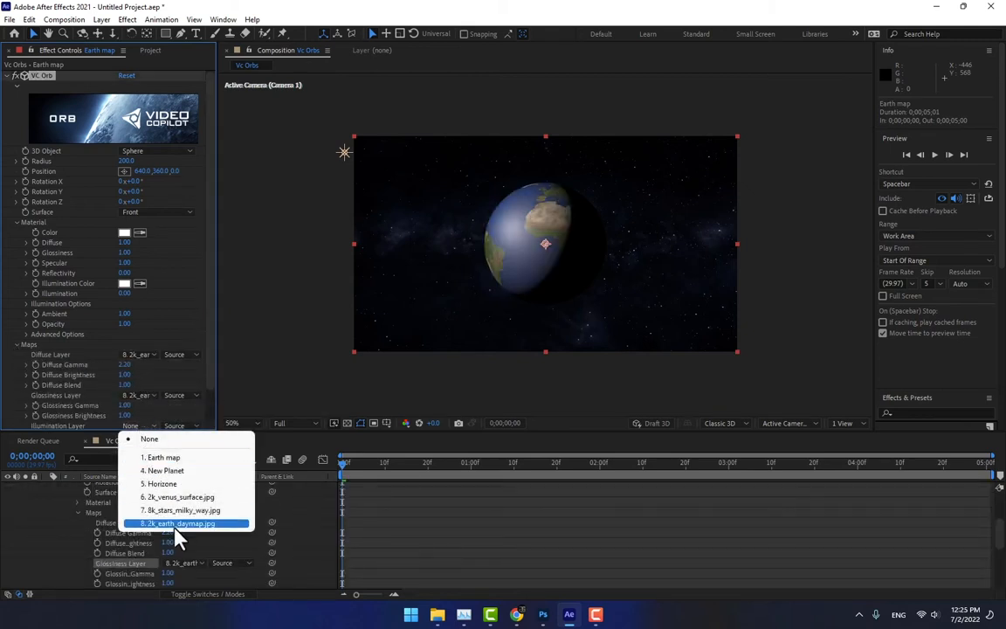
{"action": "left_click", "coordinate": [174, 523]}
{"action": "scroll", "coordinate": [161, 389], "scroll_direction": "down", "scroll_amount": 2}
{"action": "left_click", "coordinate": [155, 403]}
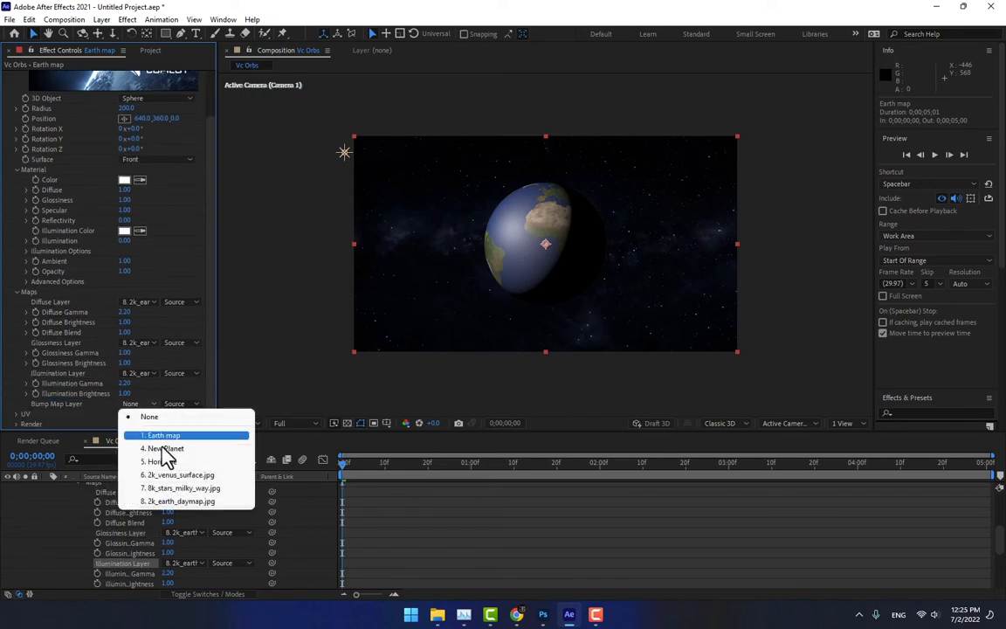
{"action": "left_click", "coordinate": [177, 507]}
Step: Set Earth map's VC Orb Illumination Color to blue 006CFF and its Illumination to 4.44
{"action": "scroll", "coordinate": [209, 382], "scroll_direction": "up", "scroll_amount": 3}
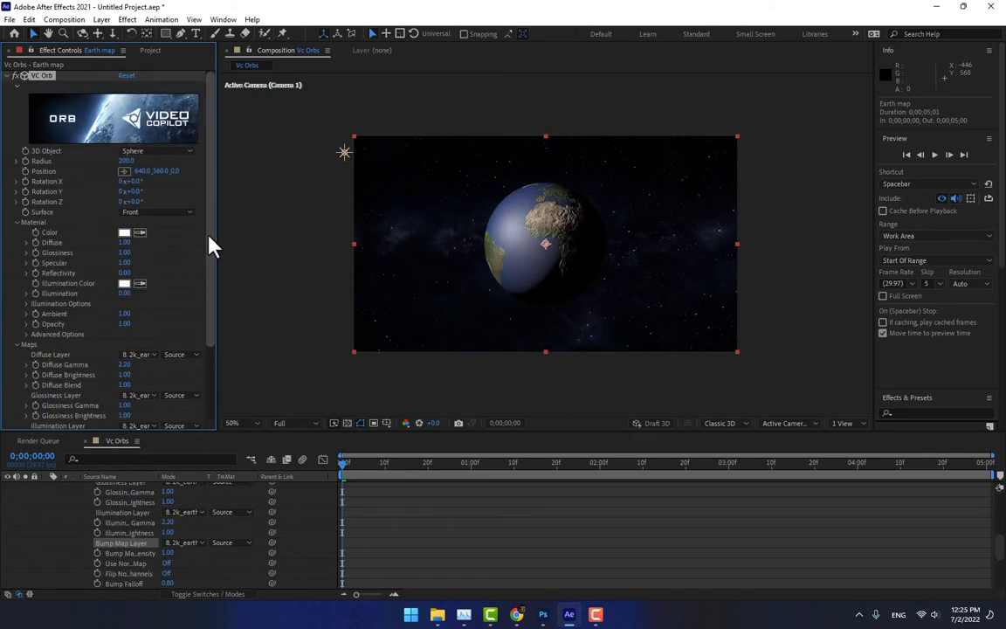
{"action": "left_click", "coordinate": [123, 285]}
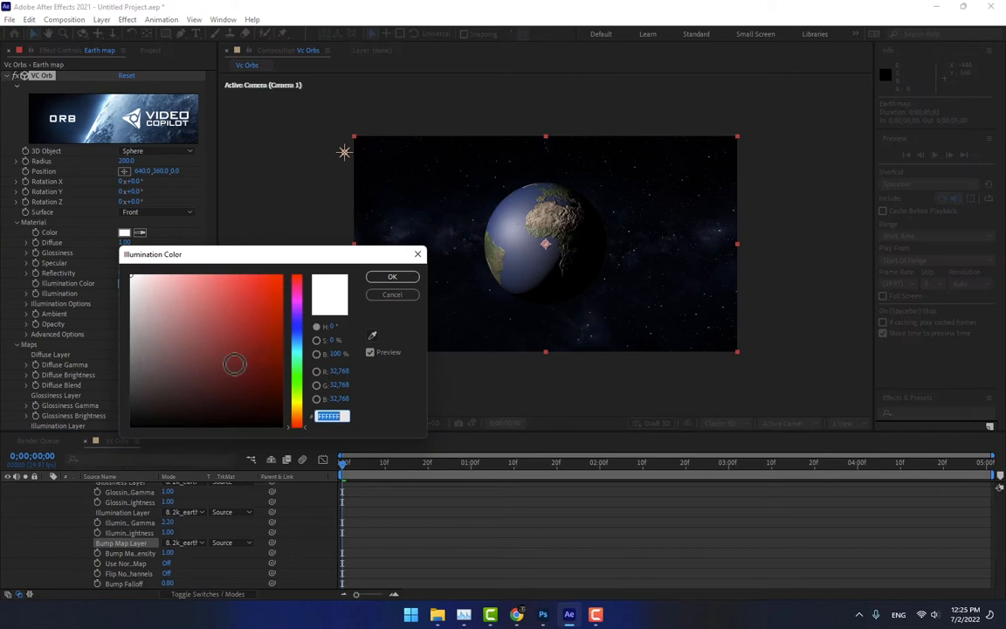
{"action": "left_click", "coordinate": [294, 350]}
{"action": "left_click_drag", "start_coordinate": [294, 349], "coordinate": [298, 342]}
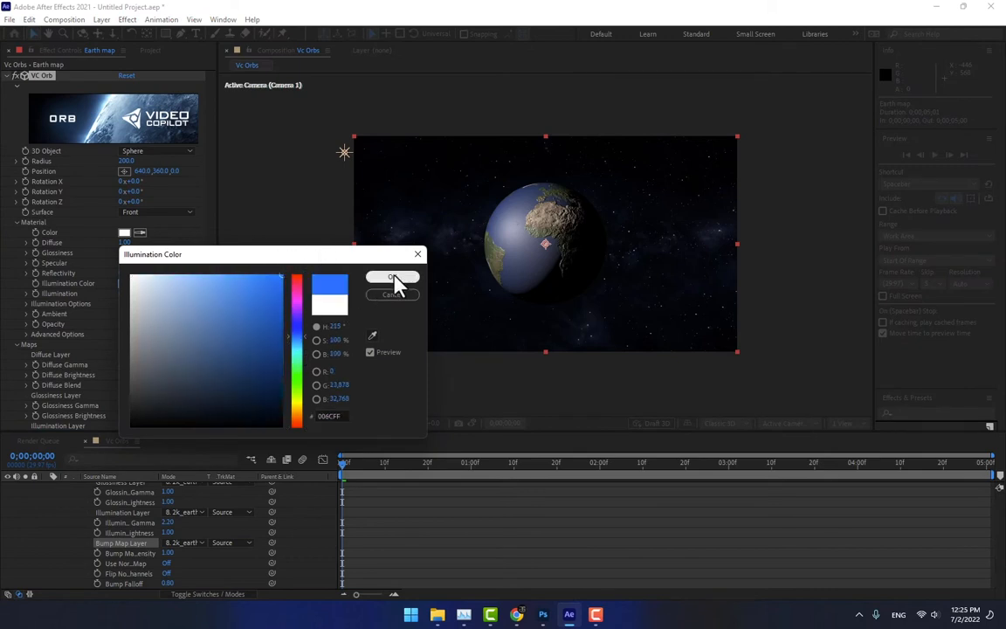
{"action": "left_click", "coordinate": [392, 277]}
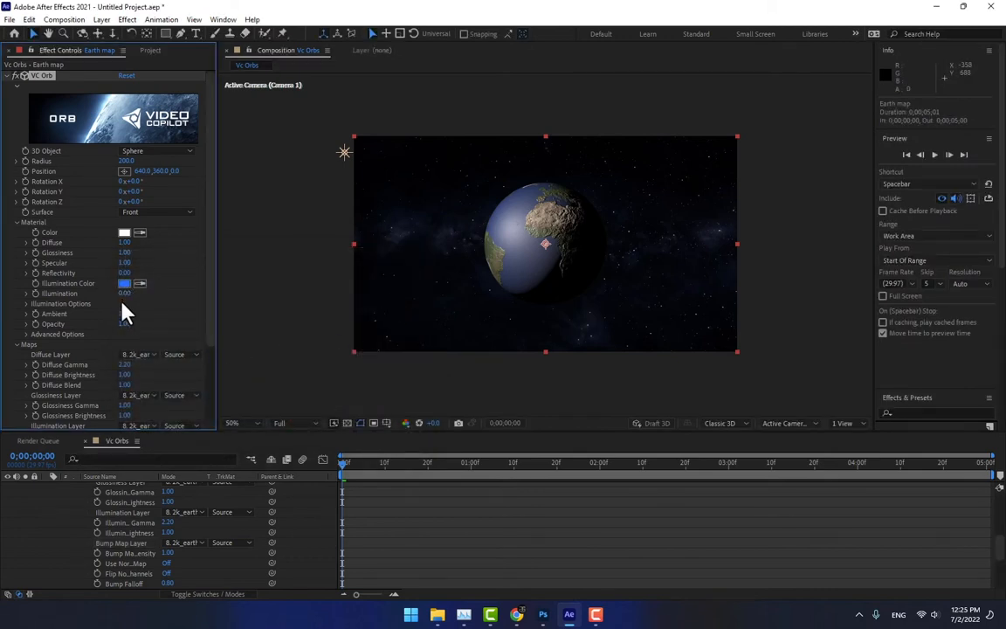
{"action": "left_click_drag", "start_coordinate": [125, 294], "coordinate": [393, 293]}
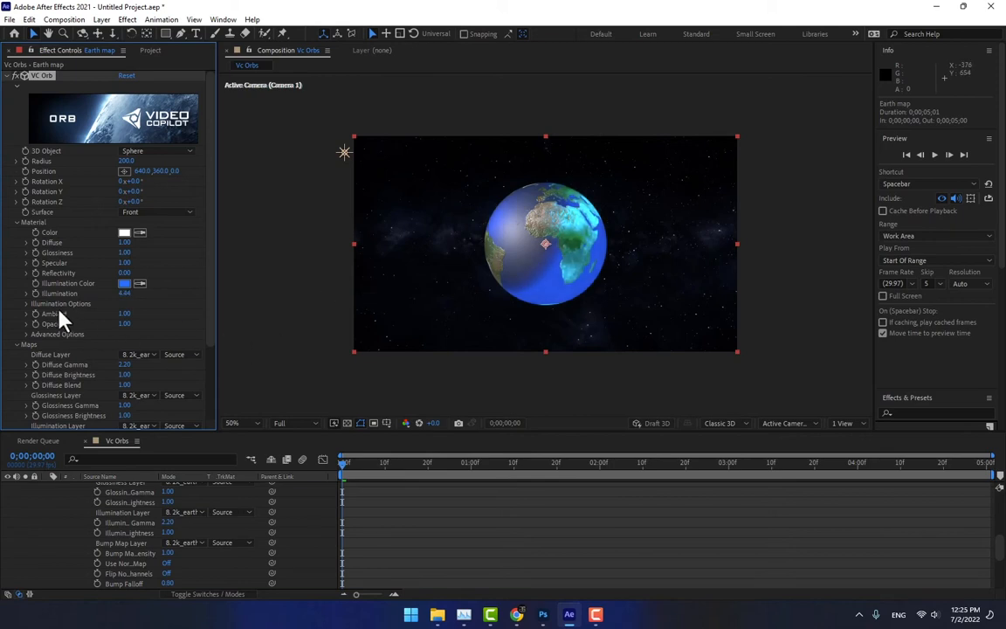
Step: Set Earth map's VC Orb Fresnel to 1.00, Fresnel Bias 0.31, Shadow/Light 1.00, Shadow/Light Contrast 1.36, Shadow/Light Expansion 0.10 and Illumination 10.88
{"action": "left_click", "coordinate": [26, 303]}
{"action": "mouse_move", "coordinate": [125, 314]}
{"action": "left_mouse_down"}
{"action": "mouse_move", "coordinate": [204, 315]}
{"action": "mouse_move", "coordinate": [124, 325]}
{"action": "mouse_move", "coordinate": [193, 325]}
{"action": "mouse_move", "coordinate": [149, 338]}
{"action": "mouse_move", "coordinate": [272, 337]}
{"action": "left_mouse_up"}
{"action": "mouse_move", "coordinate": [126, 345]}
{"action": "left_mouse_down"}
{"action": "mouse_move", "coordinate": [210, 346]}
{"action": "mouse_move", "coordinate": [164, 347]}
{"action": "left_mouse_up"}
{"action": "left_click_drag", "start_coordinate": [249, 348], "coordinate": [242, 347]}
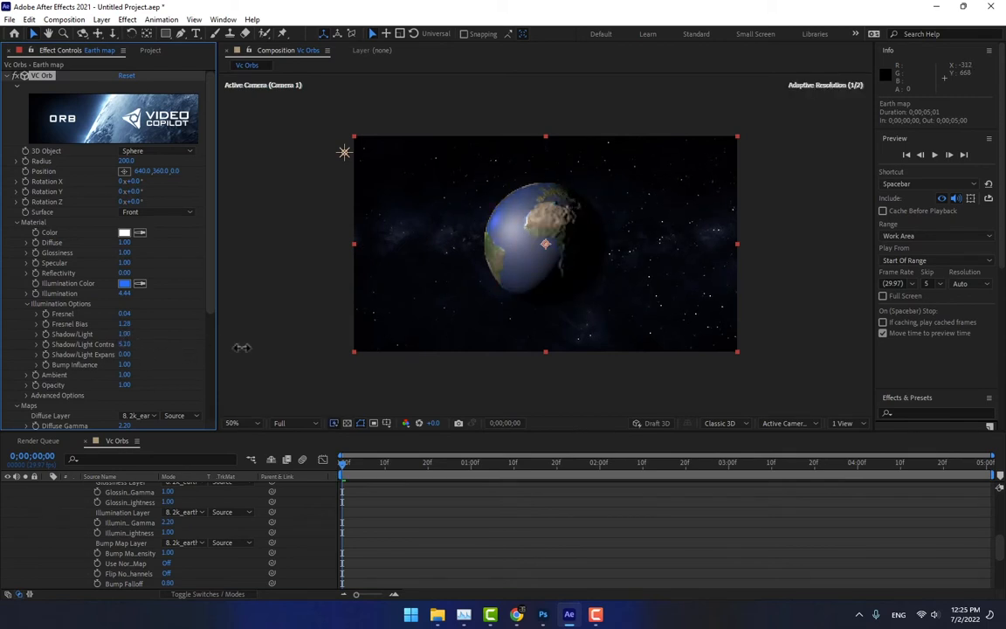
{"action": "left_click_drag", "start_coordinate": [155, 323], "coordinate": [439, 317]}
{"action": "left_click_drag", "start_coordinate": [128, 324], "coordinate": [259, 328]}
{"action": "mouse_move", "coordinate": [101, 343]}
{"action": "left_mouse_down"}
{"action": "mouse_move", "coordinate": [43, 346]}
{"action": "mouse_move", "coordinate": [291, 337]}
{"action": "mouse_move", "coordinate": [100, 346]}
{"action": "mouse_move", "coordinate": [217, 343]}
{"action": "mouse_move", "coordinate": [6, 374]}
{"action": "left_mouse_up"}
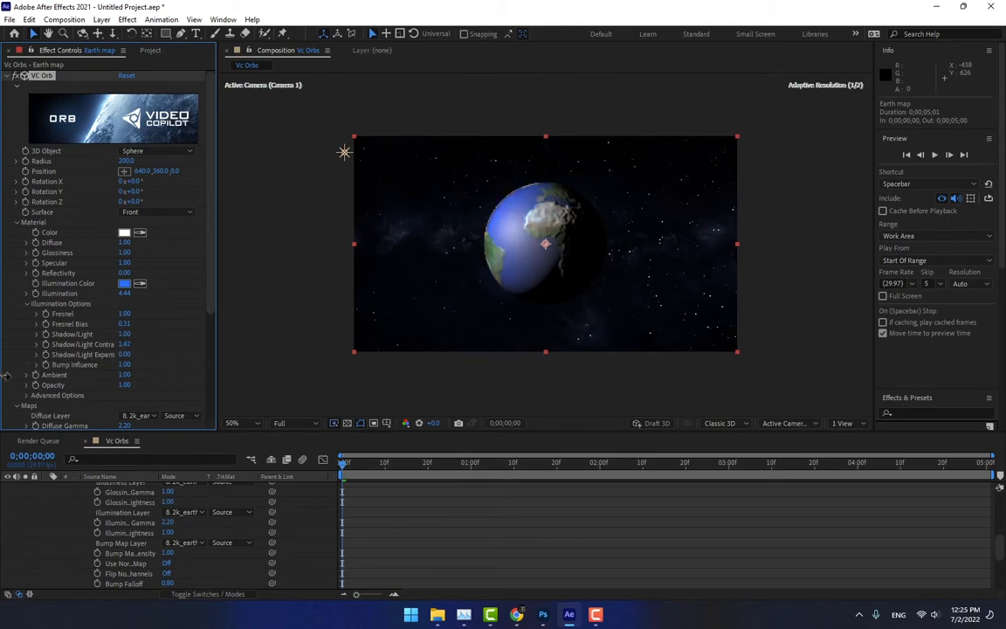
{"action": "left_click_drag", "start_coordinate": [125, 354], "coordinate": [181, 354]}
{"action": "left_click_drag", "start_coordinate": [123, 297], "coordinate": [462, 297]}
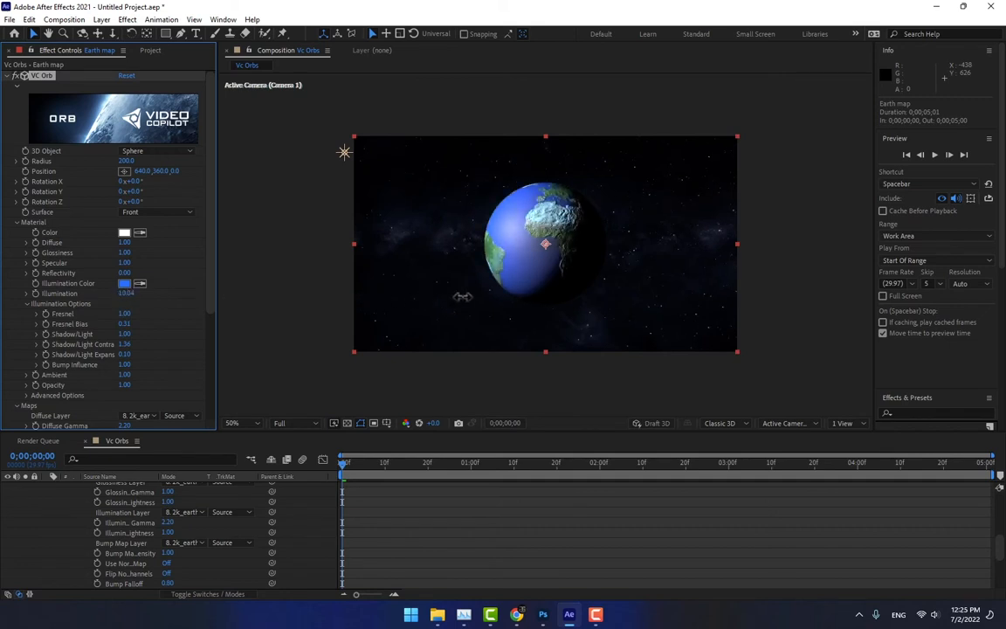
{"action": "mouse_move", "coordinate": [125, 334]}
{"action": "left_mouse_down"}
{"action": "mouse_move", "coordinate": [101, 344]}
{"action": "mouse_move", "coordinate": [213, 343]}
{"action": "left_mouse_up"}
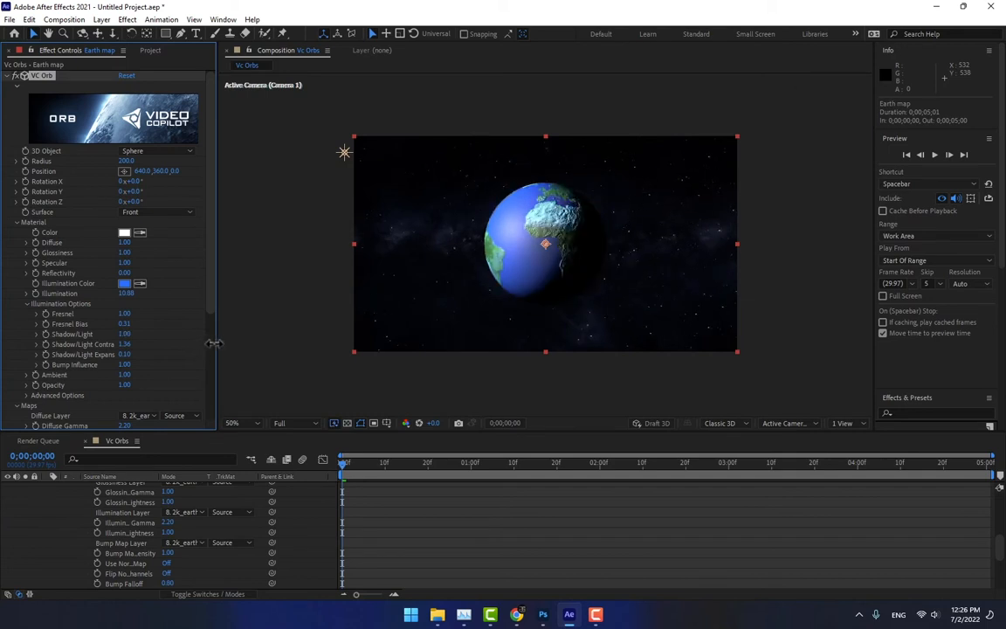
Step: Refine Earth map's glow to Fresnel Bias 2.47, Shadow/Light Contrast 1.48, Shadow/Light Expansion 0.17 and Illumination 18.29
{"action": "left_click_drag", "start_coordinate": [132, 322], "coordinate": [167, 323]}
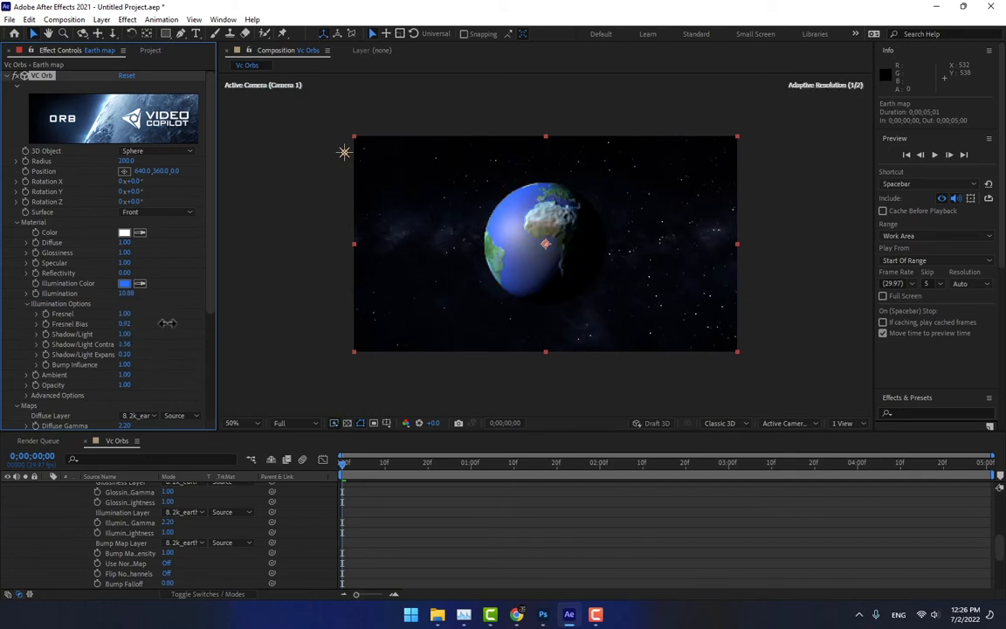
{"action": "left_click_drag", "start_coordinate": [239, 323], "coordinate": [180, 337]}
{"action": "left_click_drag", "start_coordinate": [123, 353], "coordinate": [170, 341]}
{"action": "left_click_drag", "start_coordinate": [125, 326], "coordinate": [443, 324]}
{"action": "left_click_drag", "start_coordinate": [331, 337], "coordinate": [244, 314]}
{"action": "key", "text": "period"}
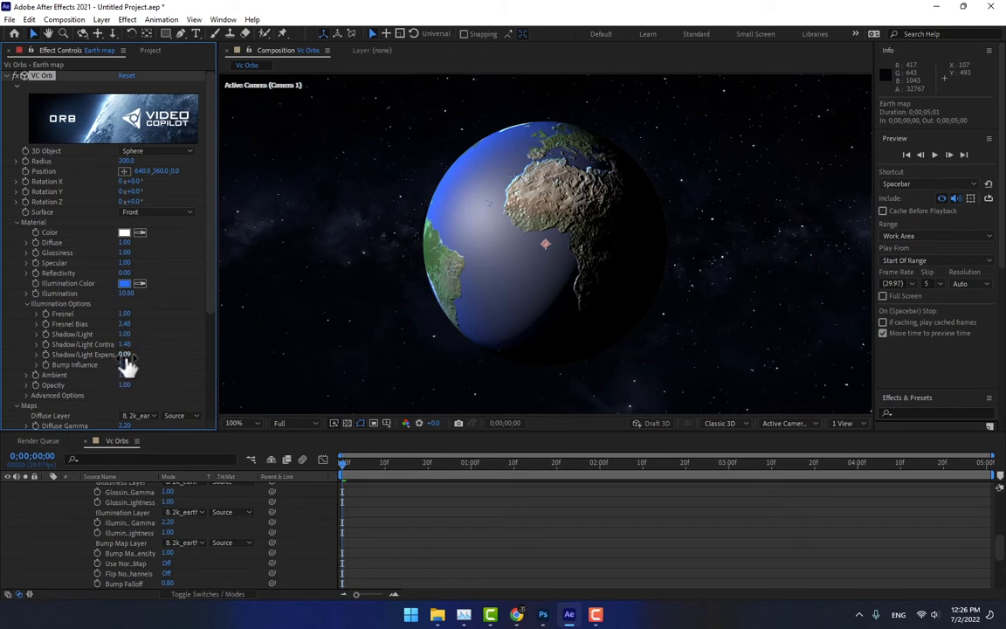
{"action": "left_click_drag", "start_coordinate": [128, 362], "coordinate": [175, 355]}
{"action": "mouse_move", "coordinate": [127, 325]}
{"action": "left_mouse_down"}
{"action": "mouse_move", "coordinate": [203, 322]}
{"action": "mouse_move", "coordinate": [69, 339]}
{"action": "mouse_move", "coordinate": [127, 336]}
{"action": "left_mouse_up"}
{"action": "left_click_drag", "start_coordinate": [125, 294], "coordinate": [541, 294]}
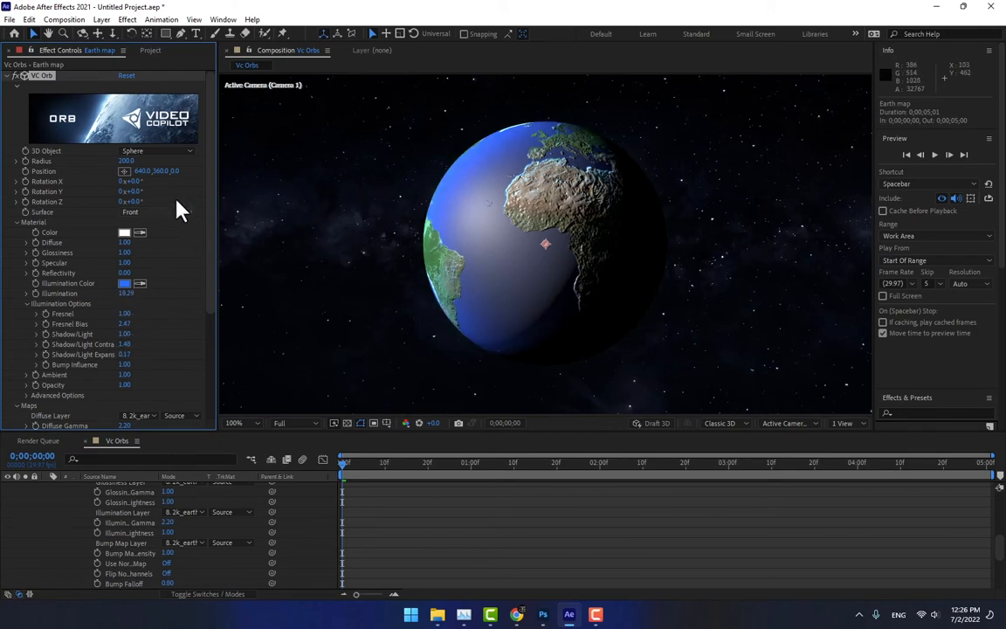
Step: Set Earth map's Rotation Y to 156° and lower its Fresnel to 0.91 and Shadow/Light to 0.90
{"action": "left_click_drag", "start_coordinate": [133, 190], "coordinate": [232, 192]}
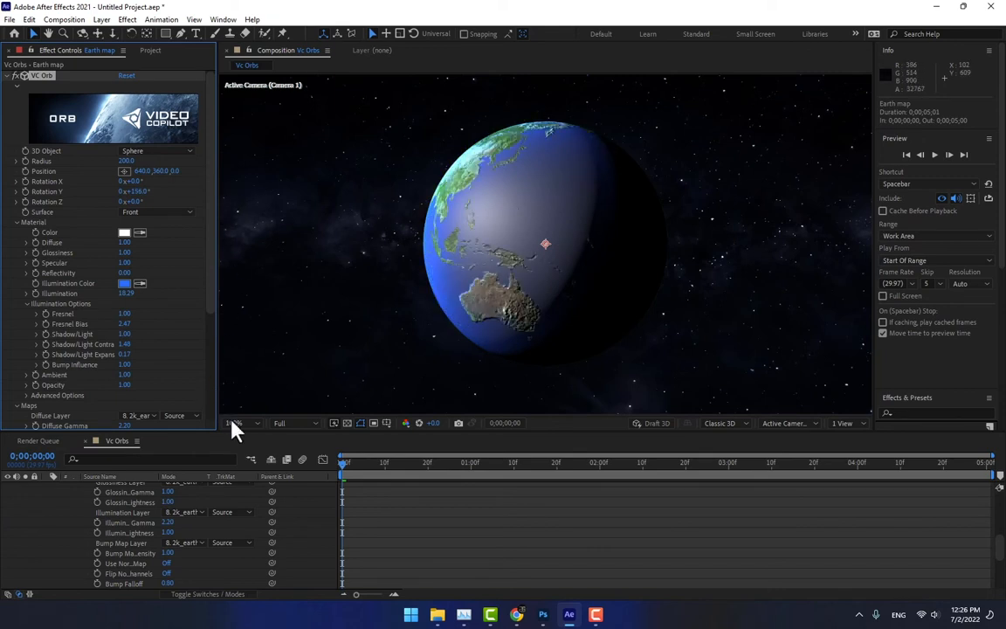
{"action": "key", "text": "comma"}
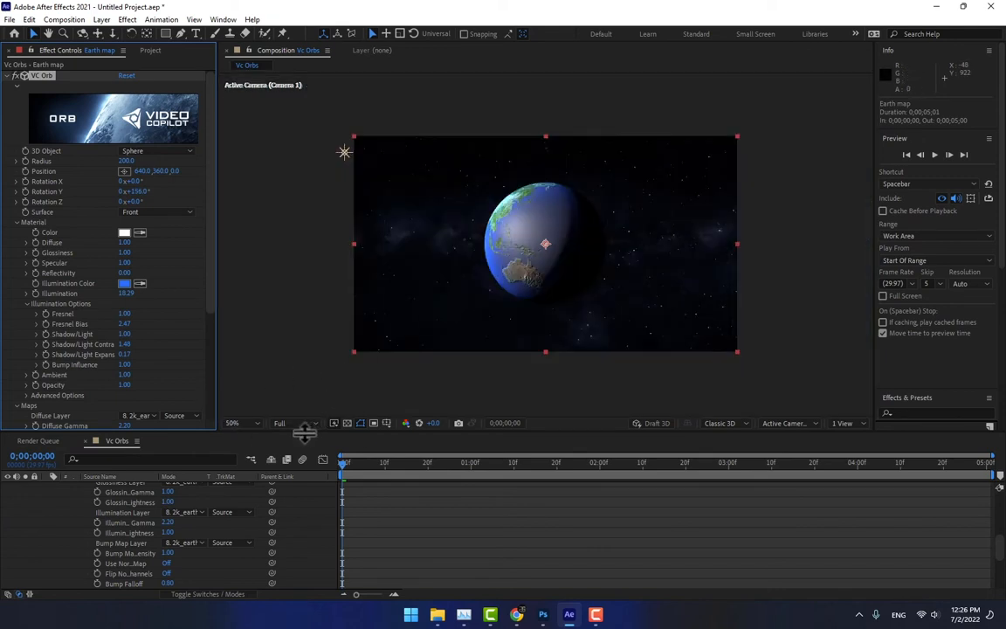
{"action": "scroll", "coordinate": [213, 296], "scroll_direction": "down", "scroll_amount": 1}
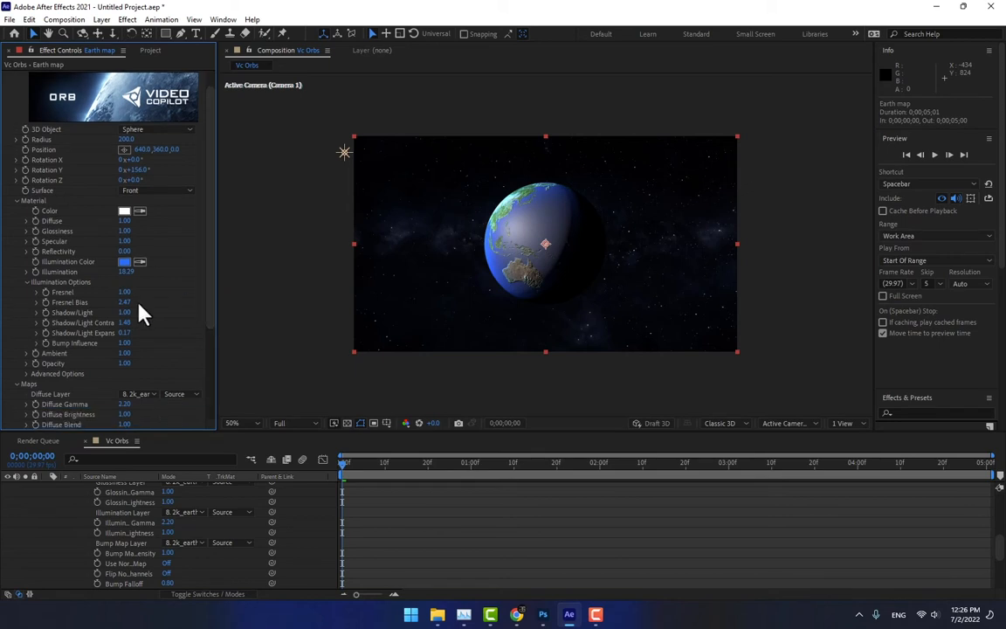
{"action": "mouse_move", "coordinate": [127, 294]}
{"action": "left_mouse_down"}
{"action": "mouse_move", "coordinate": [105, 295]}
{"action": "mouse_move", "coordinate": [131, 298]}
{"action": "mouse_move", "coordinate": [138, 310]}
{"action": "mouse_move", "coordinate": [122, 312]}
{"action": "mouse_move", "coordinate": [154, 312]}
{"action": "left_mouse_up"}
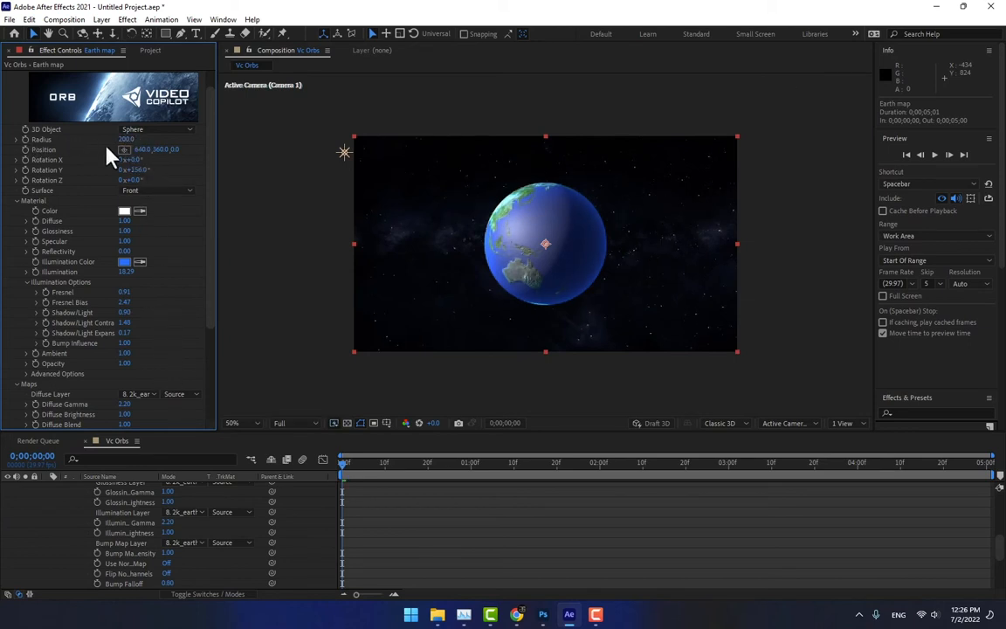
Step: Shrink Earth map's orb to radius 97.5, place it at 236, 556 below the orange planet, and set Fresnel Bias to 8.76
{"action": "left_click_drag", "start_coordinate": [210, 236], "coordinate": [211, 212]}
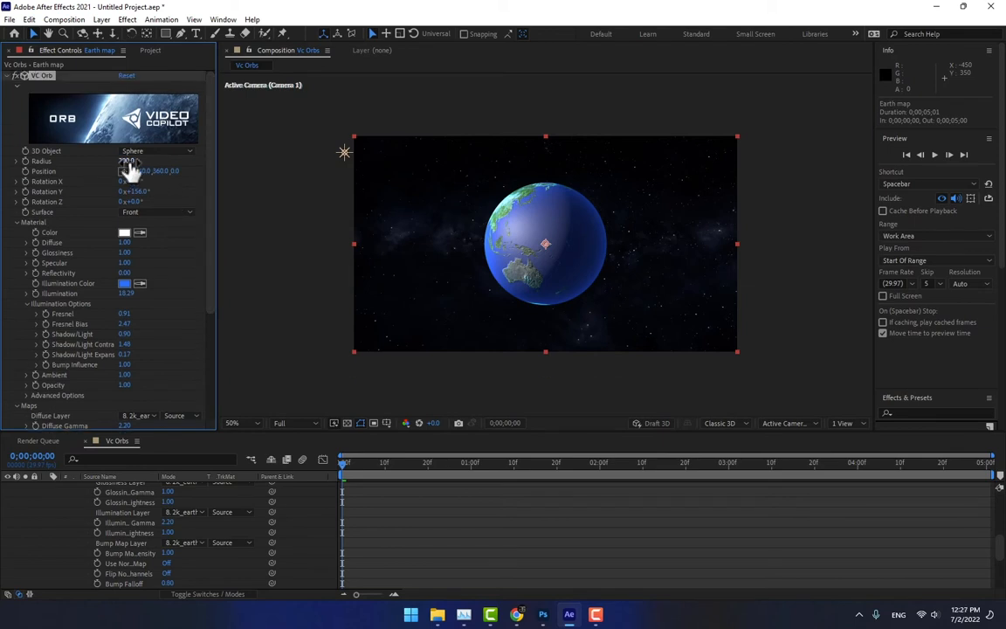
{"action": "left_click_drag", "start_coordinate": [131, 162], "coordinate": [106, 529]}
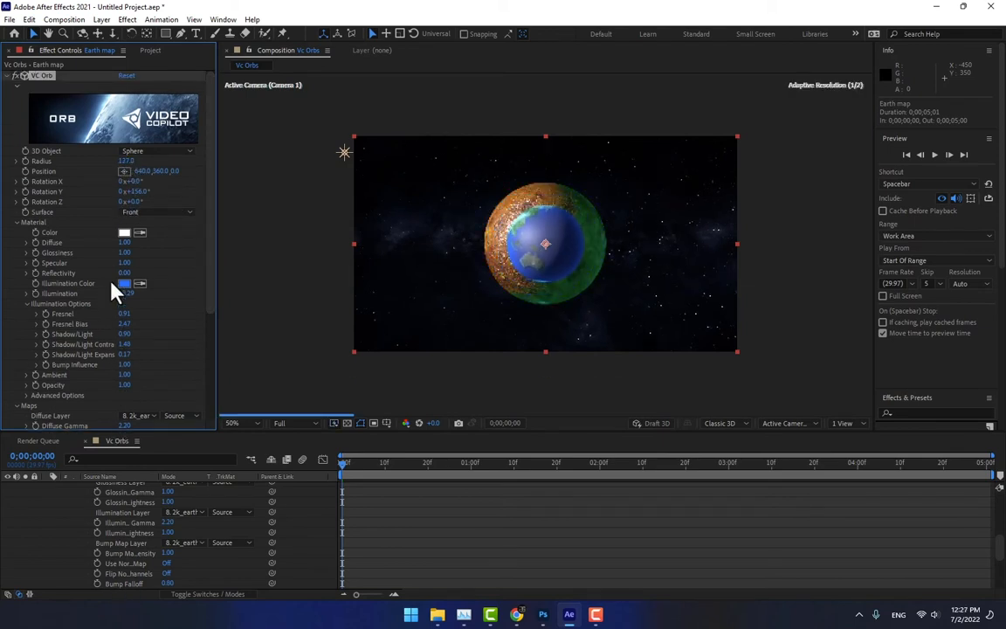
{"action": "left_click", "coordinate": [124, 171]}
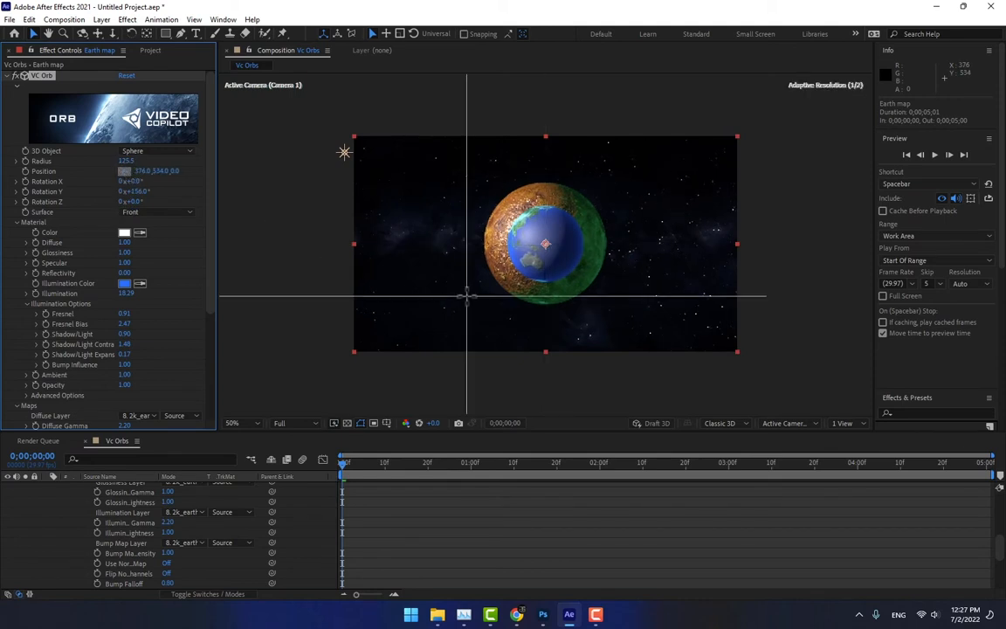
{"action": "left_click", "coordinate": [467, 295]}
{"action": "left_click_drag", "start_coordinate": [467, 295], "coordinate": [424, 302]}
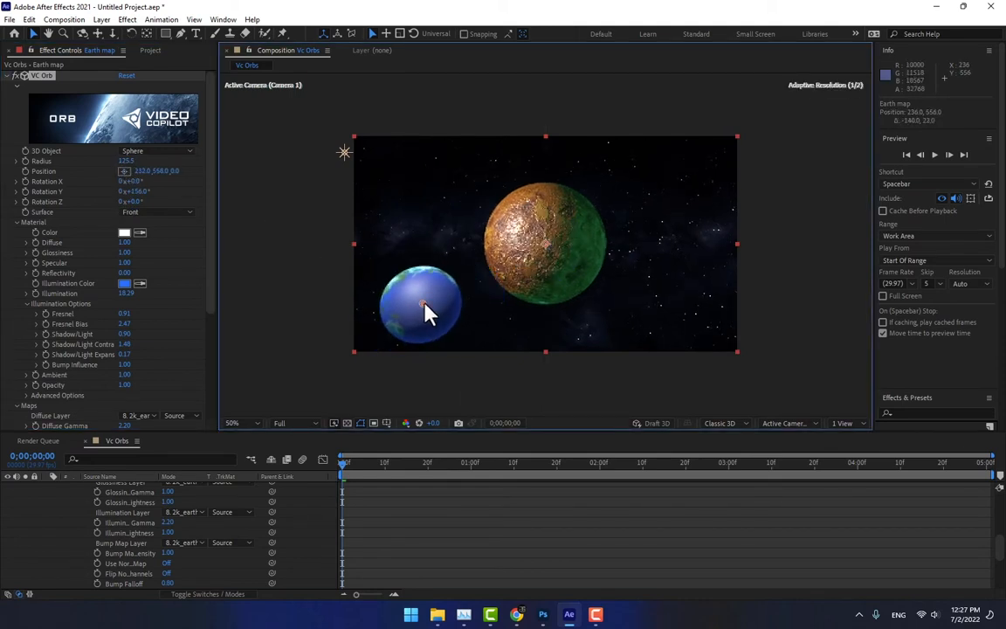
{"action": "left_click_drag", "start_coordinate": [126, 160], "coordinate": [142, 324]}
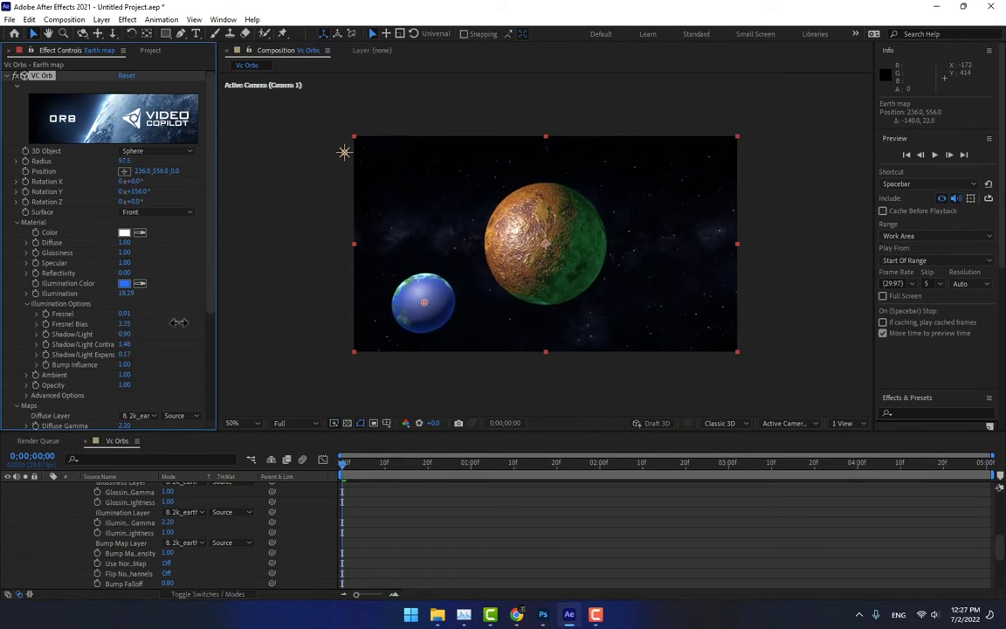
Step: Move Sun Light to about 109.8, 216.4, -240.8, just outside the frame beside the upper planet area
{"action": "left_click", "coordinate": [343, 154]}
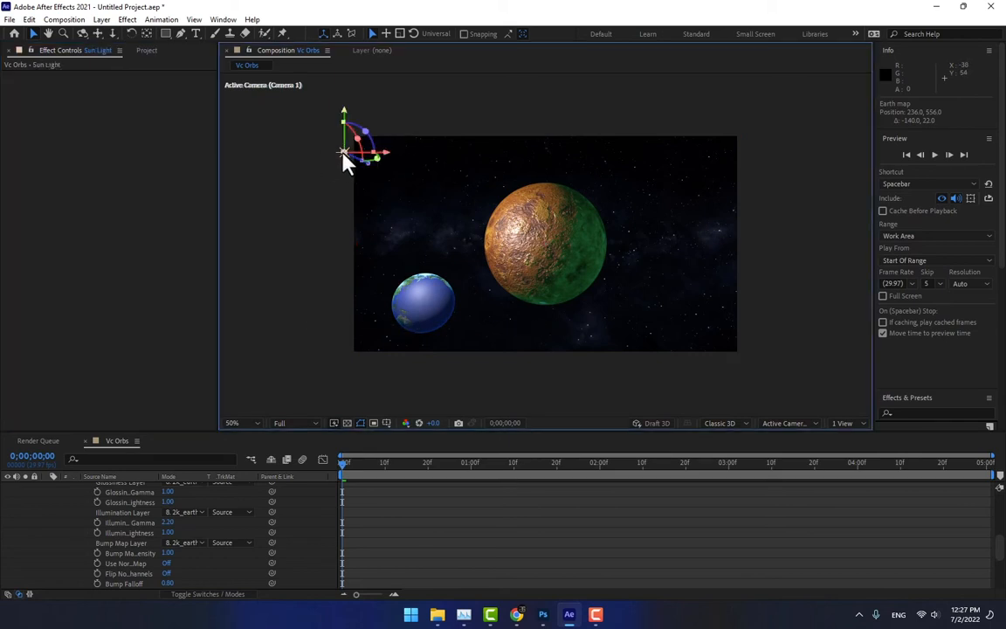
{"action": "left_click_drag", "start_coordinate": [354, 172], "coordinate": [420, 234]}
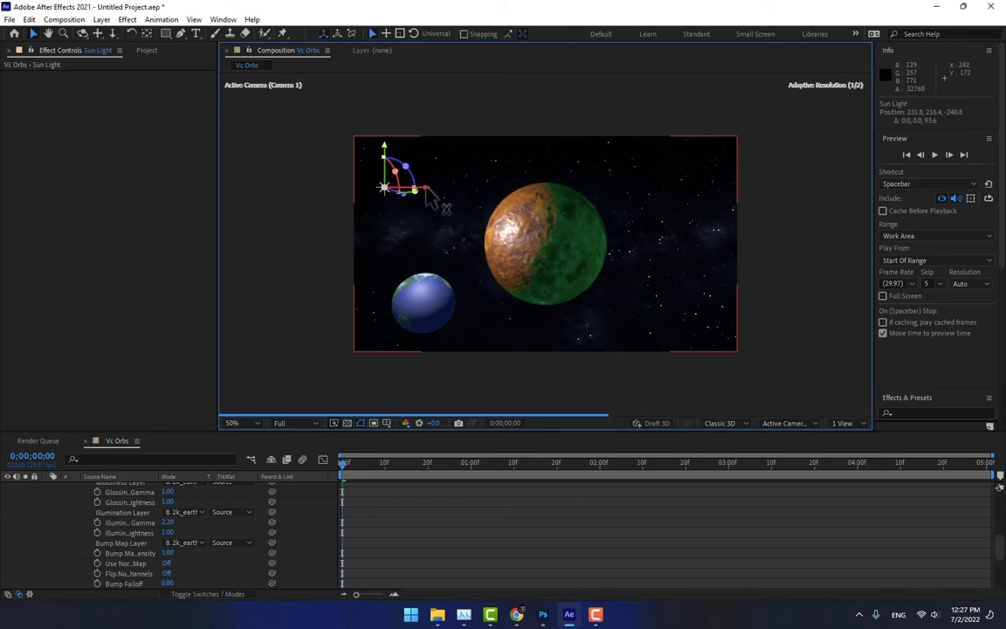
{"action": "left_click_drag", "start_coordinate": [423, 186], "coordinate": [375, 187]}
Step: Set Earth map's Rotation Y to 332° and its Shadow/Light to 0.98
{"action": "scroll", "coordinate": [159, 509], "scroll_direction": "up", "scroll_amount": 10}
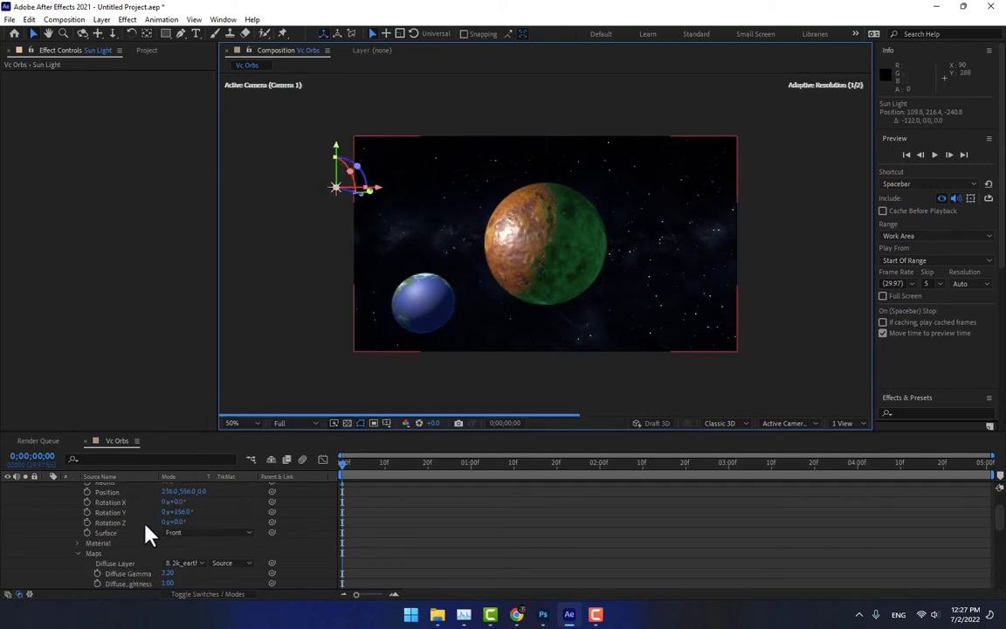
{"action": "left_click", "coordinate": [124, 487]}
{"action": "left_click_drag", "start_coordinate": [132, 191], "coordinate": [236, 187]}
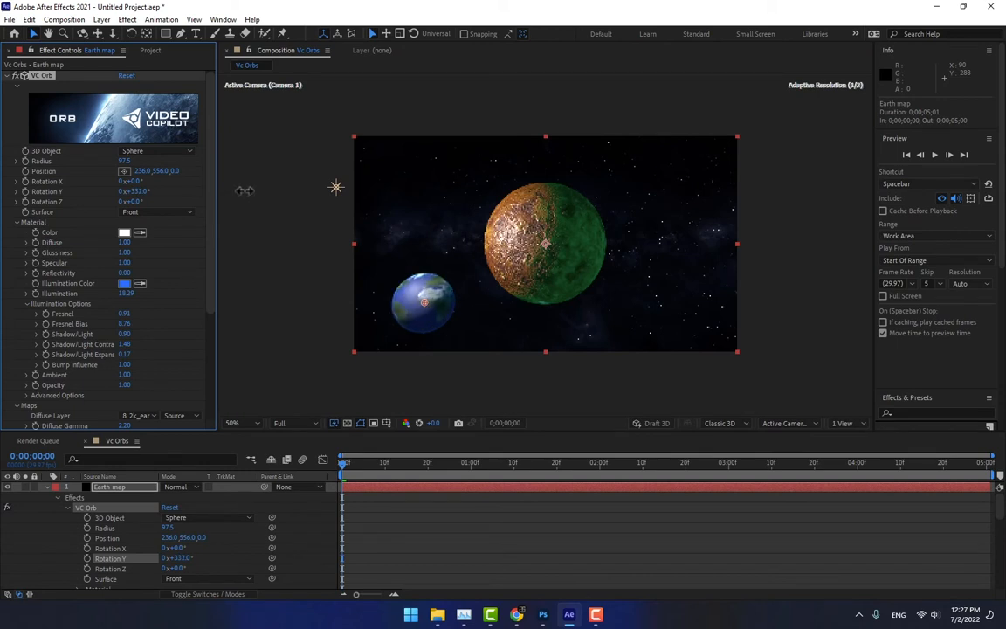
{"action": "mouse_move", "coordinate": [124, 333]}
{"action": "left_mouse_down"}
{"action": "mouse_move", "coordinate": [106, 336]}
{"action": "mouse_move", "coordinate": [141, 336]}
{"action": "left_mouse_up"}
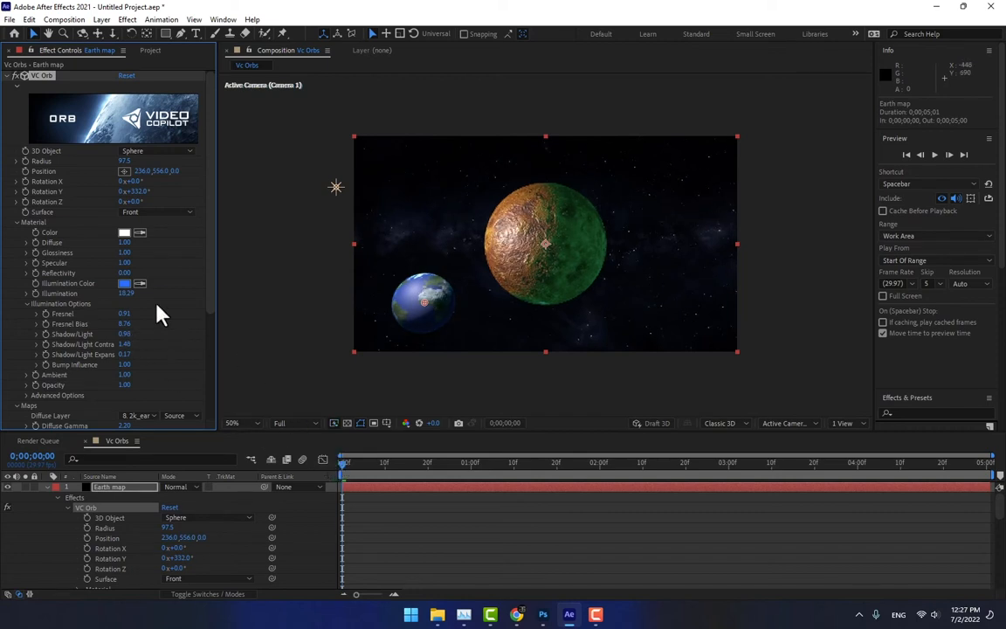
Step: Collapse the Earth map layer's properties and enlarge New Planet's VC Orb radius to 235.1
{"action": "left_click", "coordinate": [48, 487]}
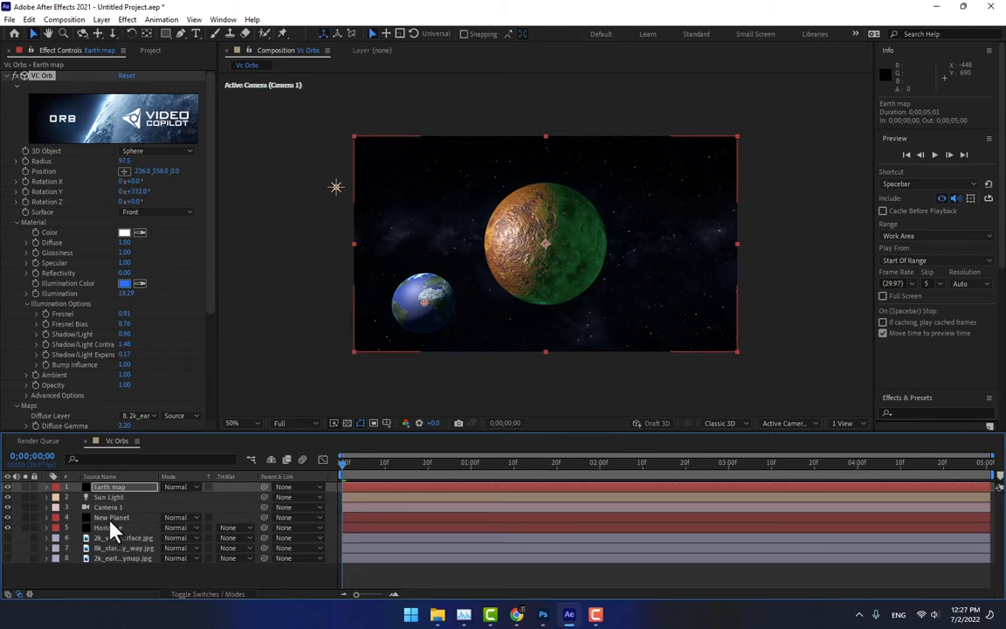
{"action": "left_click", "coordinate": [111, 517]}
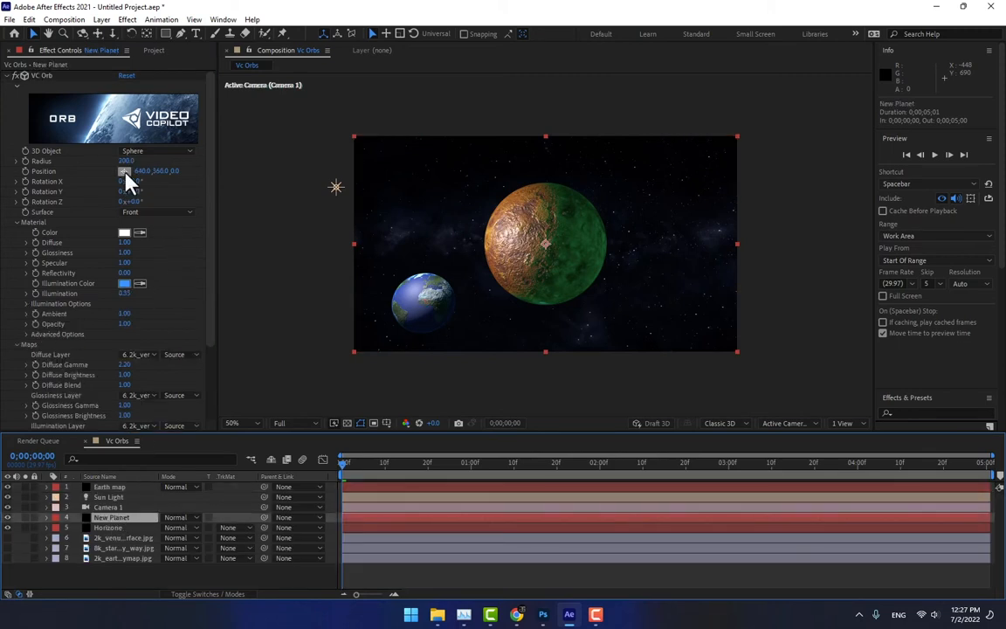
{"action": "left_click_drag", "start_coordinate": [127, 160], "coordinate": [338, 164]}
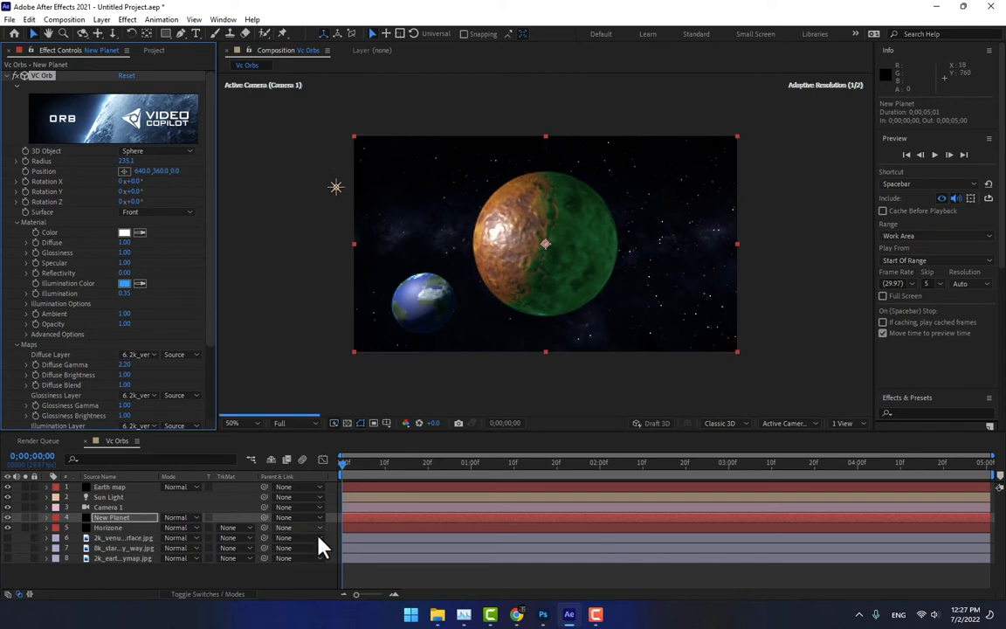
Step: Create a black 1280 x 720 px solid named Sun Lense
{"action": "right_click", "coordinate": [307, 579]}
{"action": "mouse_move", "coordinate": [337, 432]}
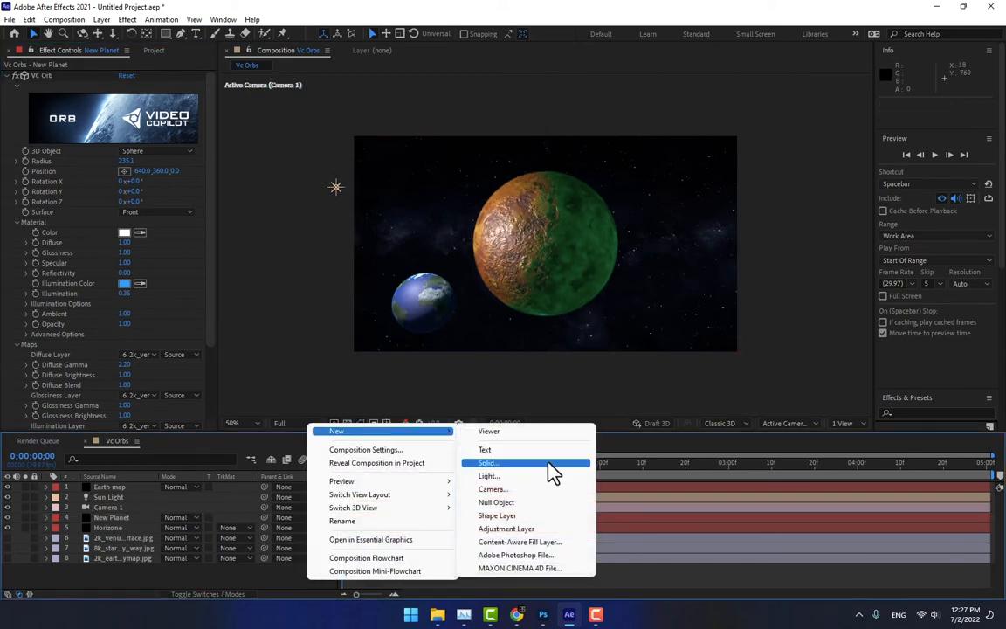
{"action": "left_click", "coordinate": [495, 463]}
{"action": "type", "text": "S"}
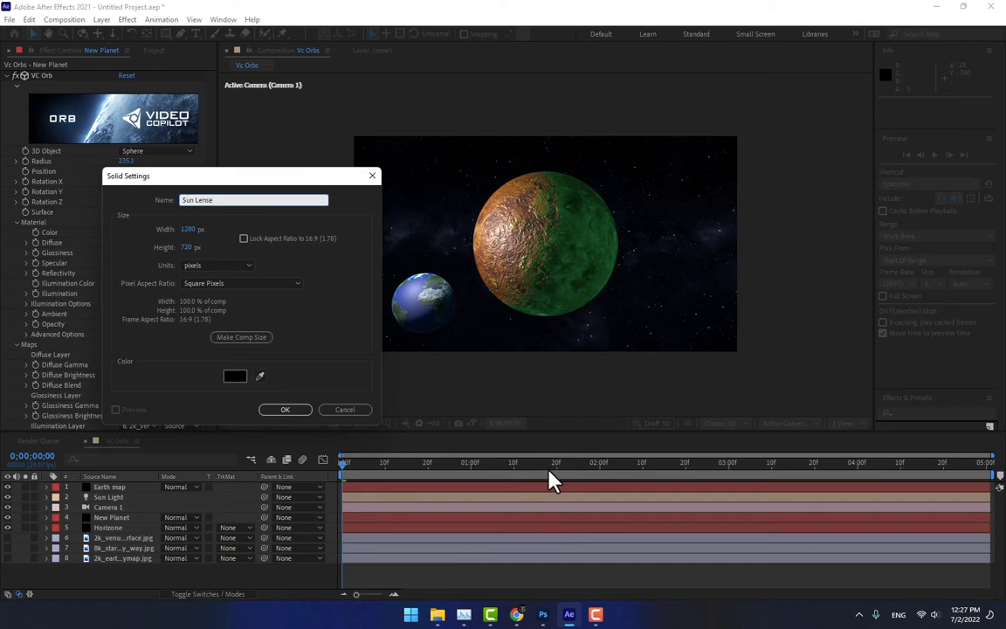
{"action": "type", "text": "un Lense"}
{"action": "key", "text": "Return"}
Step: Apply uni.Knoll Light Factory EZ to Sun Lense and choose the Sunset flare from the Natural Light presets
{"action": "left_click", "coordinate": [127, 19]}
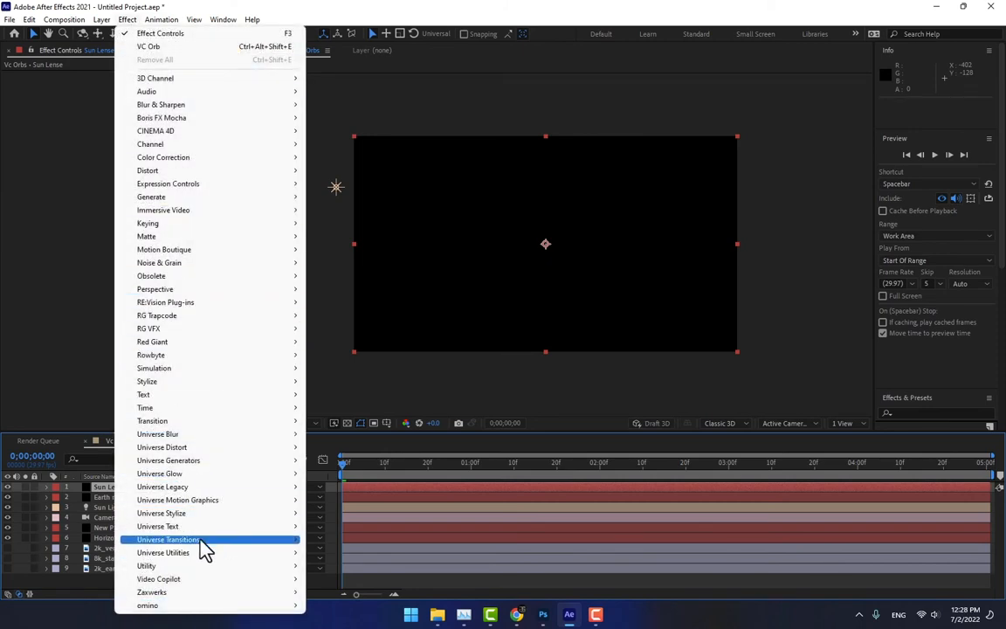
{"action": "mouse_move", "coordinate": [206, 514]}
{"action": "left_click", "coordinate": [371, 408]}
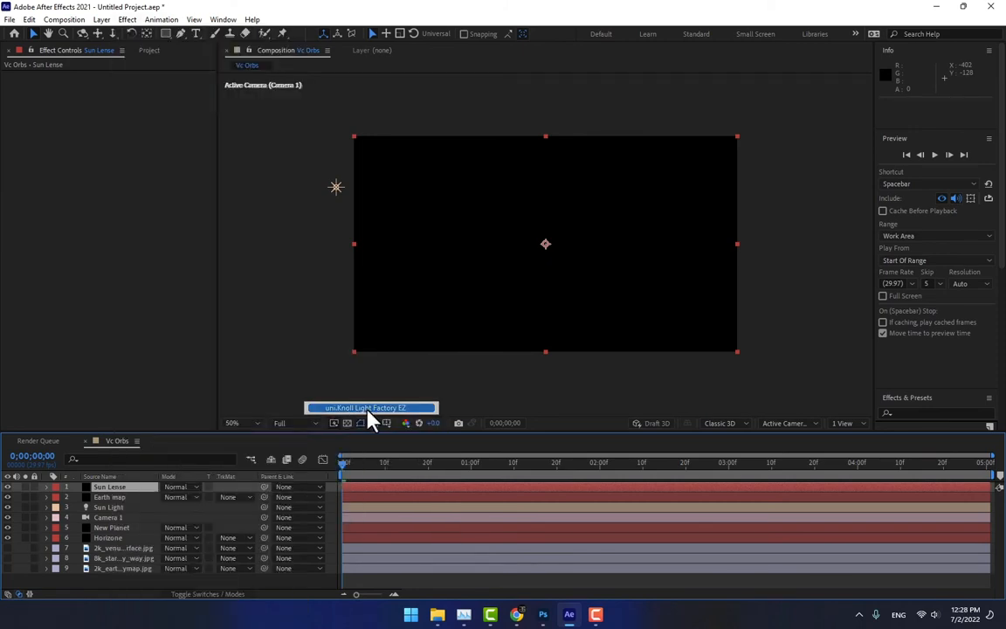
{"action": "left_click", "coordinate": [142, 88]}
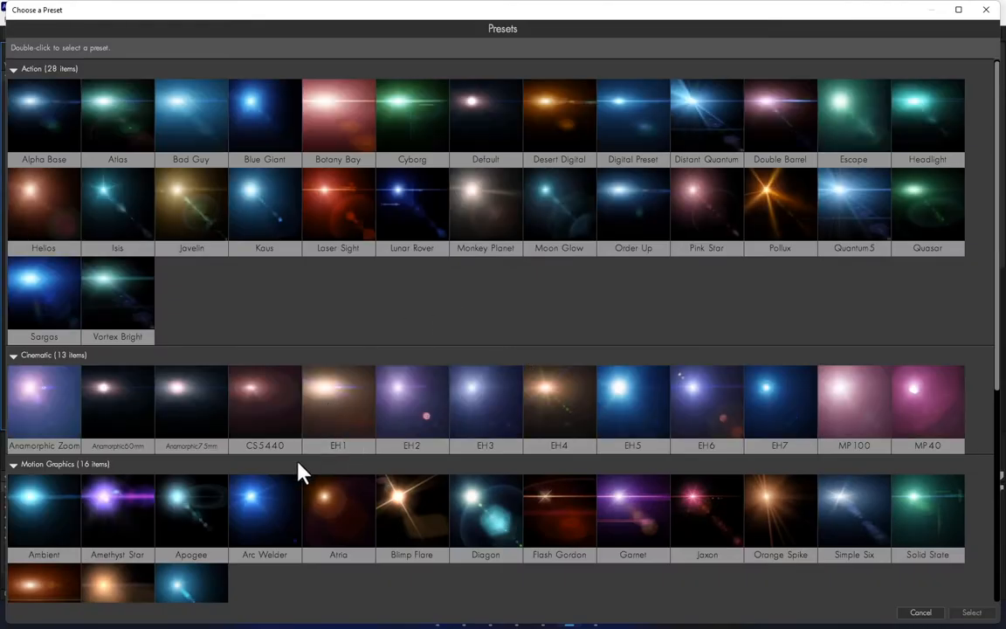
{"action": "scroll", "coordinate": [310, 325], "scroll_direction": "down", "scroll_amount": 3}
{"action": "scroll", "coordinate": [323, 341], "scroll_direction": "down", "scroll_amount": 5}
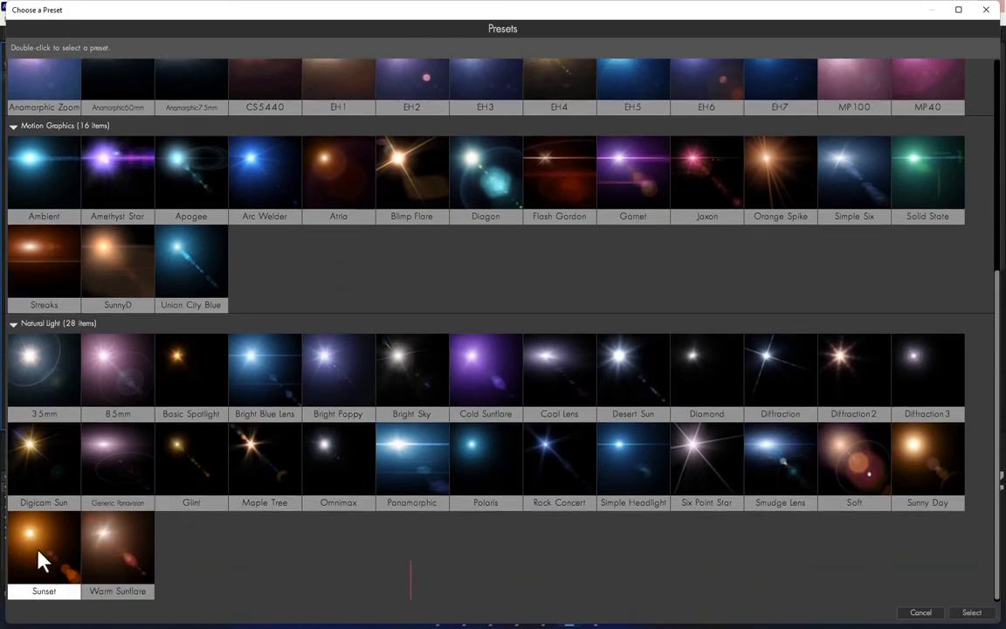
{"action": "double_click", "coordinate": [41, 539]}
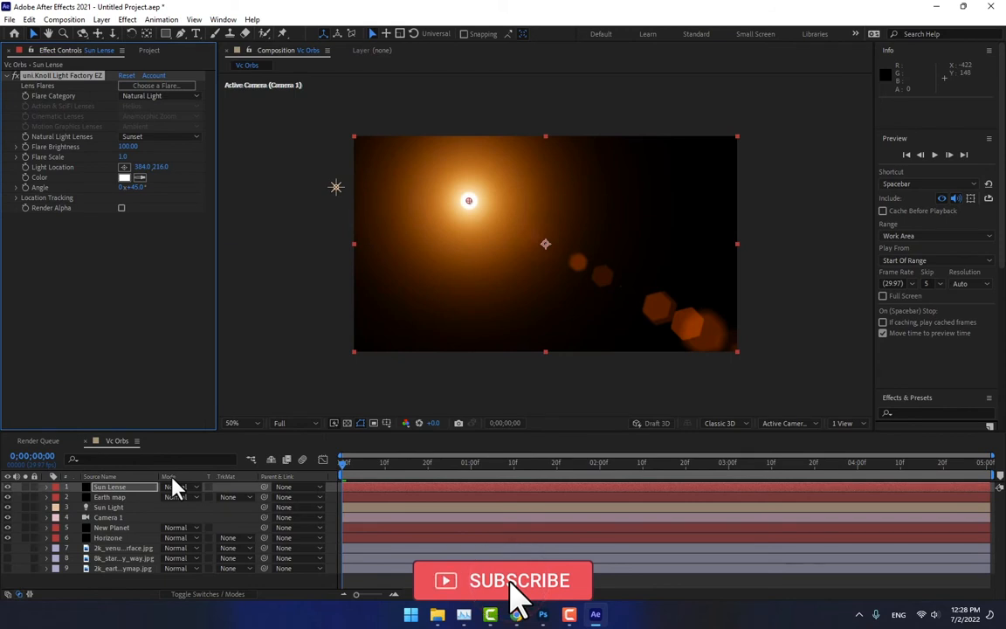
Step: Set Sun Lense's blending mode to Add and move the flare's Light Location to 138, 96
{"action": "left_click", "coordinate": [191, 489]}
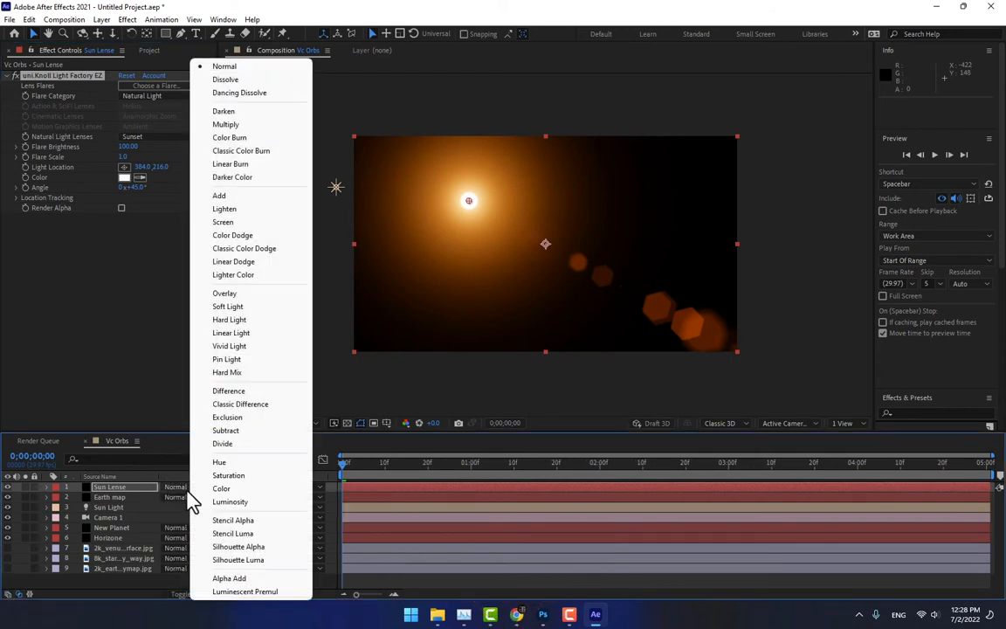
{"action": "left_click", "coordinate": [246, 196]}
{"action": "left_click_drag", "start_coordinate": [477, 208], "coordinate": [395, 166]}
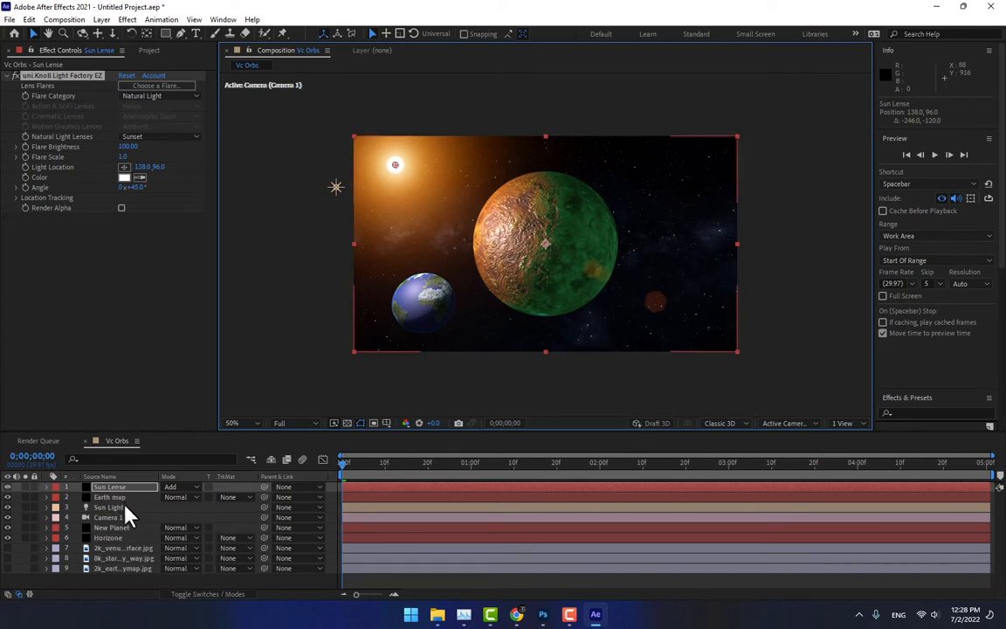
Step: Set New Planet's VC Orb illumination Fresnel to 1.00 and Shadow/Light to 0.61
{"action": "left_click", "coordinate": [117, 527]}
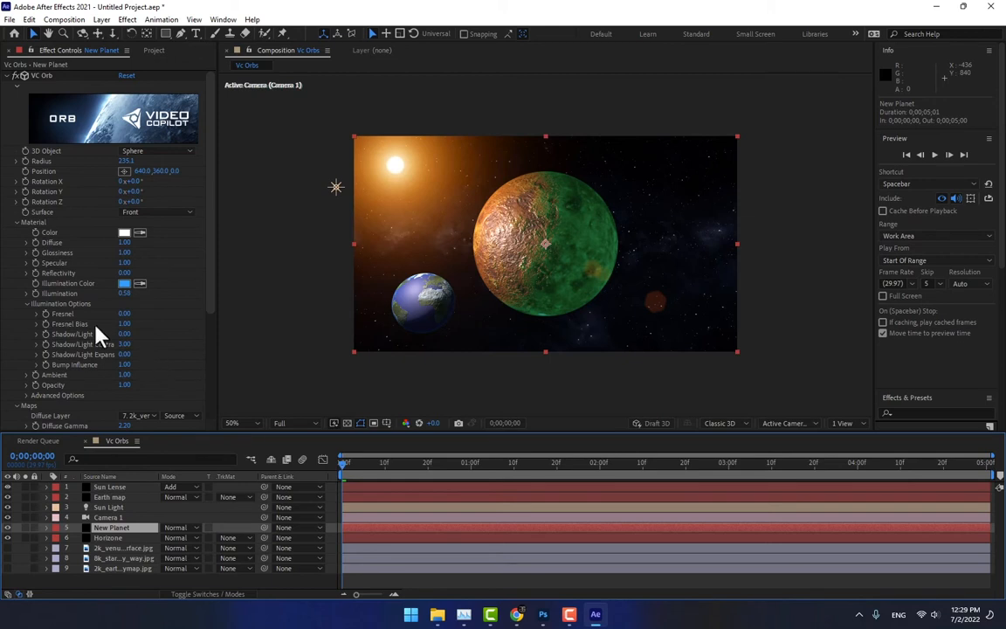
{"action": "left_click_drag", "start_coordinate": [128, 313], "coordinate": [186, 311]}
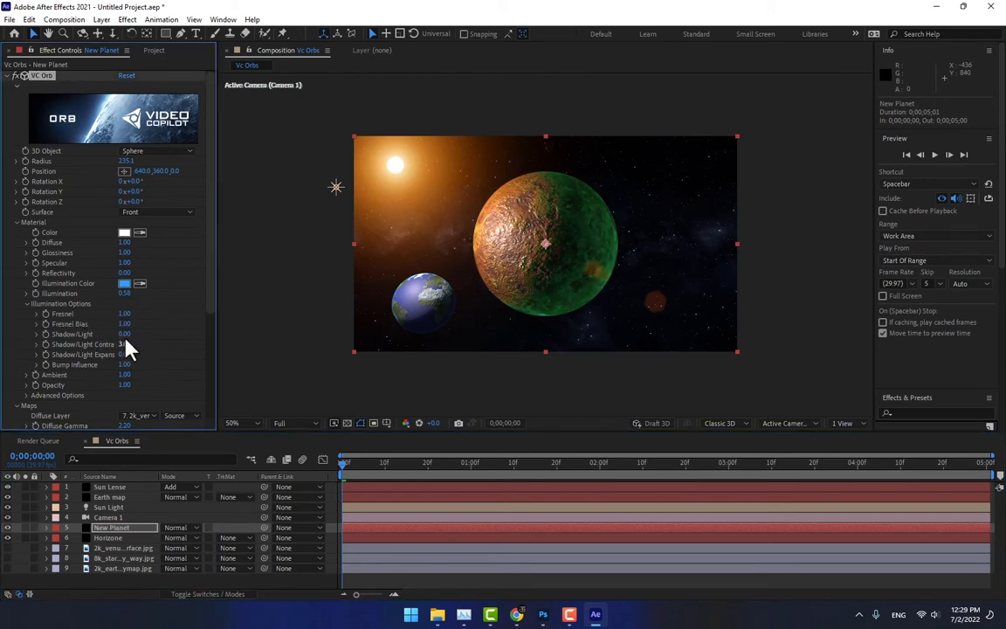
{"action": "left_click_drag", "start_coordinate": [127, 341], "coordinate": [167, 337]}
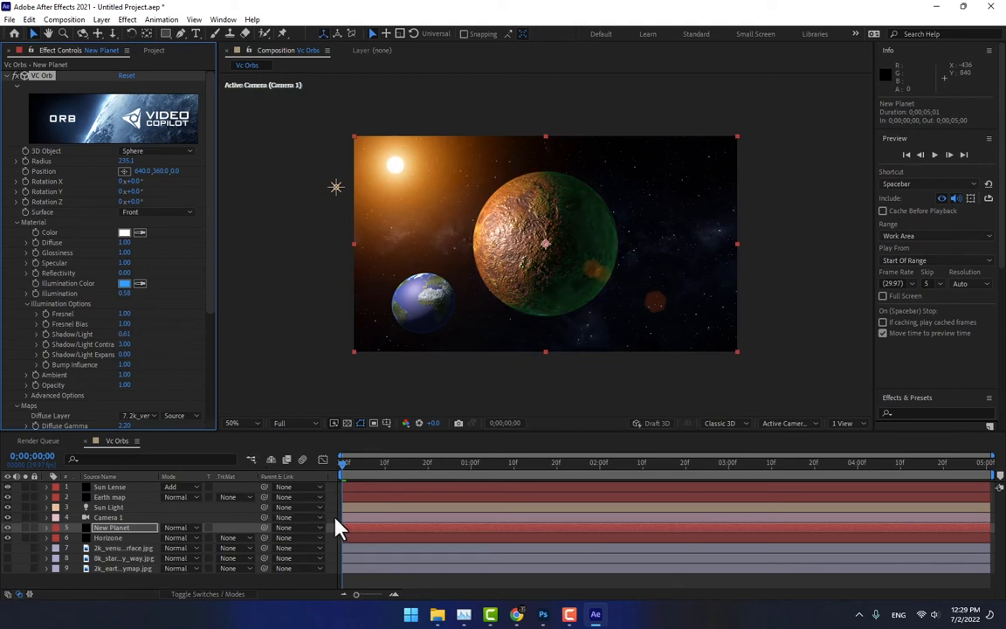
Step: Orbit Camera 1 around the planets to position 276, 429.4, -924
{"action": "left_click", "coordinate": [82, 33]}
{"action": "left_click_drag", "start_coordinate": [547, 253], "coordinate": [509, 254]}
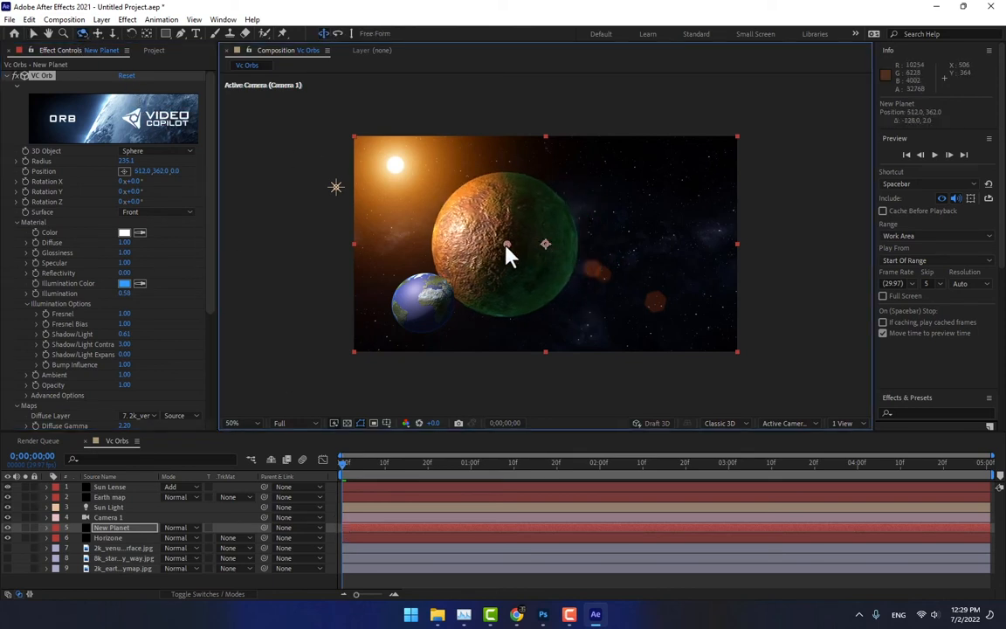
{"action": "key", "text": "ctrl+z"}
{"action": "left_click_drag", "start_coordinate": [595, 264], "coordinate": [625, 314]}
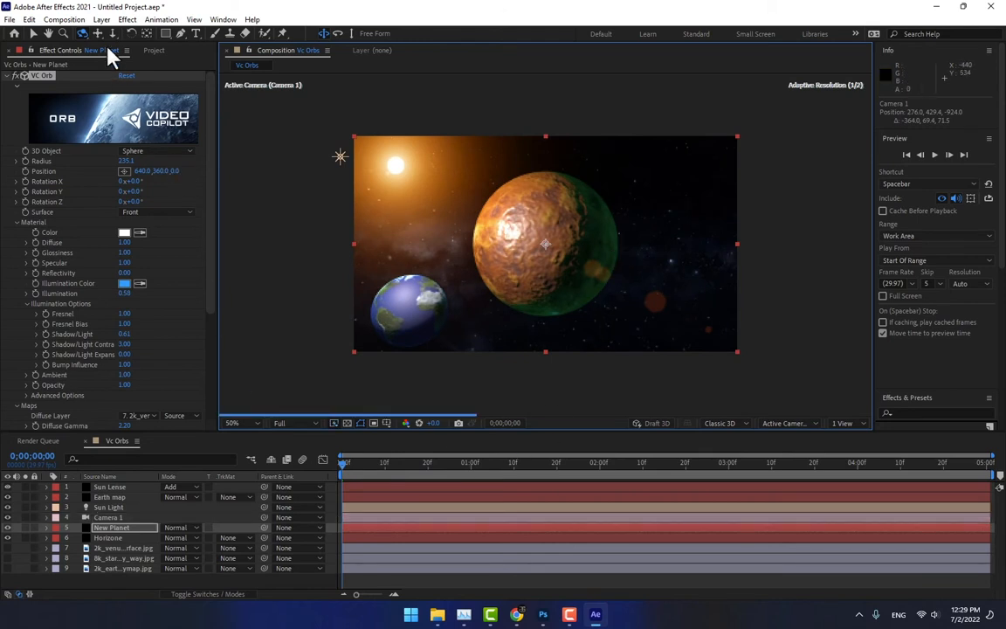
Step: Move Sun Lense's flare outside the frame, with its Light Location at -388, -42
{"action": "left_click", "coordinate": [109, 486]}
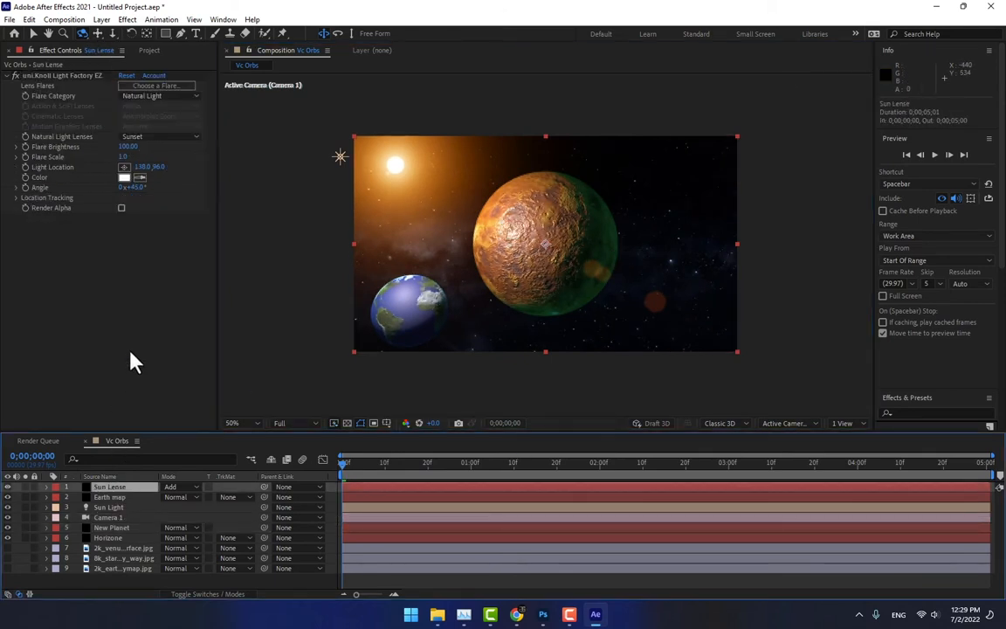
{"action": "left_click", "coordinate": [79, 75]}
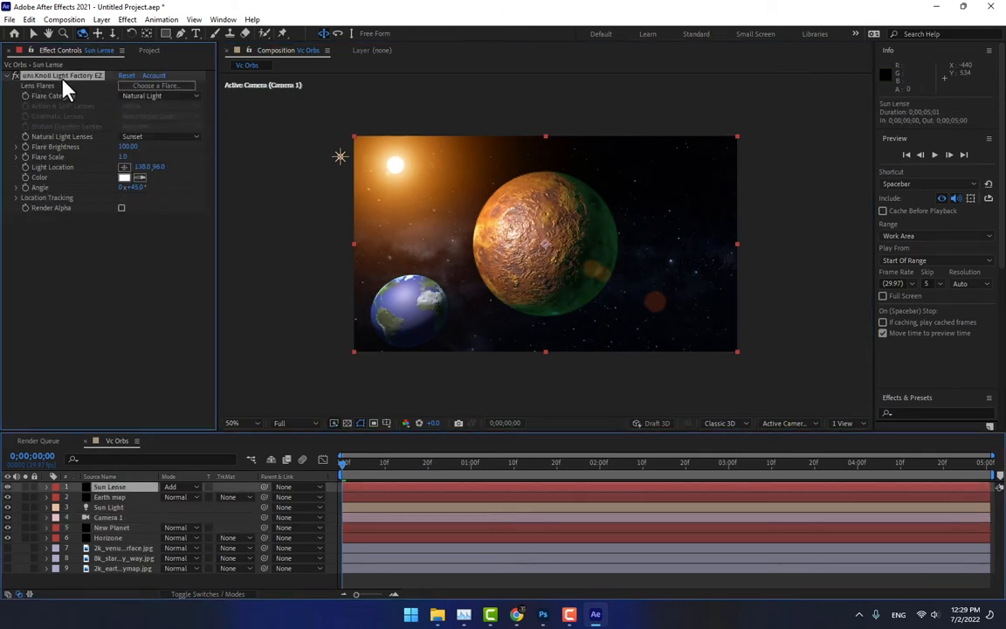
{"action": "left_click", "coordinate": [33, 34]}
{"action": "left_click", "coordinate": [396, 171]}
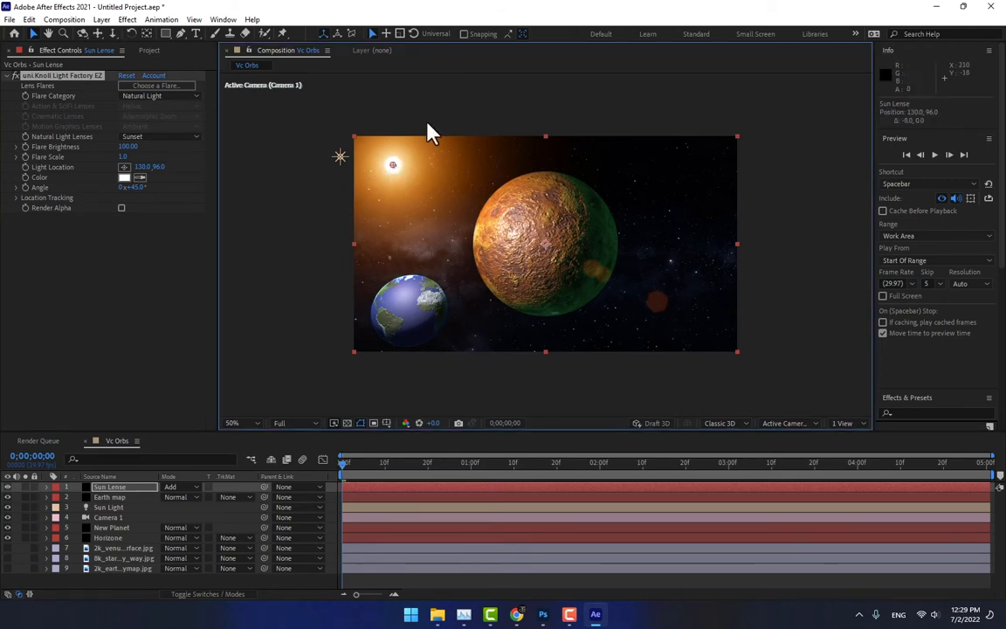
{"action": "left_click", "coordinate": [57, 75]}
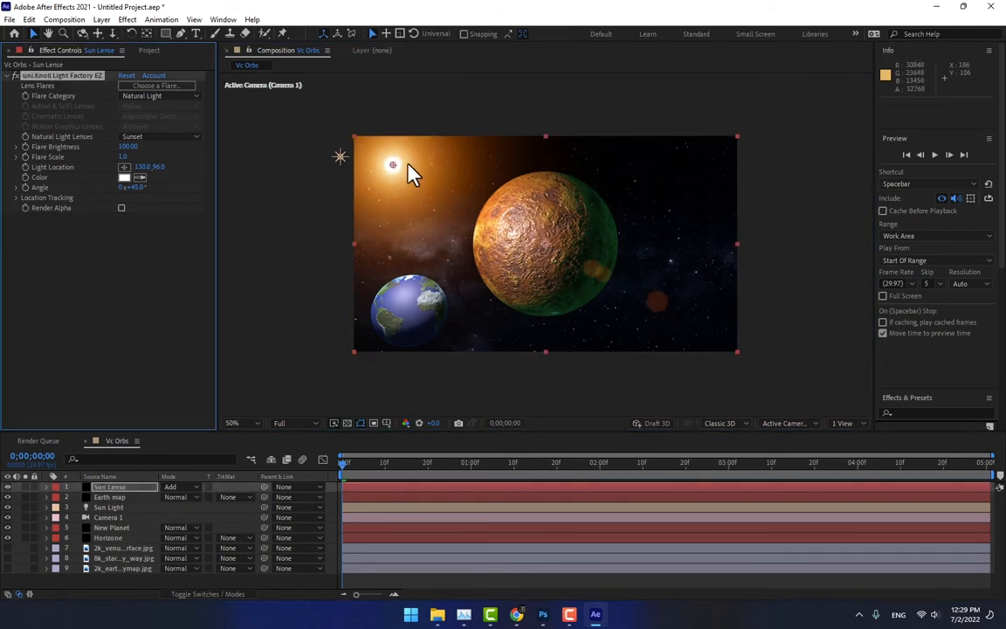
{"action": "left_click_drag", "start_coordinate": [392, 164], "coordinate": [184, 113]}
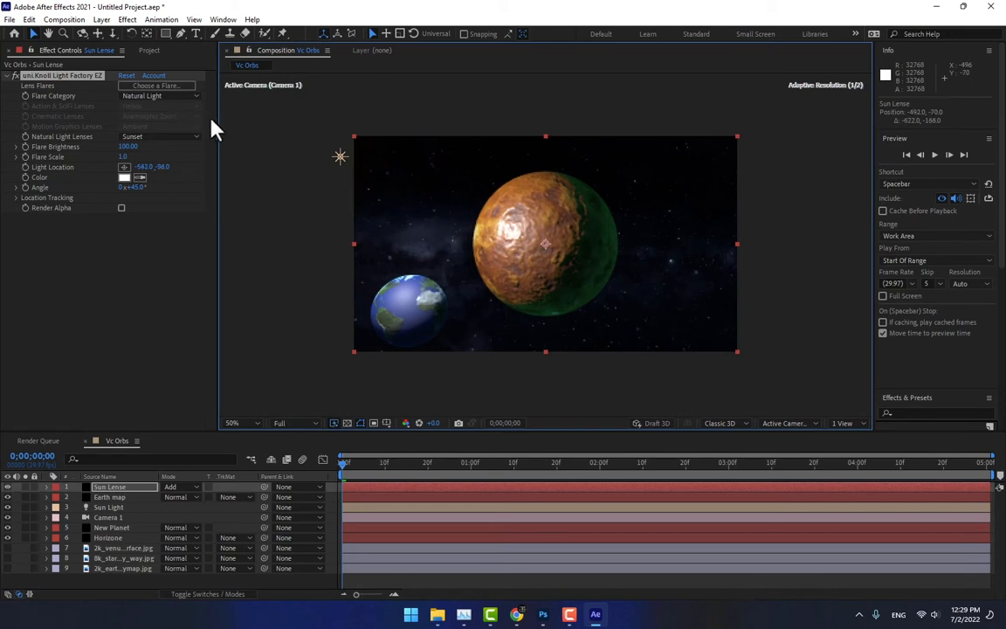
{"action": "left_click_drag", "start_coordinate": [235, 124], "coordinate": [256, 127]}
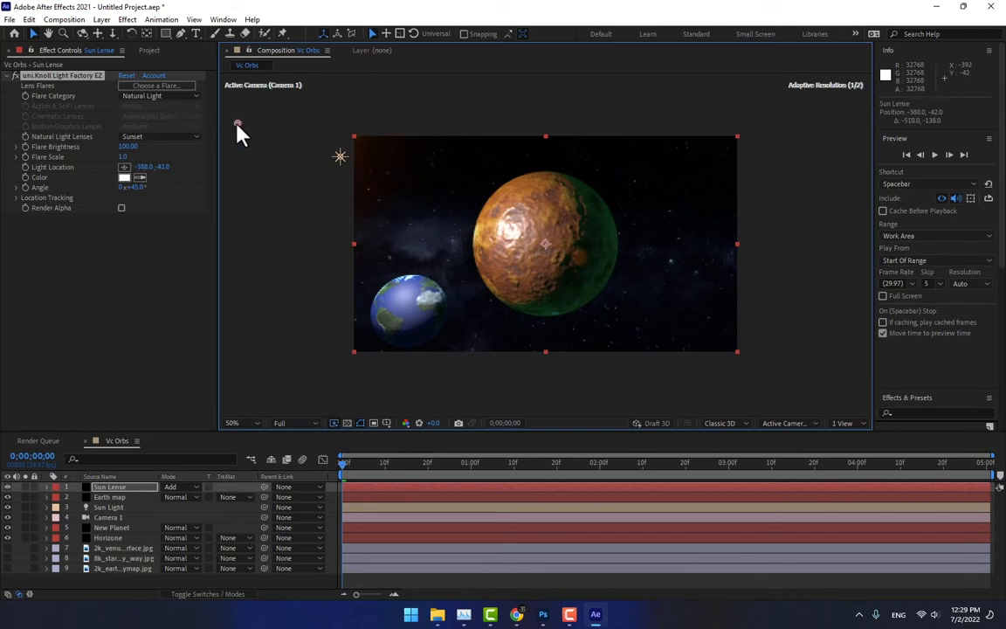
Step: Keyframe Sun Lense's flare properties at the first frame and set Light Location to 176, 94 at 0;00;02;00
{"action": "left_click", "coordinate": [25, 141]}
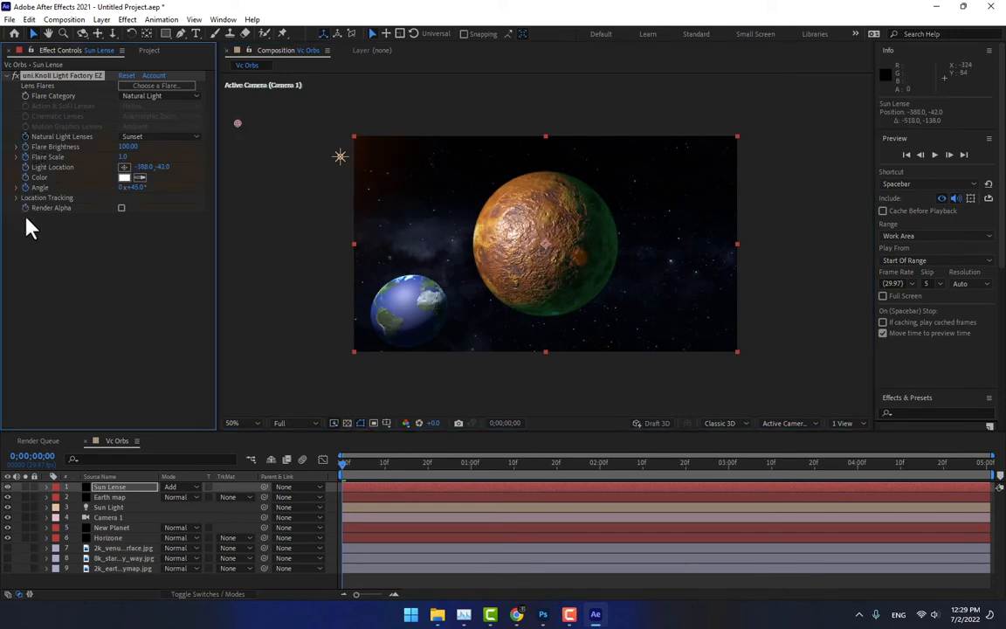
{"action": "left_click", "coordinate": [602, 470]}
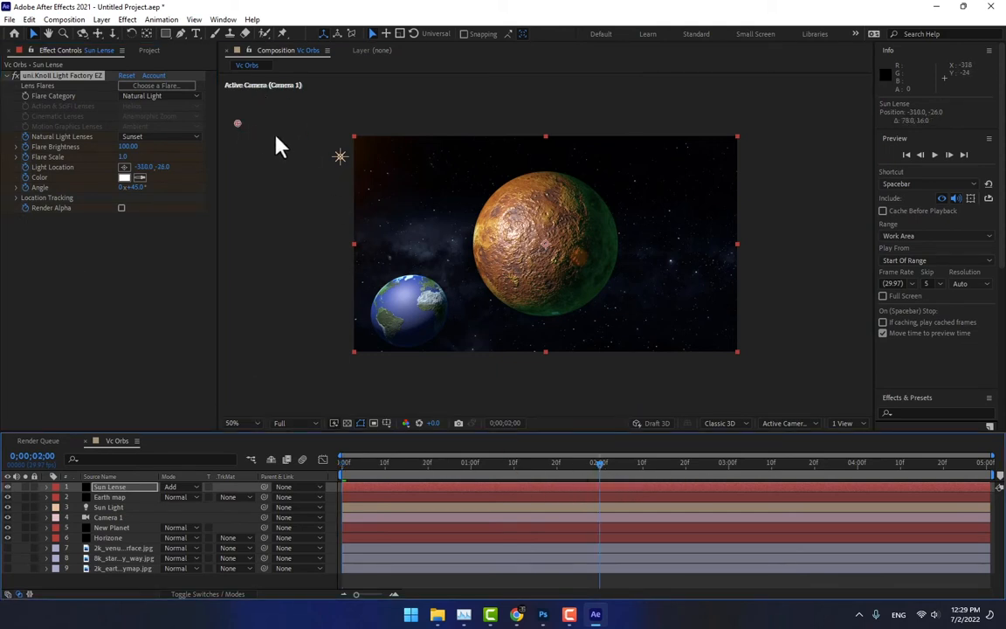
{"action": "left_click_drag", "start_coordinate": [238, 123], "coordinate": [406, 165]}
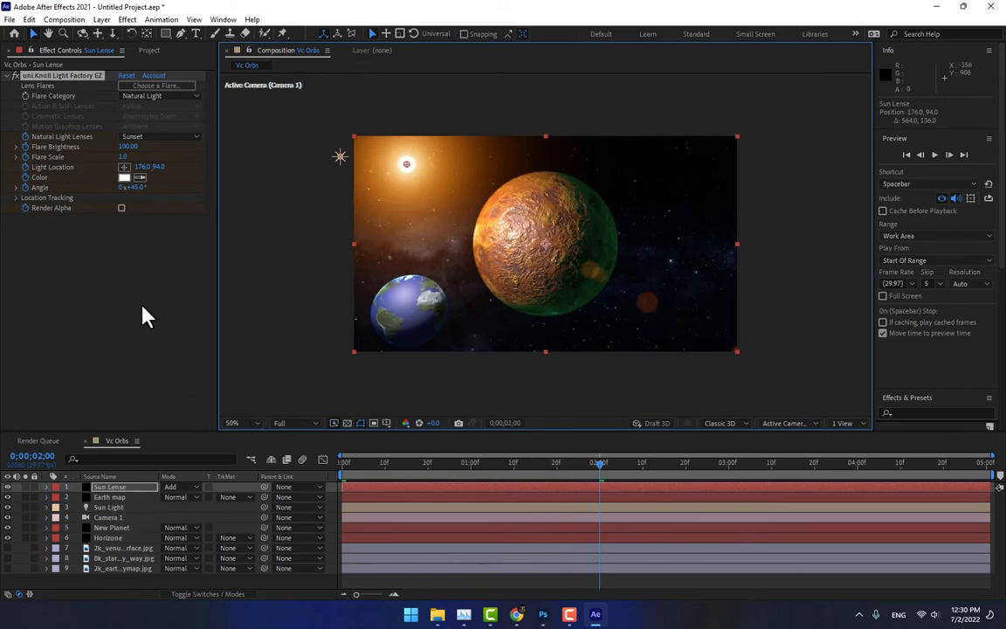
Step: Add a new null object to the Vc Orbs composition
{"action": "left_click", "coordinate": [123, 538]}
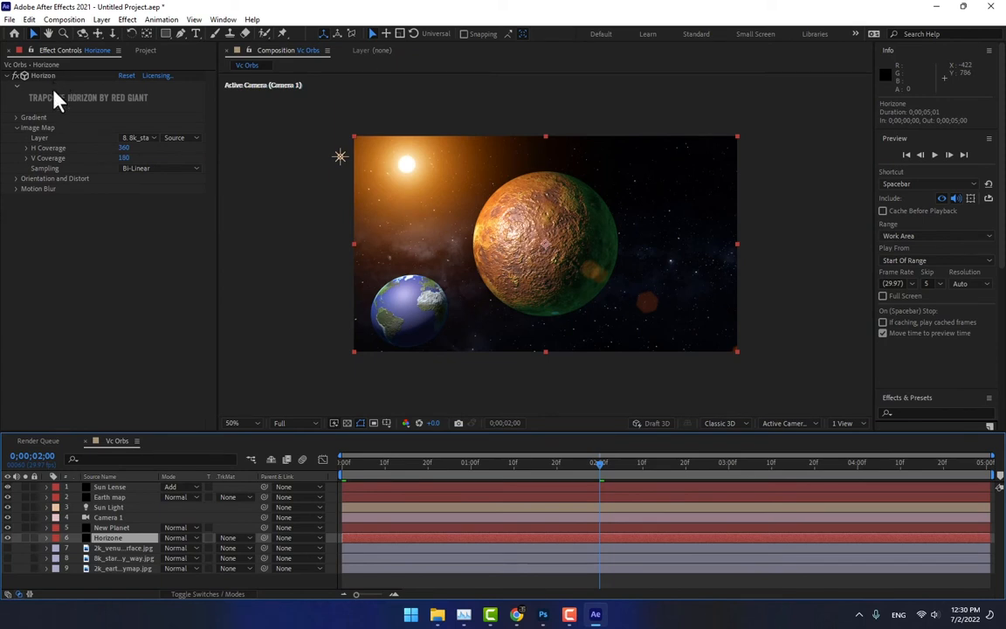
{"action": "right_click", "coordinate": [296, 587]}
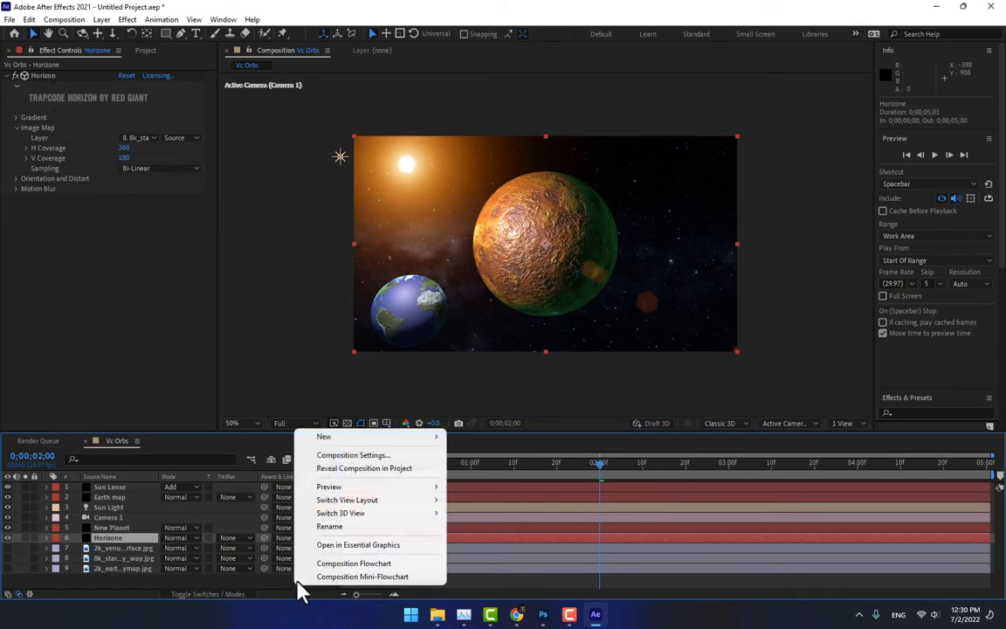
{"action": "left_click", "coordinate": [336, 425]}
{"action": "left_click", "coordinate": [340, 437]}
{"action": "left_click", "coordinate": [311, 587]}
{"action": "right_click", "coordinate": [312, 587]}
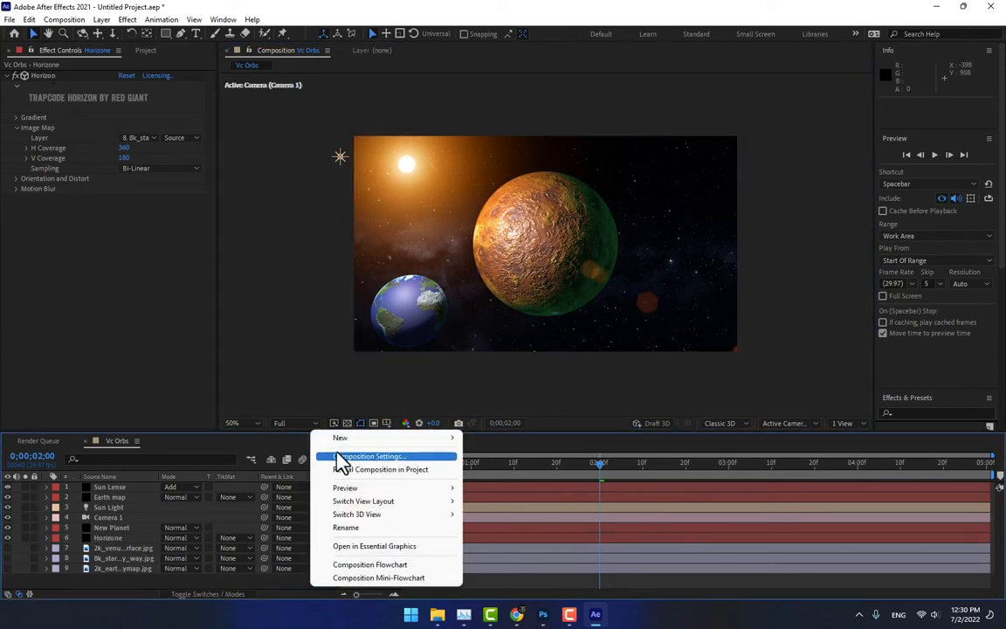
{"action": "mouse_move", "coordinate": [437, 437]}
{"action": "left_click", "coordinate": [518, 511]}
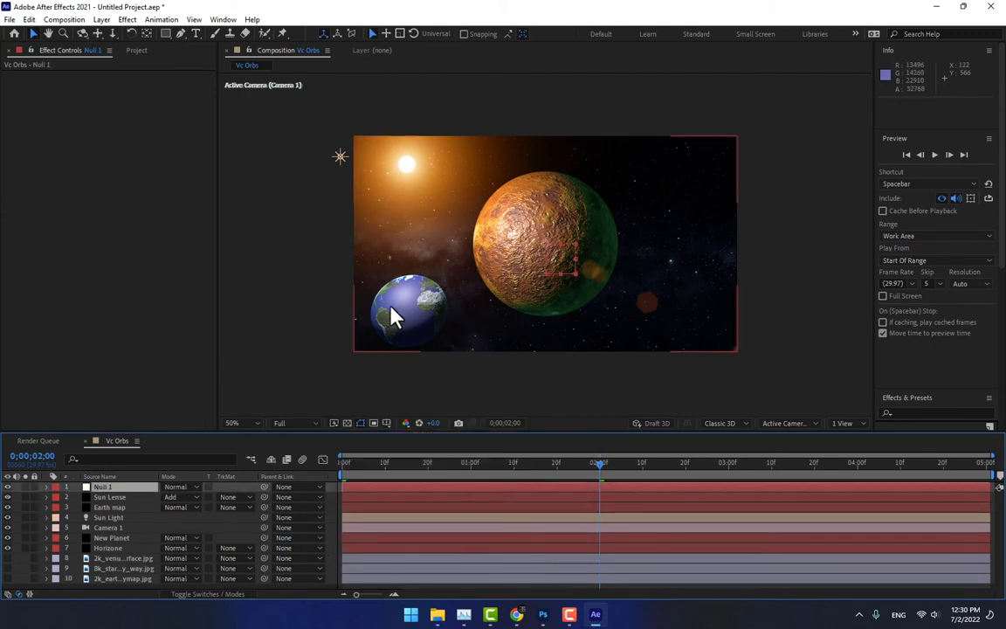
Step: Rename the null layer as Cam Control
{"action": "right_click", "coordinate": [110, 490]}
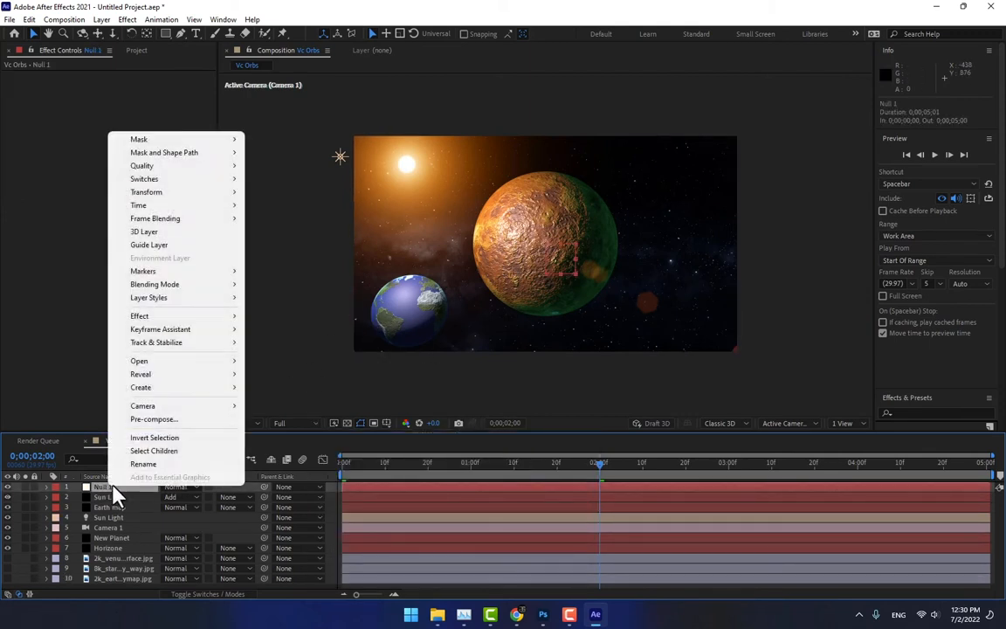
{"action": "left_click", "coordinate": [161, 467]}
{"action": "type", "text": "Cam"}
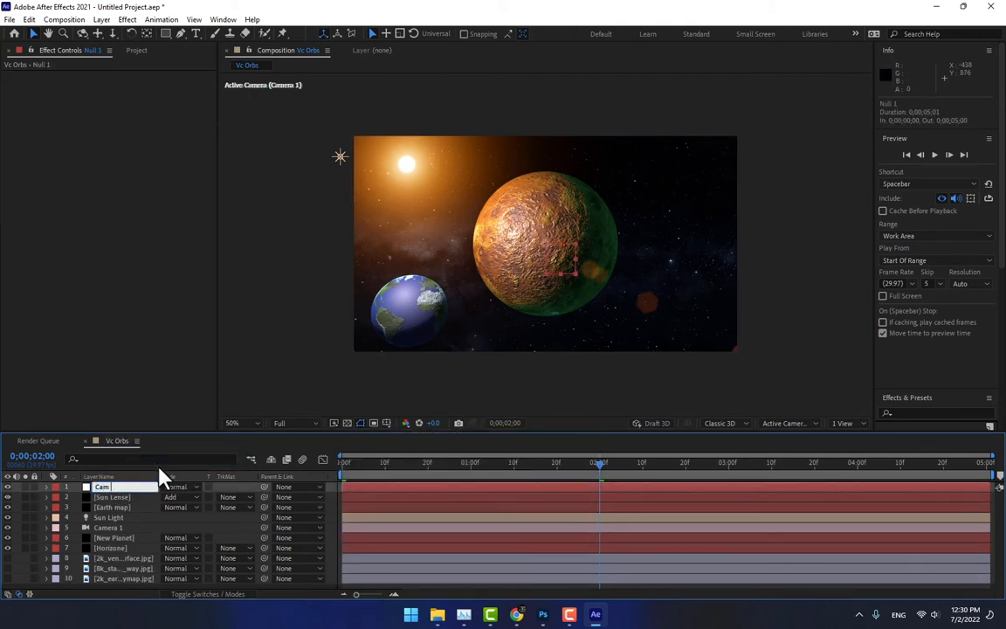
{"action": "type", "text": " Control"}
{"action": "key", "text": "Return"}
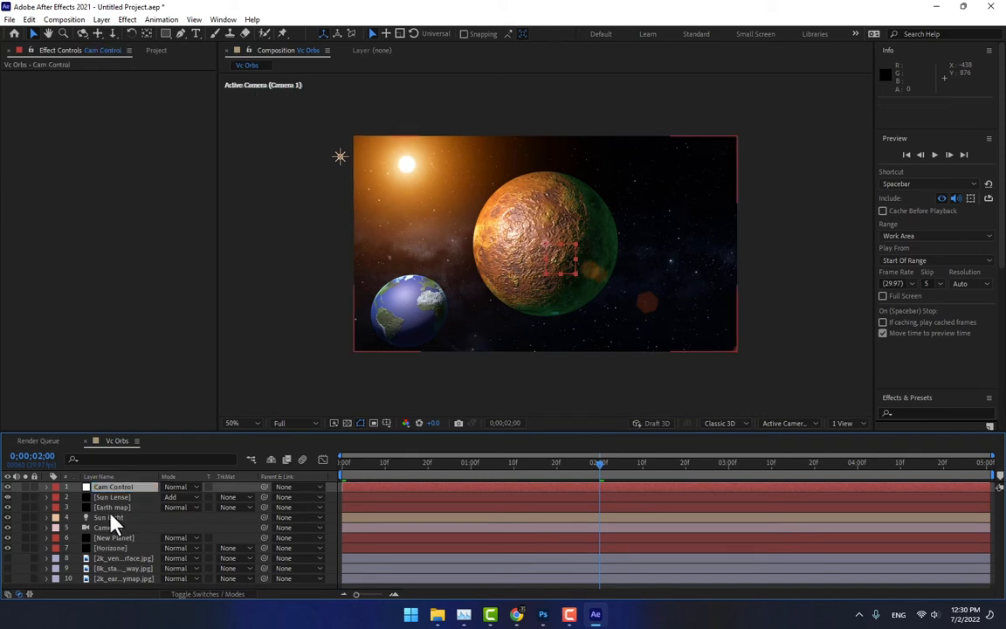
Step: Parent Camera 1 to the Cam Control null
{"action": "left_click", "coordinate": [111, 517]}
{"action": "left_click", "coordinate": [114, 526]}
{"action": "left_click_drag", "start_coordinate": [264, 528], "coordinate": [112, 487]}
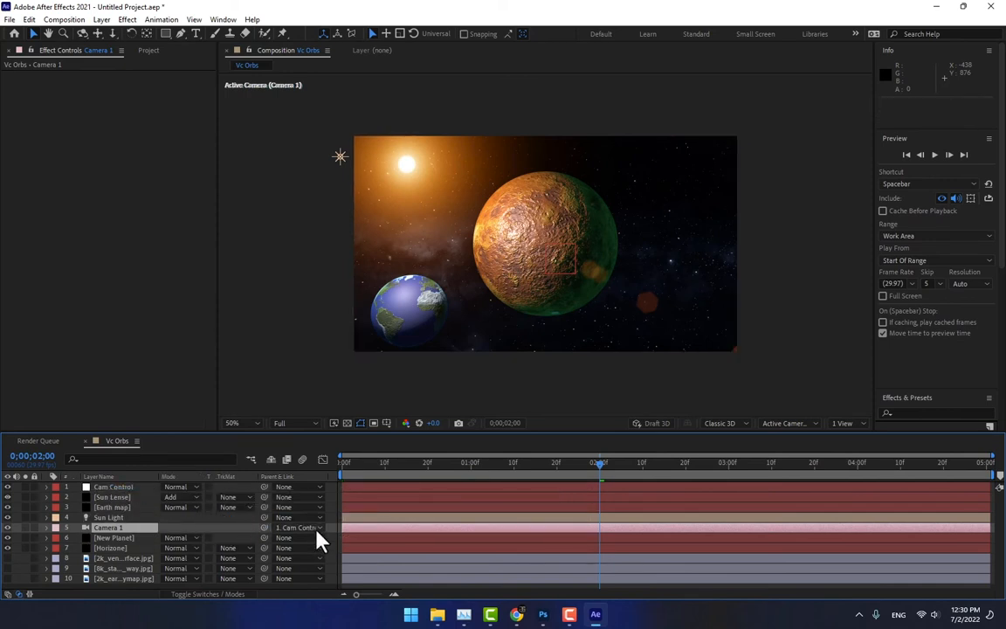
Step: Make Cam Control a 3D layer and reveal its rotation properties
{"action": "left_click", "coordinate": [142, 488]}
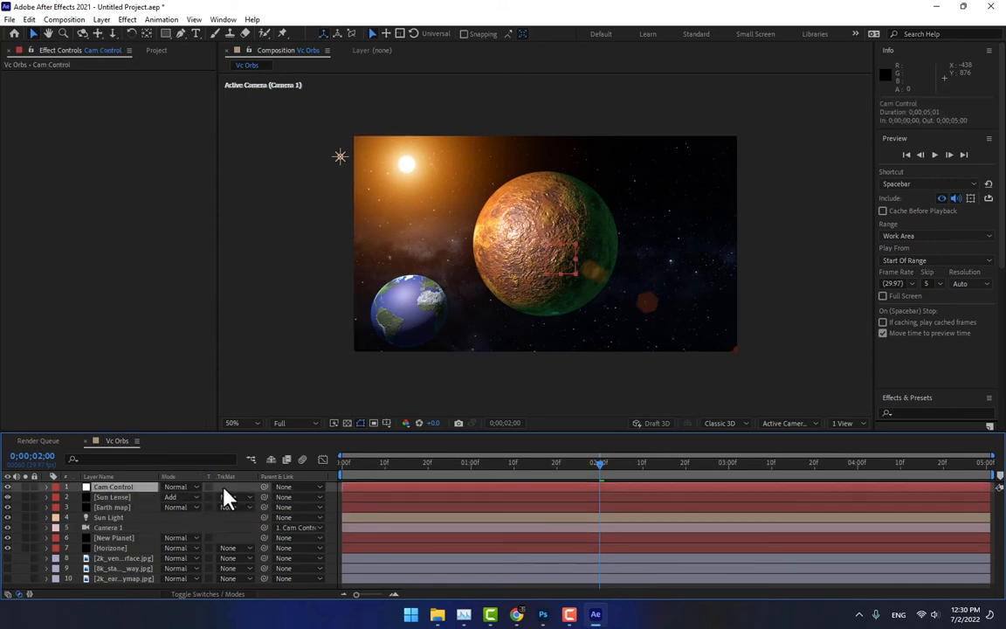
{"action": "key", "text": "F4"}
{"action": "left_click", "coordinate": [228, 486]}
{"action": "key", "text": "r"}
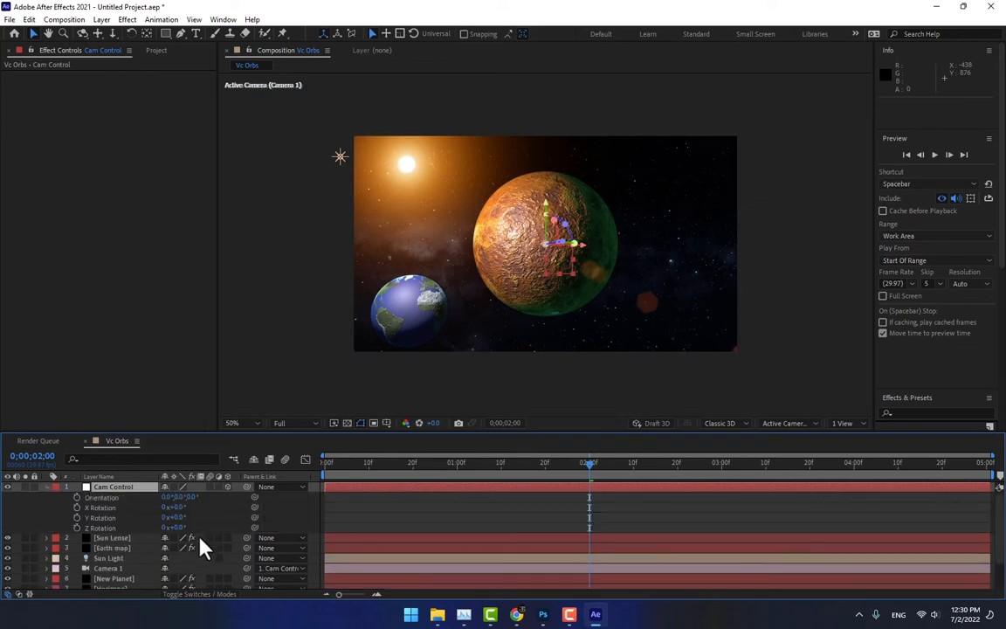
Step: Animate Cam Control's Y Rotation from 69° at the first frame to 0° at 0;00;02;00
{"action": "left_click_drag", "start_coordinate": [180, 519], "coordinate": [219, 515]}
{"action": "key", "text": "Home"}
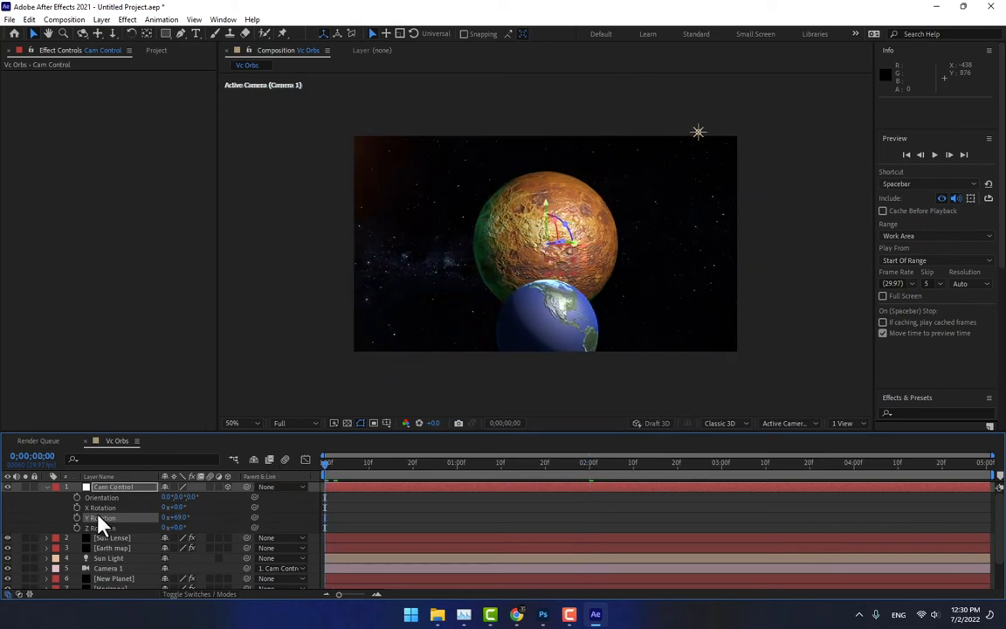
{"action": "left_click", "coordinate": [77, 518]}
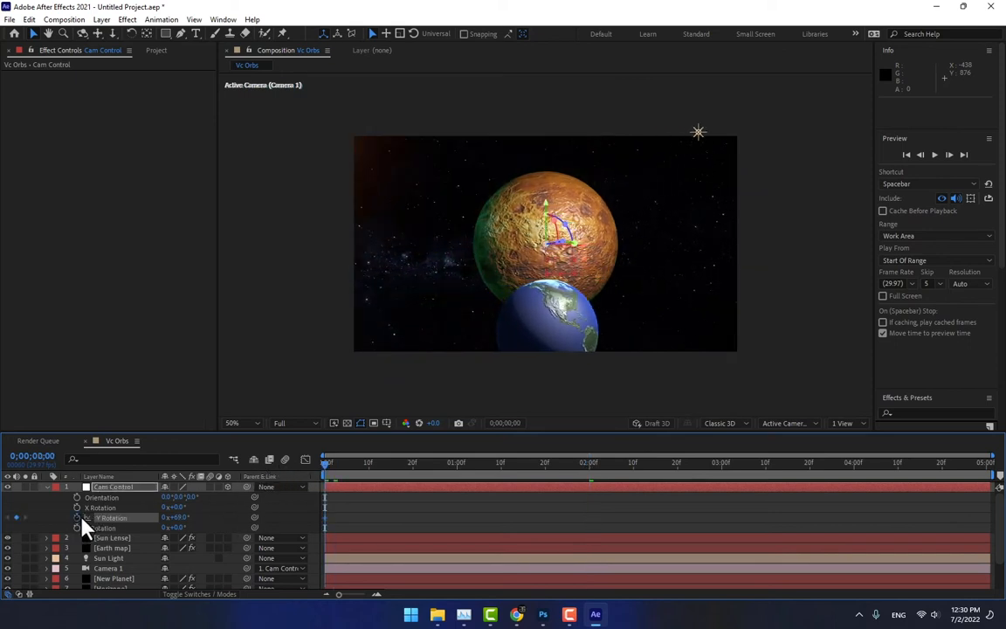
{"action": "left_click", "coordinate": [589, 464]}
{"action": "left_click", "coordinate": [175, 518]}
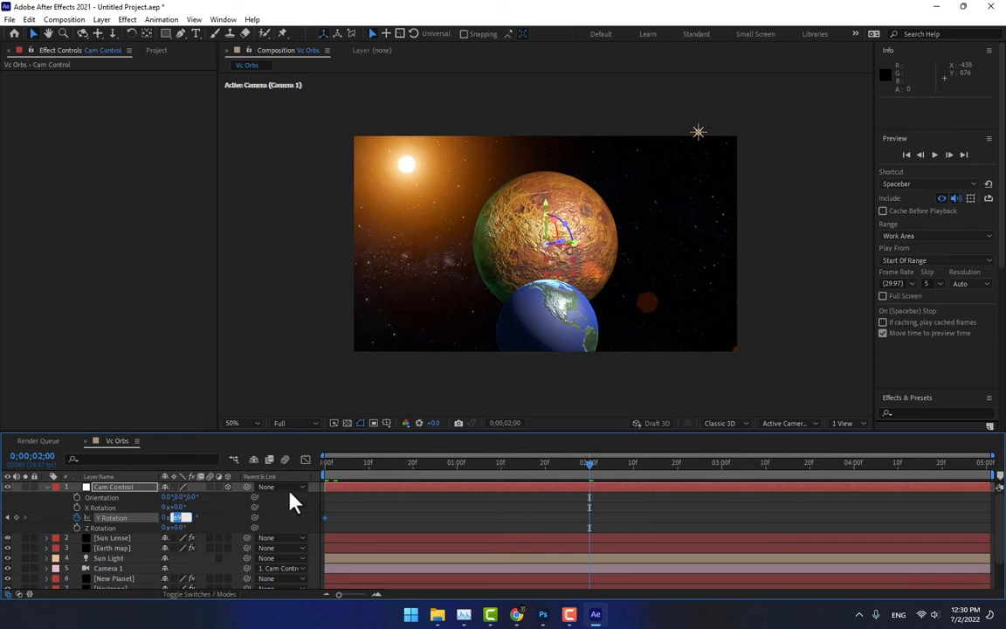
{"action": "type", "text": "62.9"}
{"action": "key", "text": "Return"}
Step: Preview the camera rotation and flare movement up to 0;00;02;00
{"action": "left_click", "coordinate": [386, 464]}
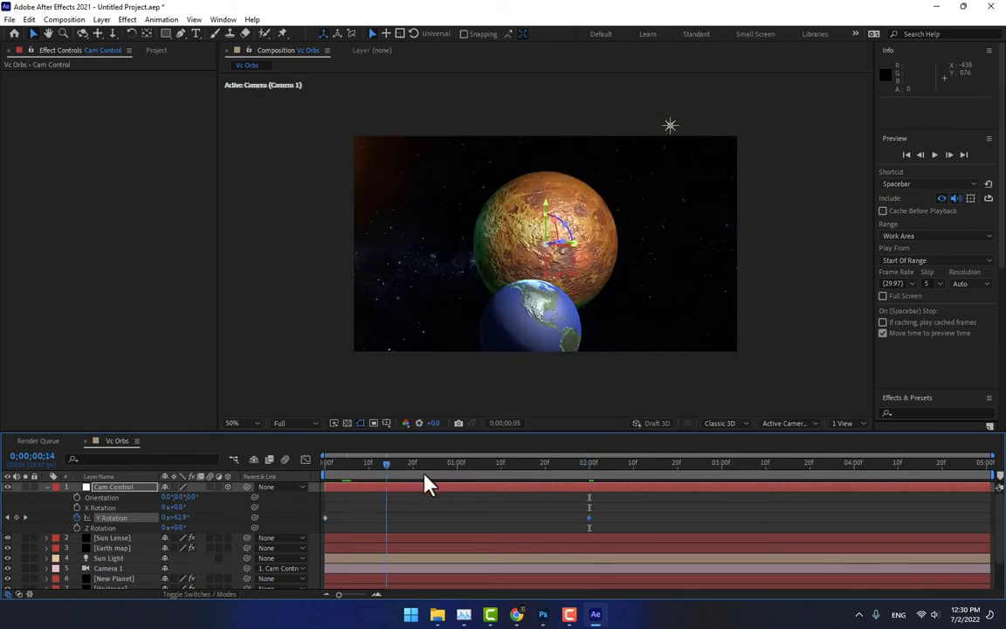
{"action": "key", "text": "space"}
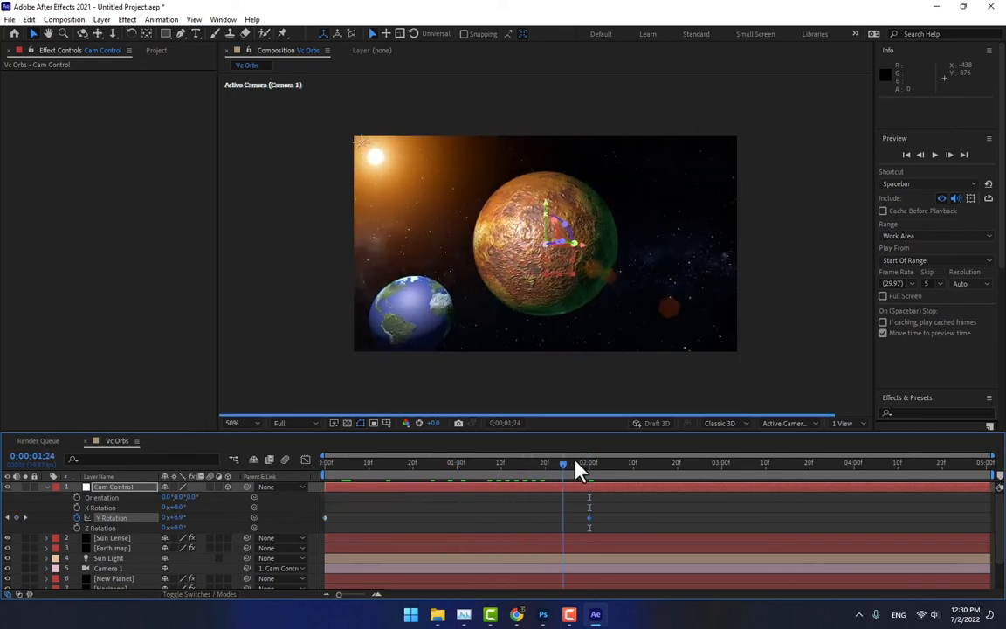
{"action": "left_click_drag", "start_coordinate": [575, 460], "coordinate": [591, 456]}
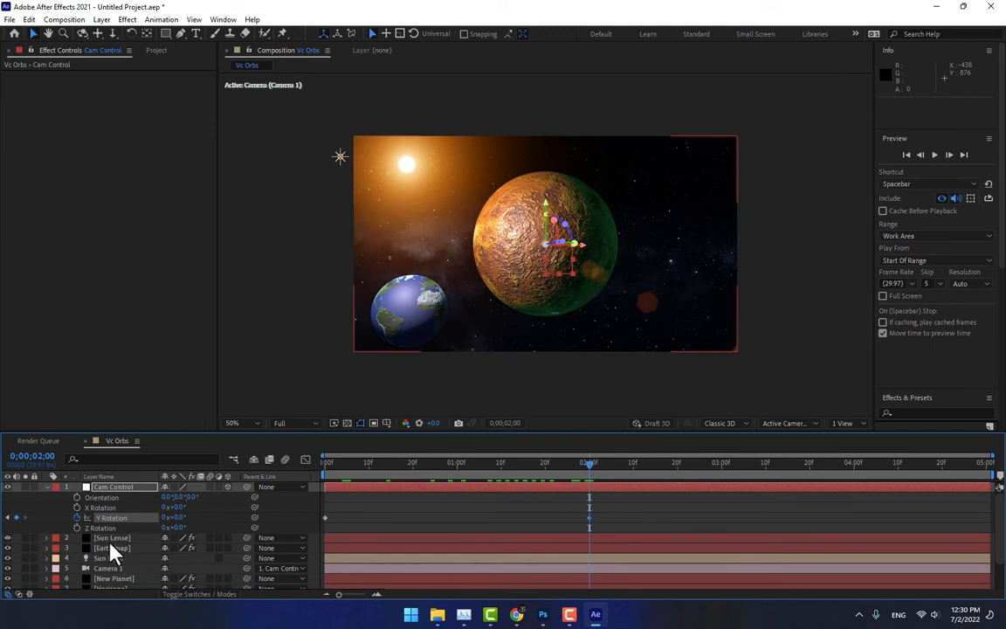
Step: Try to animate New Planet's Z position from -1130 at the first frame to 0 at 0;00;02;00
{"action": "left_click", "coordinate": [114, 578]}
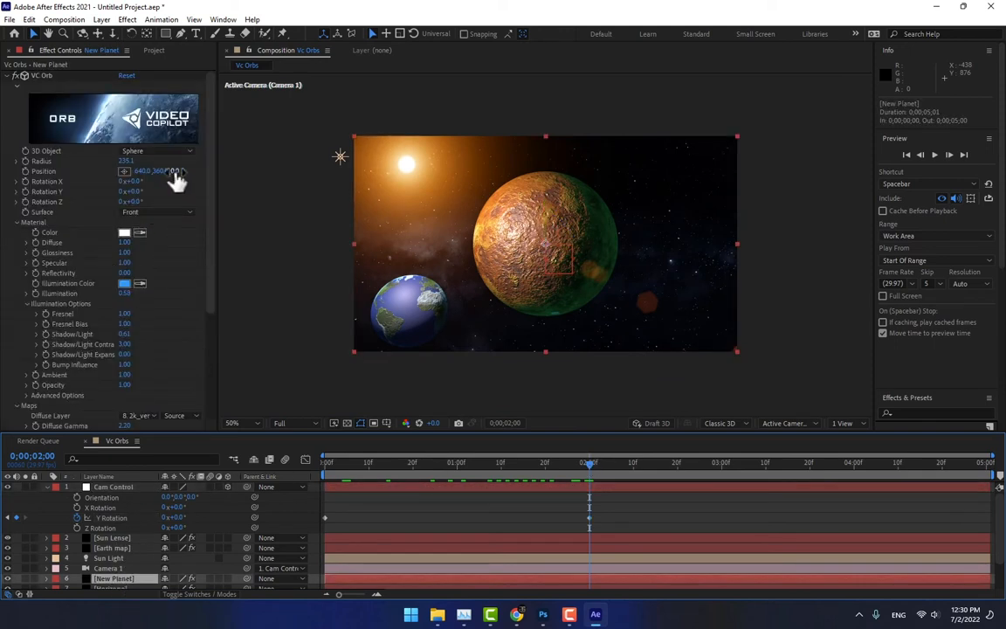
{"action": "left_click_drag", "start_coordinate": [175, 171], "coordinate": [125, 187]}
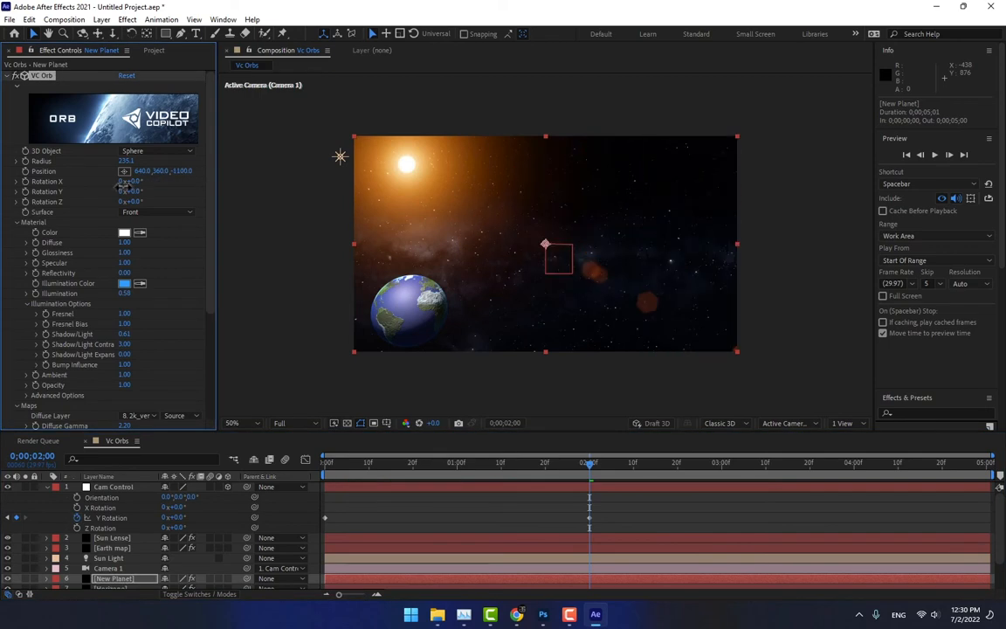
{"action": "left_click", "coordinate": [326, 465]}
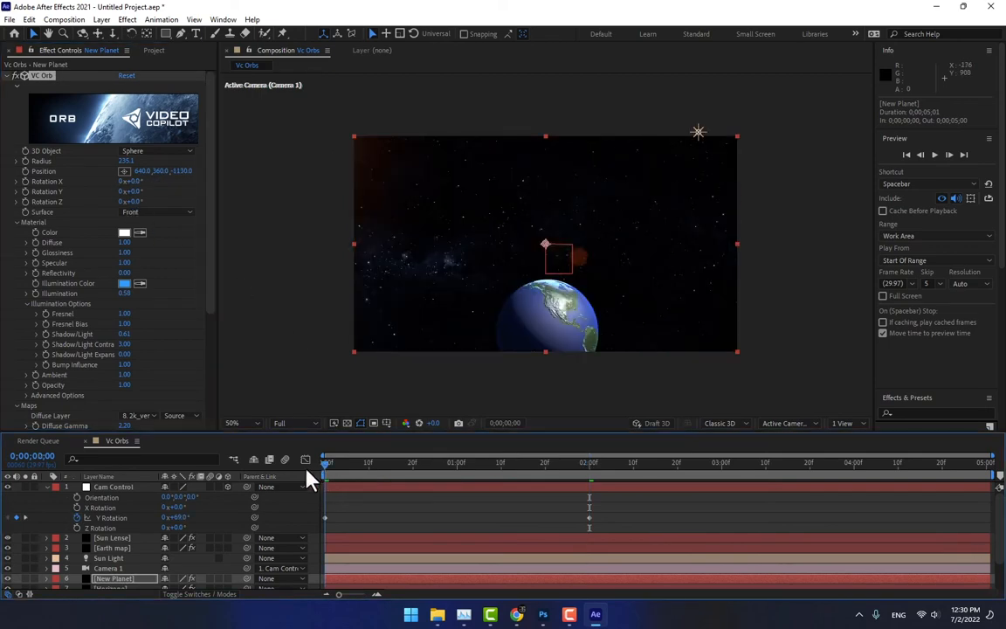
{"action": "left_click", "coordinate": [26, 171]}
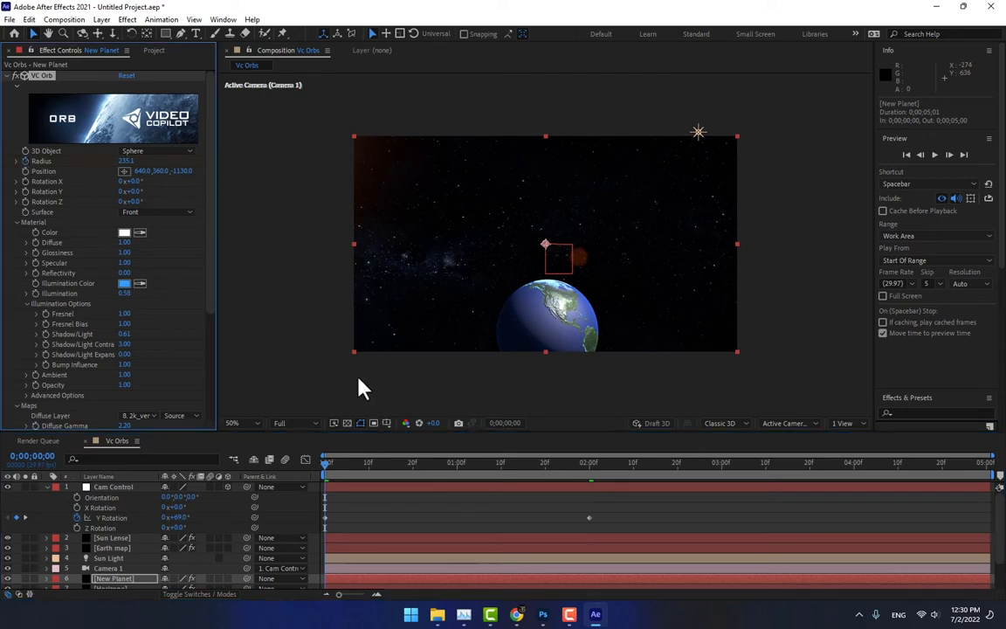
{"action": "left_click", "coordinate": [590, 463]}
{"action": "left_click", "coordinate": [181, 172]}
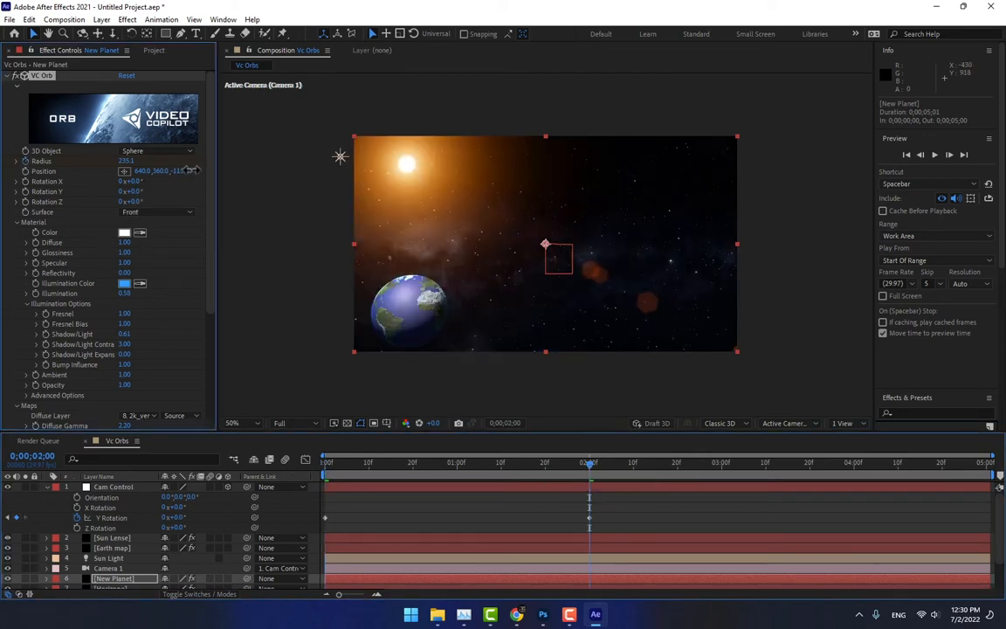
{"action": "key", "text": "Return"}
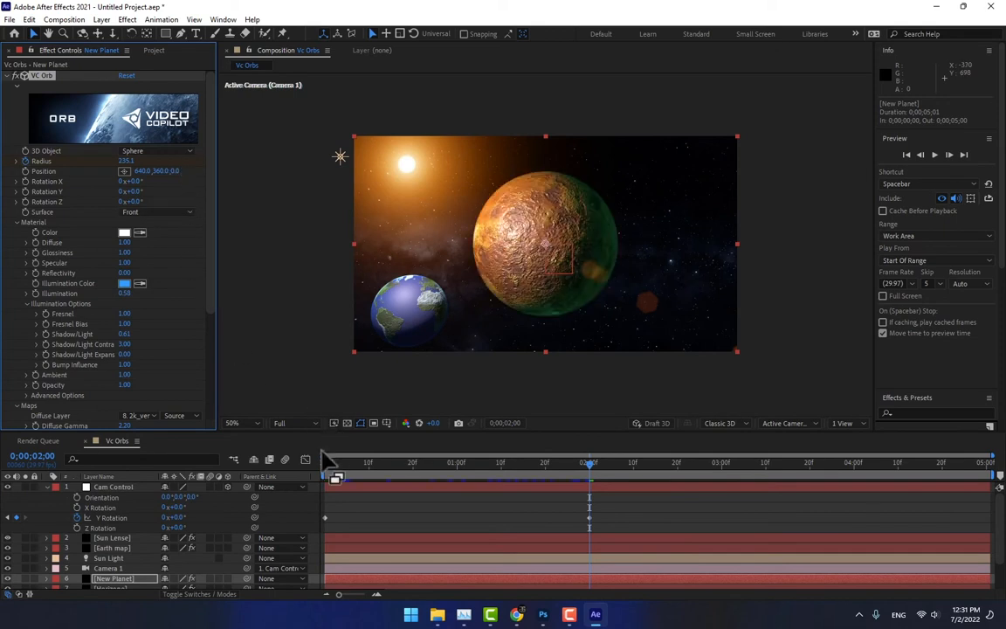
Step: Animate New Planet's Z position from -1755 at the first frame to 0 at 0;00;02;00 and preview the move
{"action": "mouse_move", "coordinate": [328, 464]}
{"action": "left_mouse_down"}
{"action": "mouse_move", "coordinate": [368, 463]}
{"action": "mouse_move", "coordinate": [309, 465]}
{"action": "left_mouse_up"}
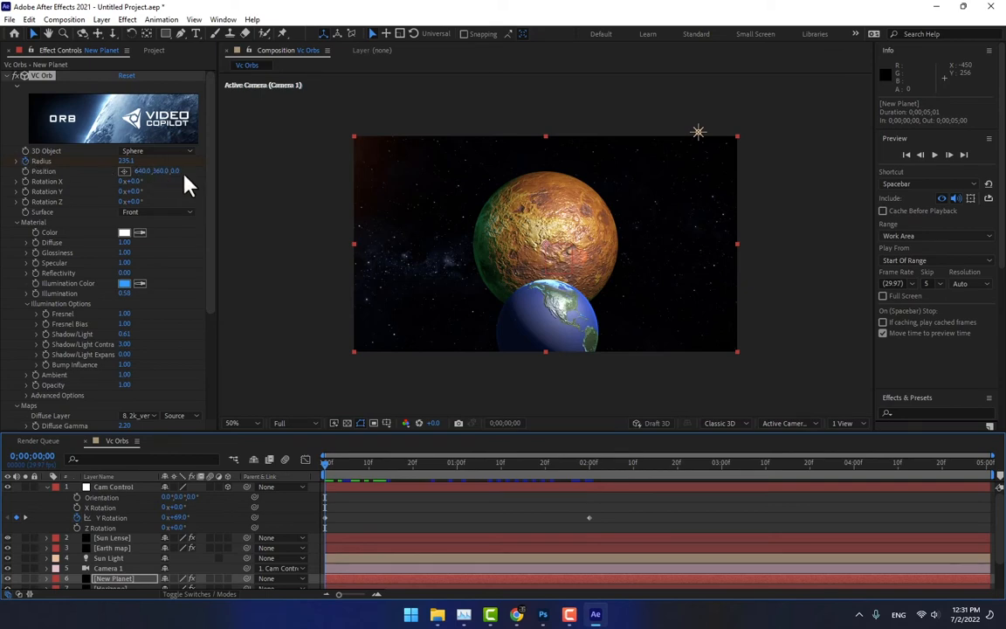
{"action": "left_click_drag", "start_coordinate": [178, 171], "coordinate": [108, 193]}
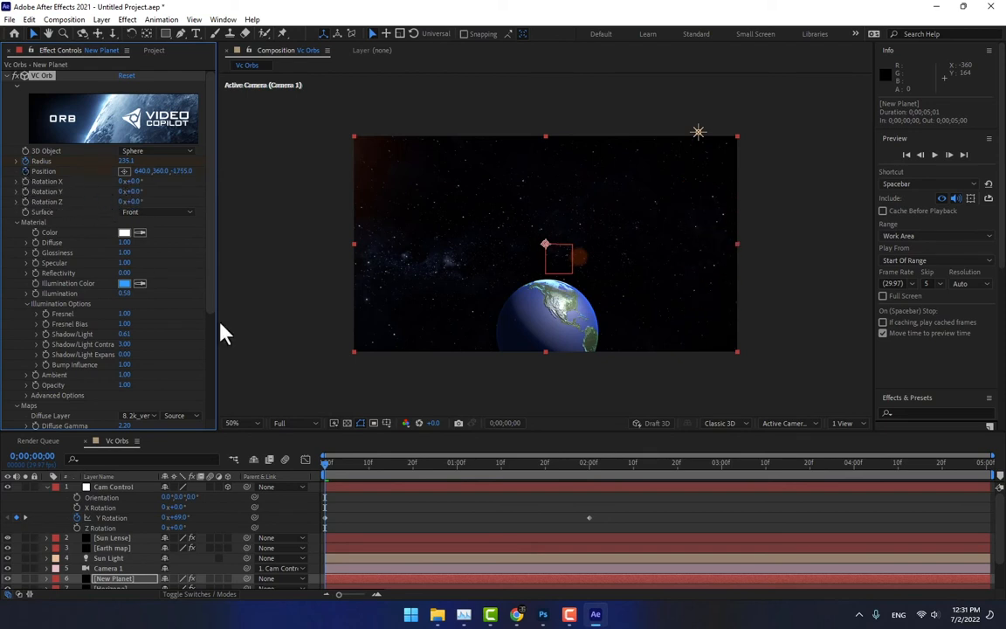
{"action": "left_click", "coordinate": [589, 463]}
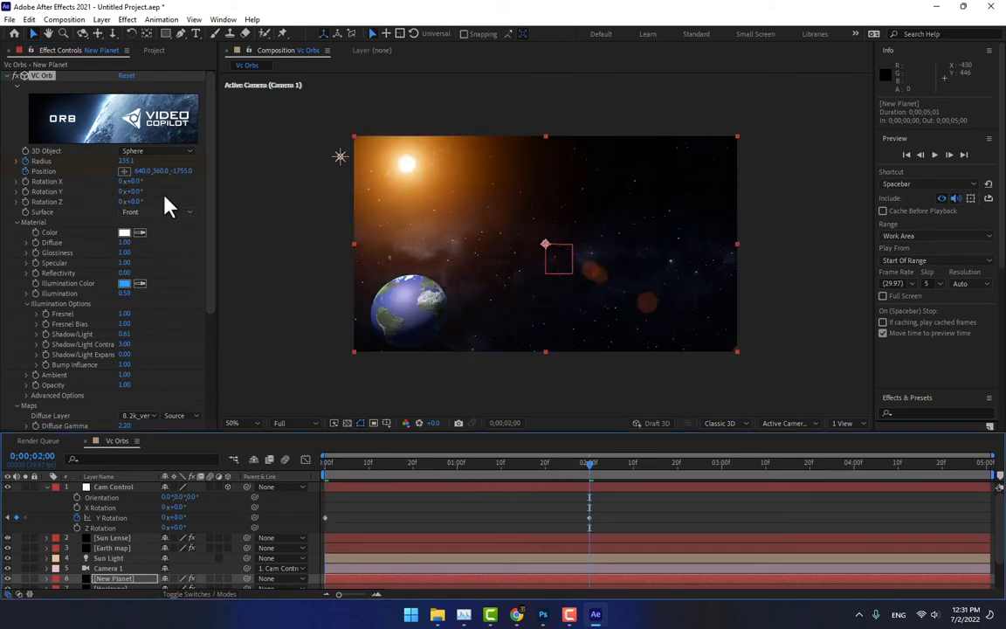
{"action": "left_click", "coordinate": [176, 171]}
{"action": "type", "text": "0"}
{"action": "key", "text": "Return"}
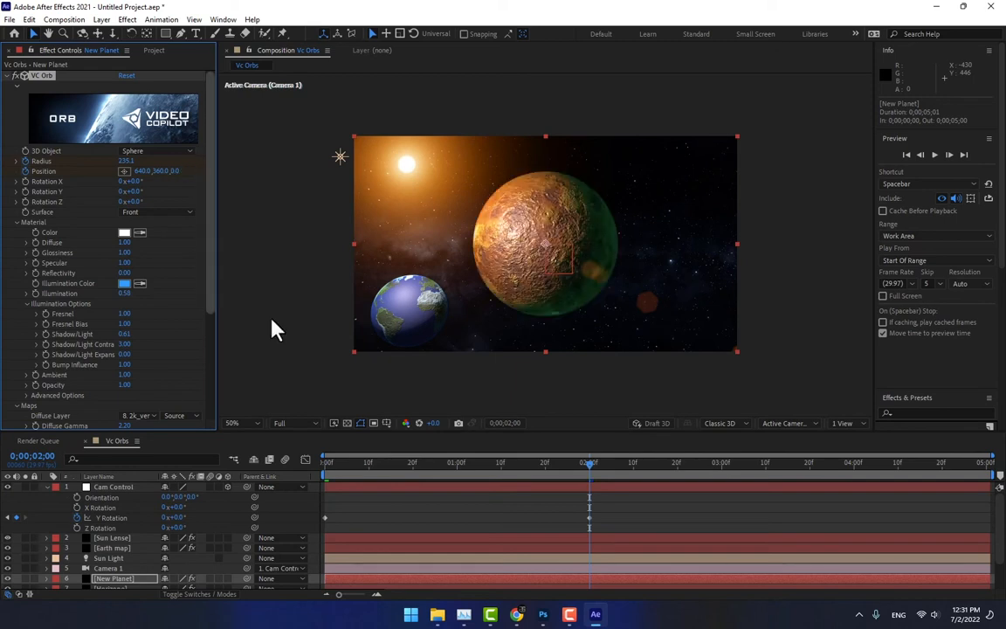
{"action": "left_click_drag", "start_coordinate": [330, 469], "coordinate": [286, 494]}
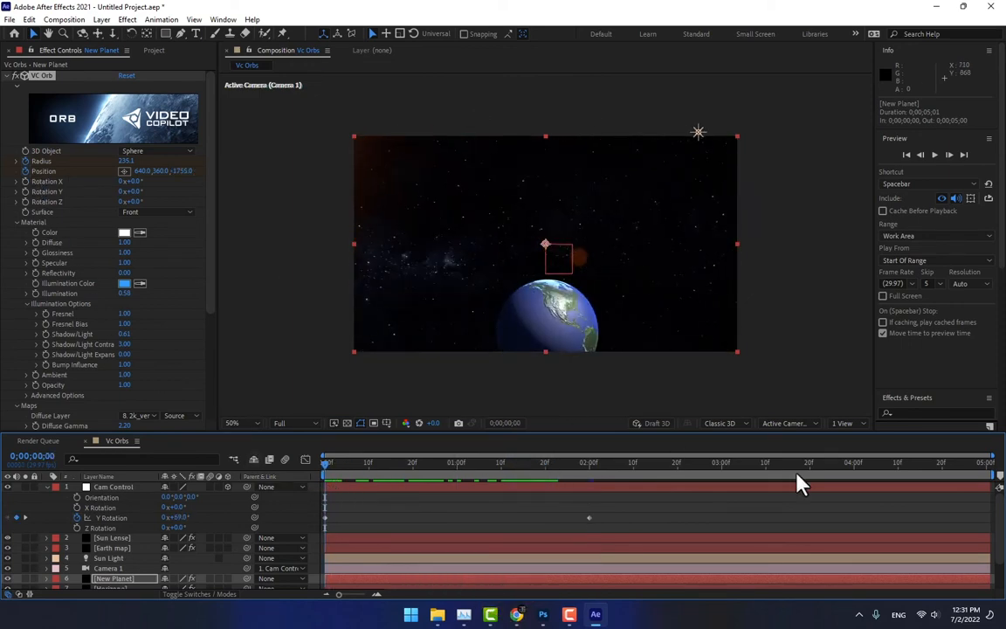
Step: Animate New Planet's Rotation Y from 0° at the first frame to one full revolution at 0;00;05;00
{"action": "left_click_drag", "start_coordinate": [844, 467], "coordinate": [992, 467]}
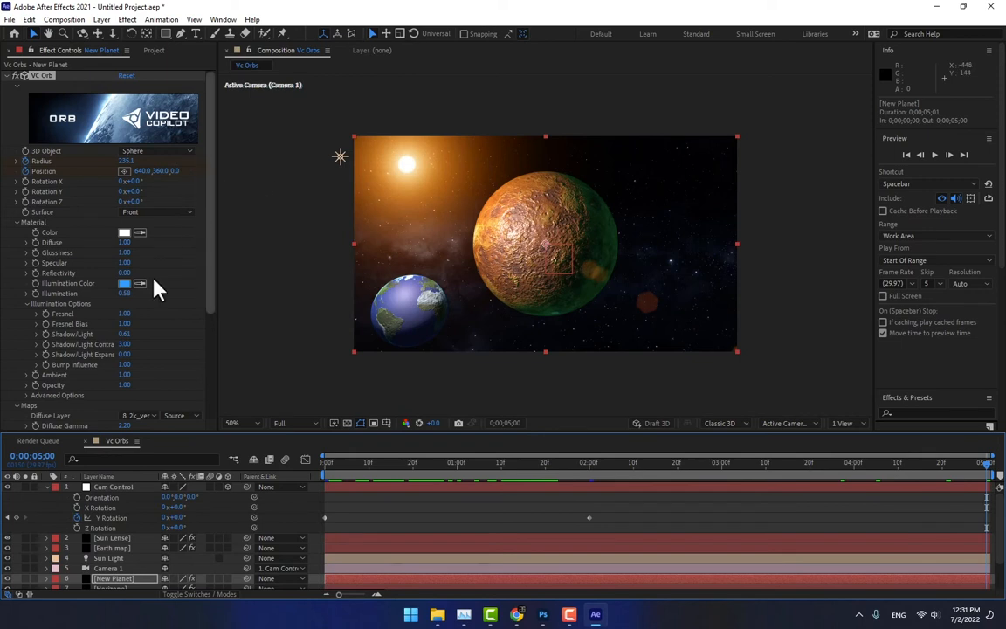
{"action": "left_click_drag", "start_coordinate": [348, 470], "coordinate": [236, 471]}
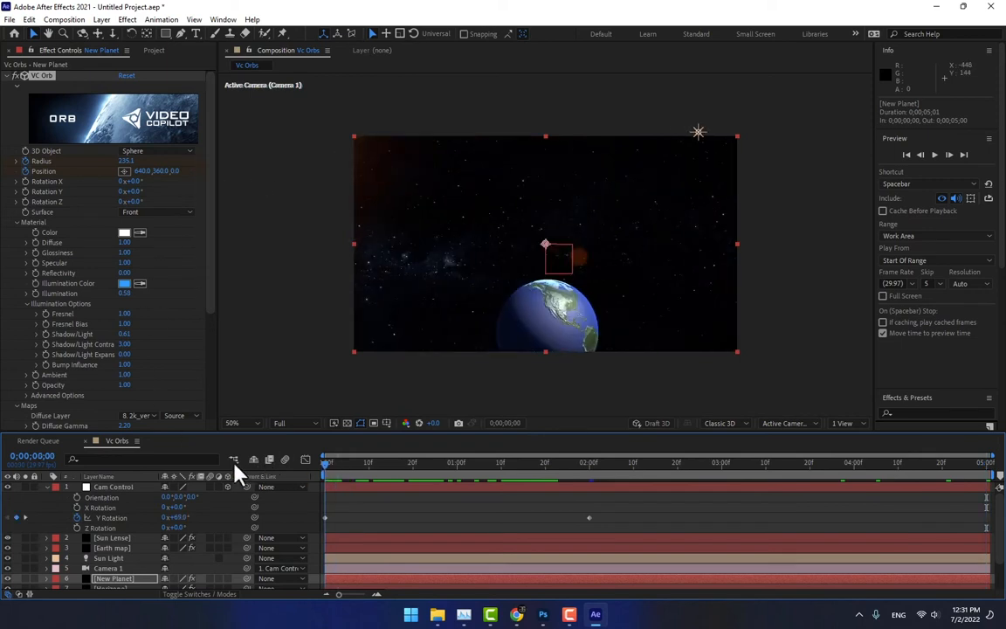
{"action": "left_click", "coordinate": [26, 192]}
{"action": "left_click_drag", "start_coordinate": [973, 467], "coordinate": [992, 466]}
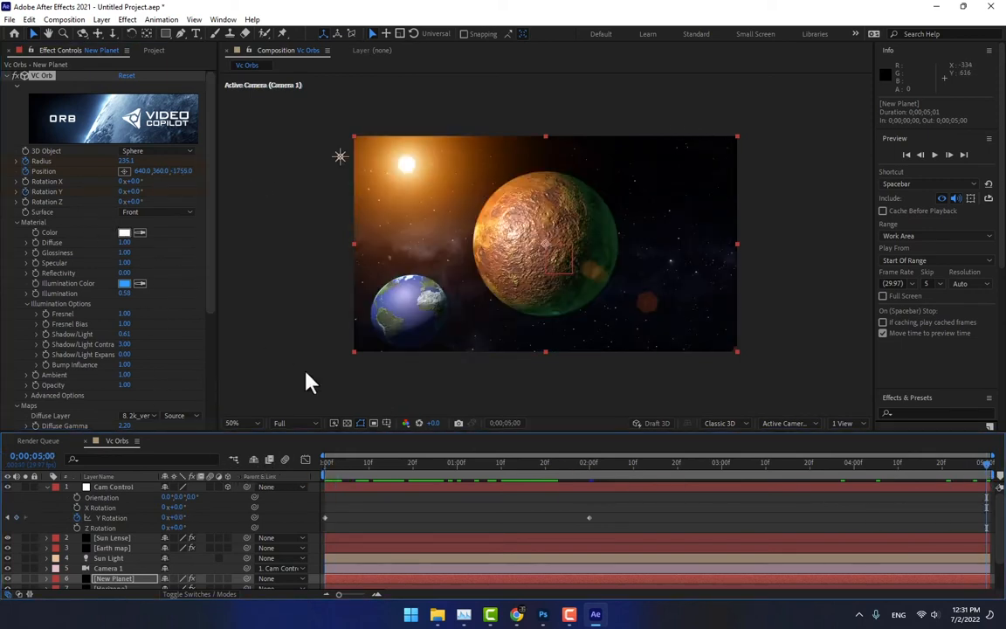
{"action": "left_click", "coordinate": [121, 192]}
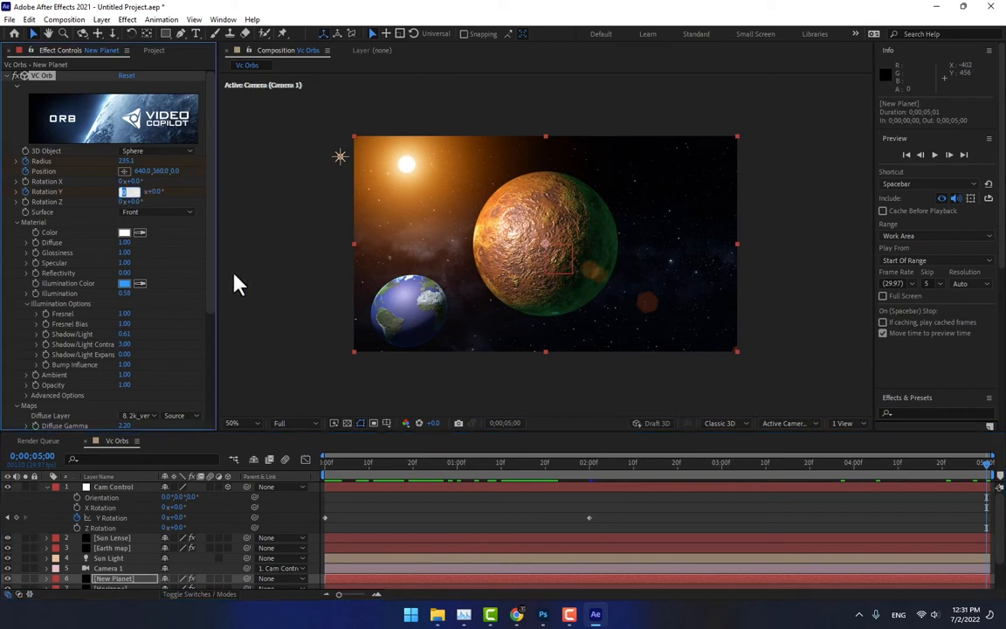
{"action": "type", "text": "1"}
{"action": "key", "text": "Return"}
Step: Enable Earth map's radius, position and rotation keyframing at the first frame, and animate its Z position from 898 there to 0 at 0;00;02;00
{"action": "left_click_drag", "start_coordinate": [340, 467], "coordinate": [326, 498]}
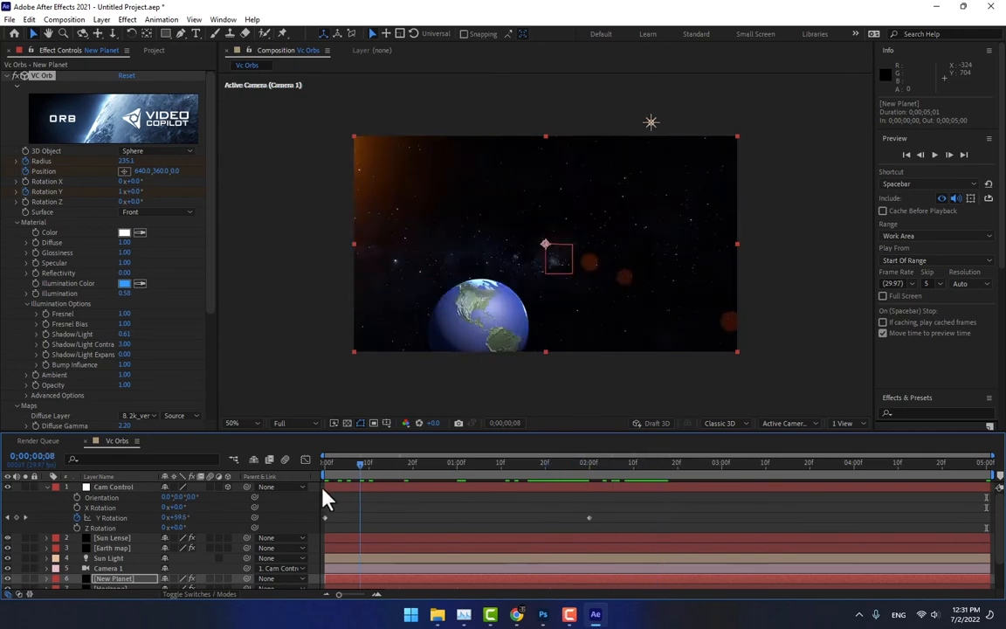
{"action": "left_click", "coordinate": [110, 547]}
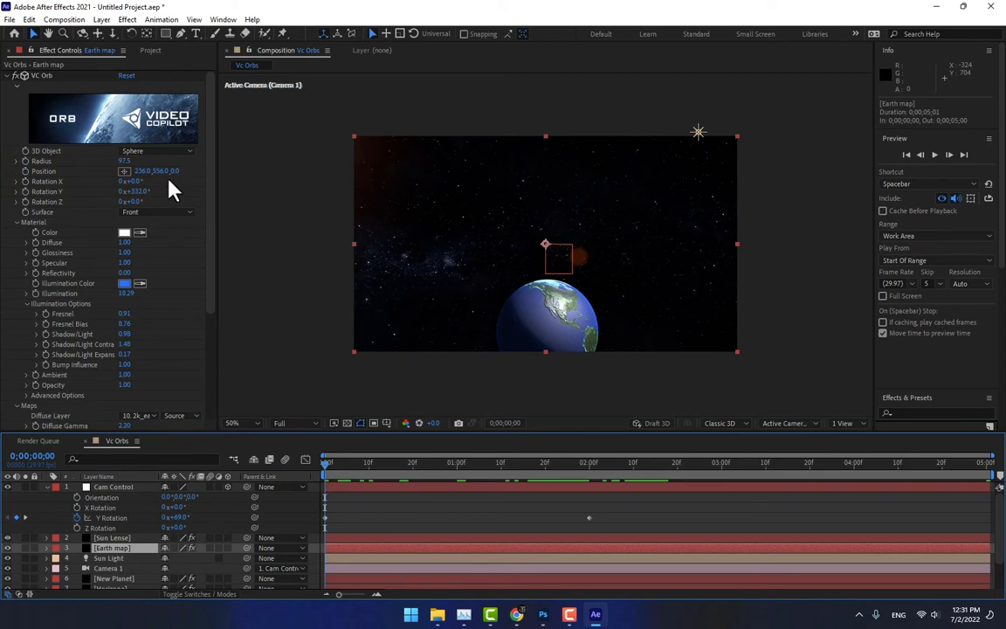
{"action": "left_click_drag", "start_coordinate": [174, 171], "coordinate": [240, 185]}
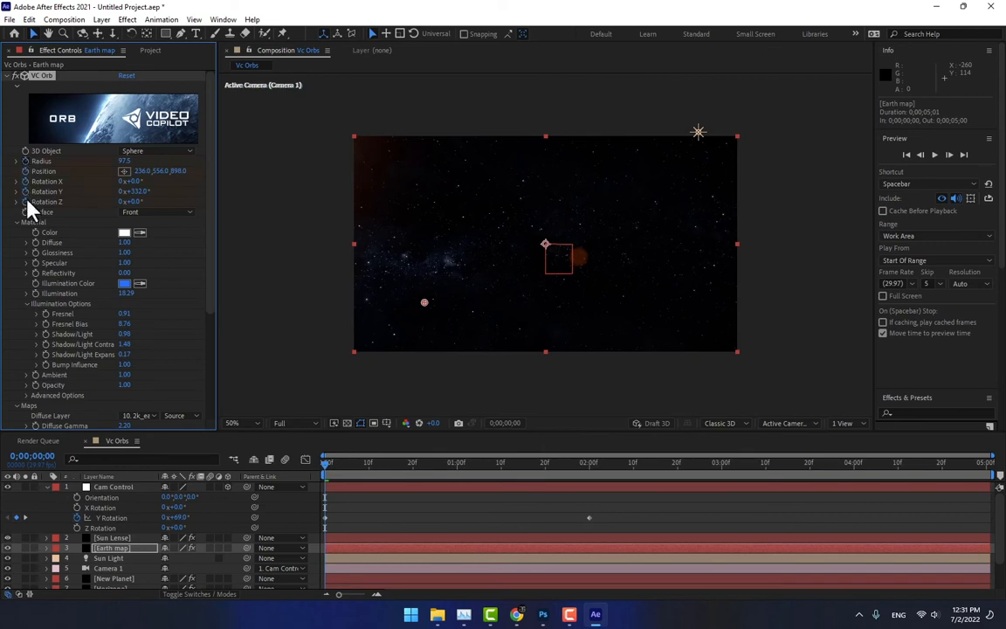
{"action": "left_click", "coordinate": [590, 467]}
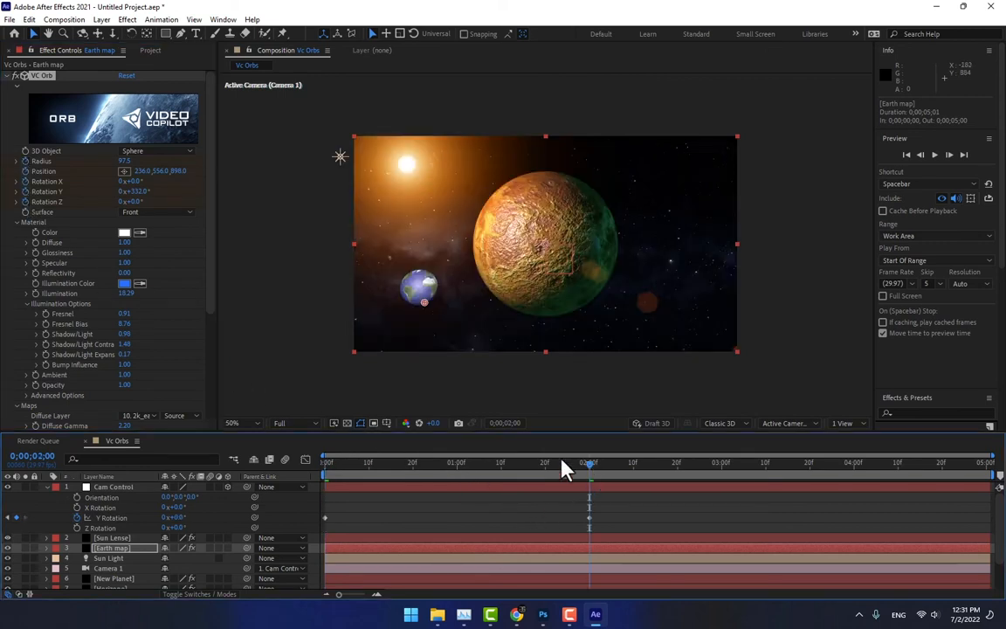
{"action": "left_click", "coordinate": [174, 171]}
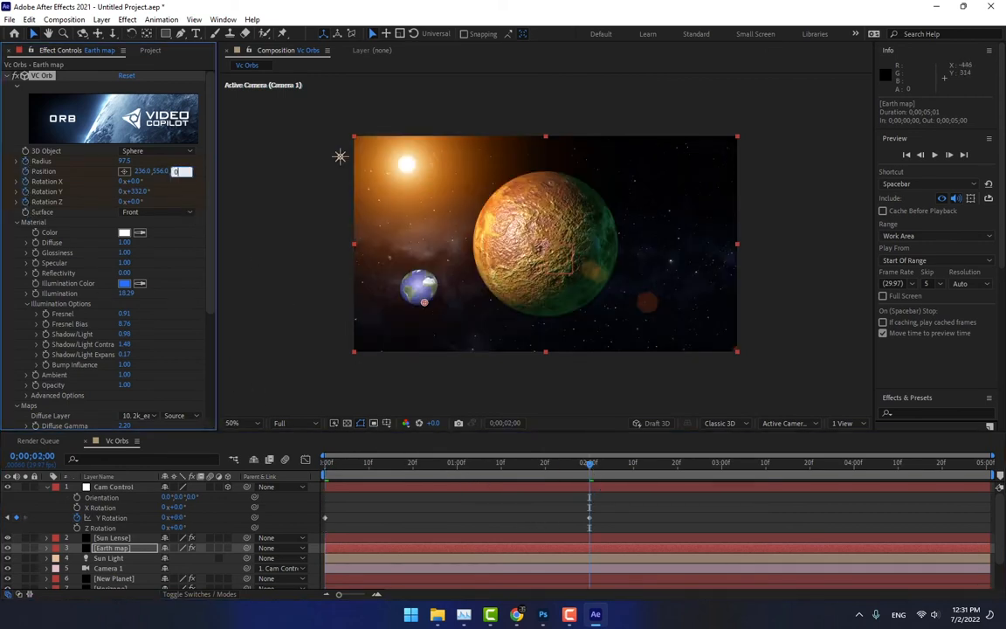
{"action": "type", "text": "0"}
{"action": "key", "text": "Return"}
Step: Shift Cam Control's ending Y Rotation keyframe to 0;00;02;15 and preview the animation
{"action": "left_click_drag", "start_coordinate": [591, 518], "coordinate": [657, 524]}
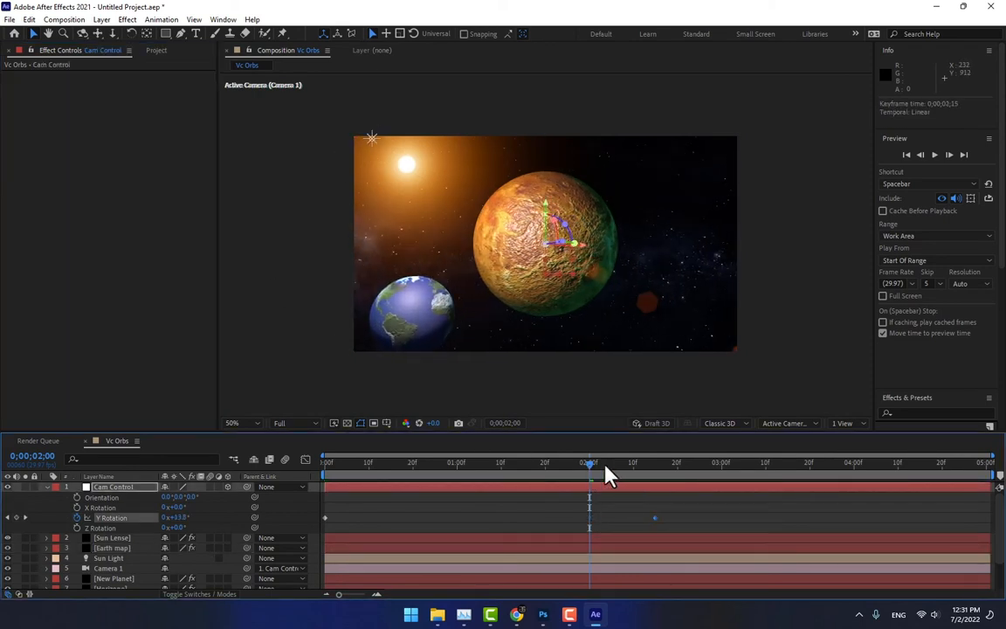
{"action": "key", "text": "space"}
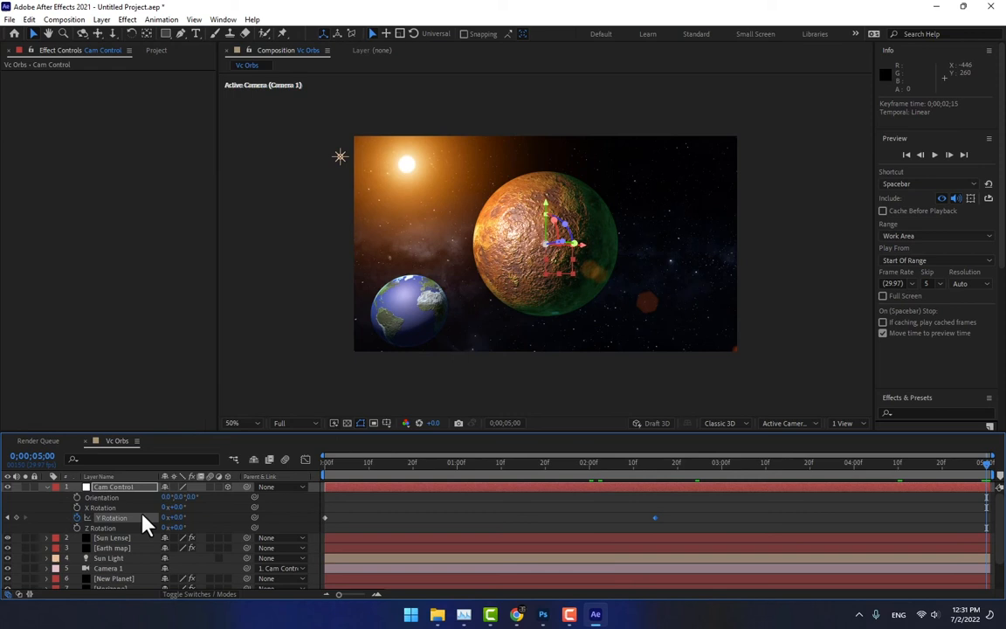
Step: Try to animate Earth map's Rotation Y to two revolutions plus 332° at 0;00;05;00 and preview the spin
{"action": "left_click", "coordinate": [116, 548]}
{"action": "left_click", "coordinate": [123, 191]}
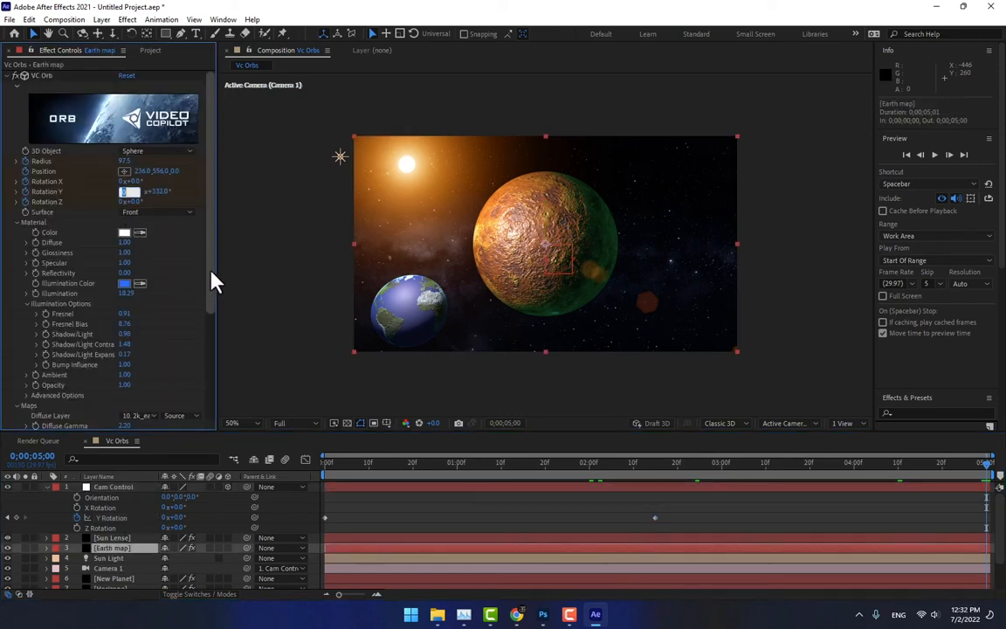
{"action": "type", "text": "2"}
{"action": "key", "text": "Return"}
{"action": "left_click", "coordinate": [434, 514]}
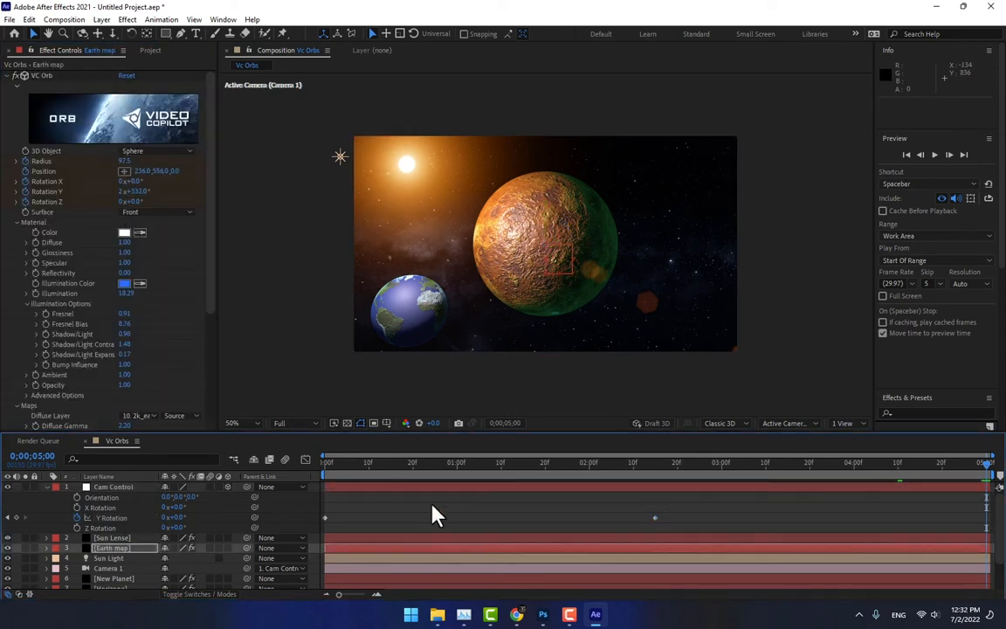
{"action": "left_click_drag", "start_coordinate": [334, 472], "coordinate": [248, 506]}
Step: Remove Earth map's Rotation Y keyframes, set Rotation Y to 55° and preview the scene
{"action": "left_click", "coordinate": [25, 192]}
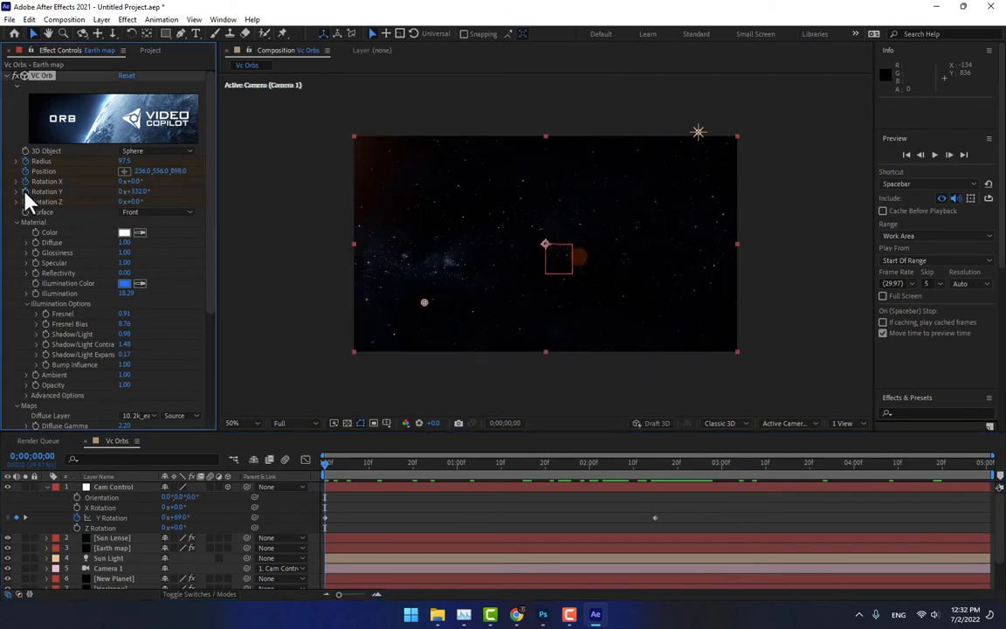
{"action": "left_click_drag", "start_coordinate": [930, 464], "coordinate": [988, 464]}
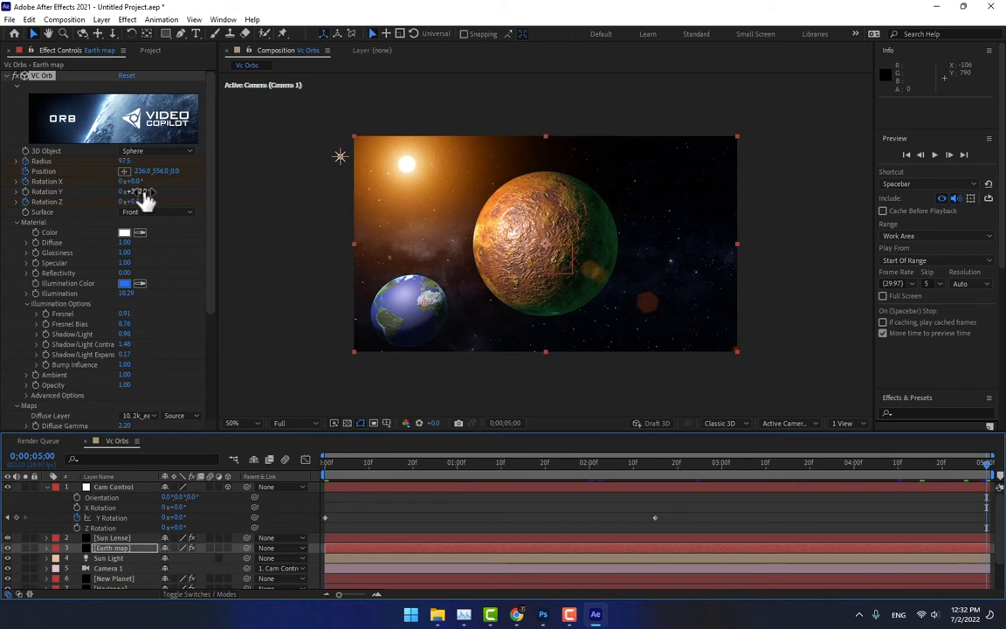
{"action": "left_click_drag", "start_coordinate": [146, 200], "coordinate": [7, 225]}
{"action": "left_click", "coordinate": [448, 528]}
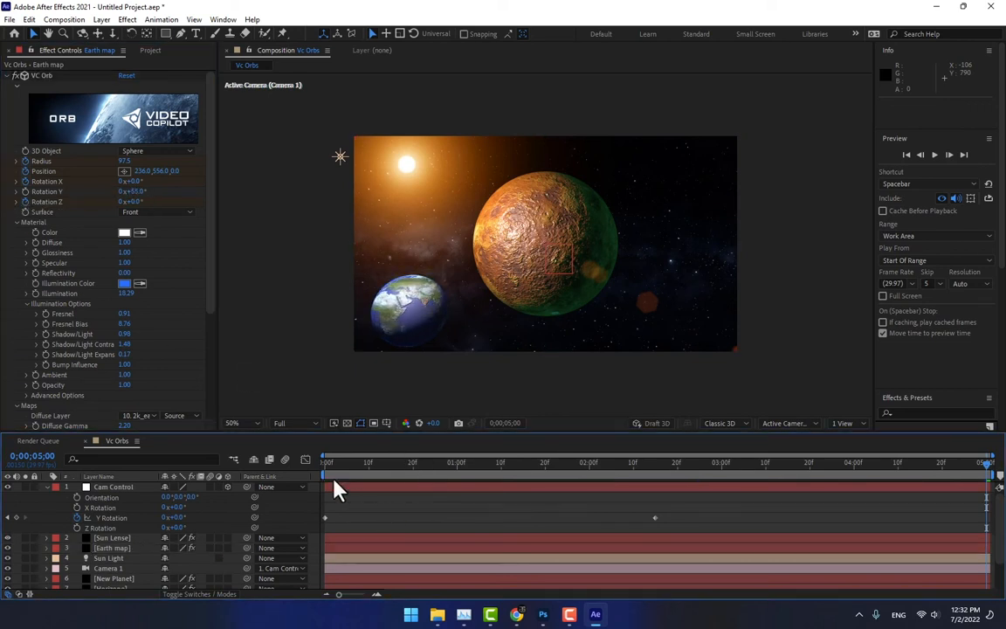
{"action": "left_click_drag", "start_coordinate": [321, 464], "coordinate": [742, 482]}
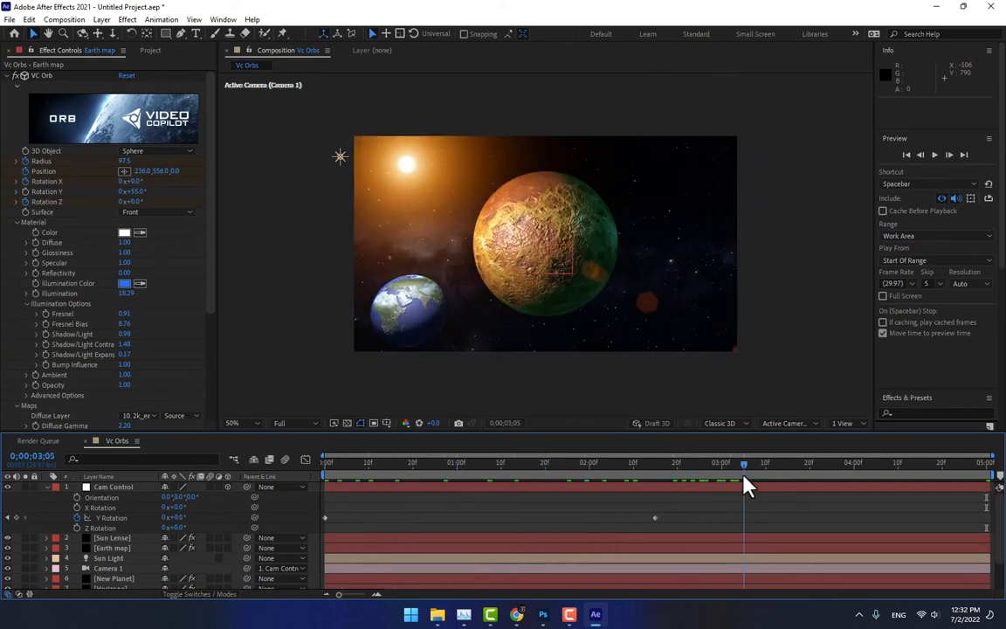
Step: Animate Earth map's Rotation Y from 55° at the first frame to a negative angle at 0;00;05;00 and preview the spin
{"action": "key", "text": "Home"}
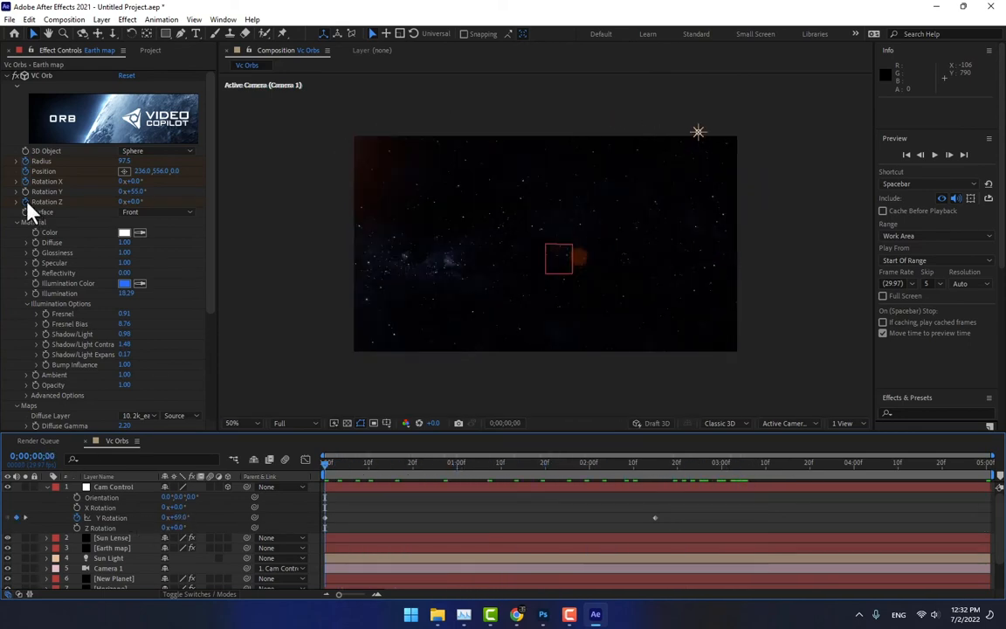
{"action": "left_click_drag", "start_coordinate": [27, 202], "coordinate": [25, 191]}
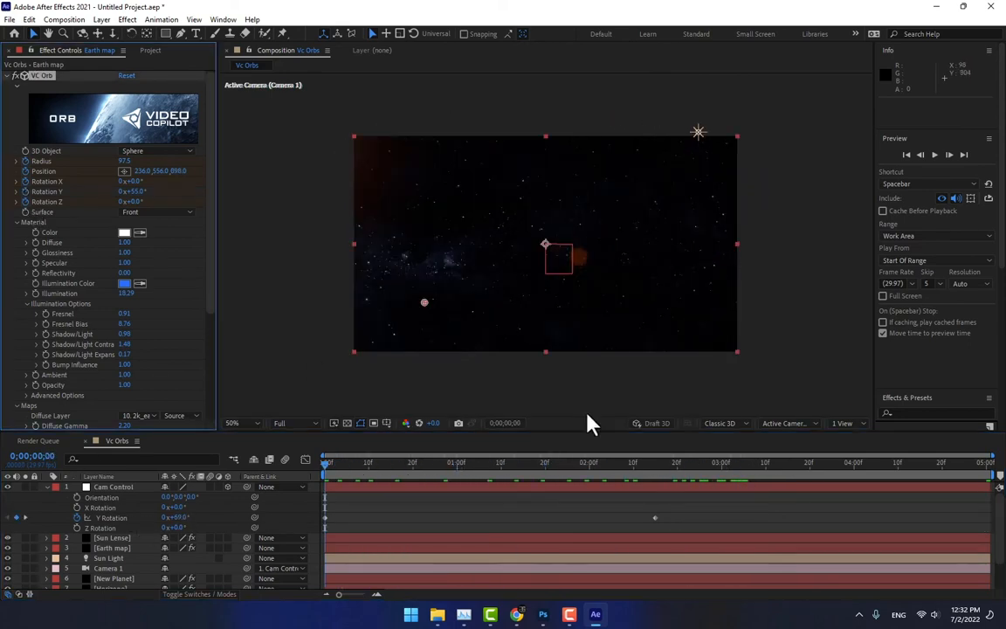
{"action": "left_click_drag", "start_coordinate": [967, 464], "coordinate": [988, 465]}
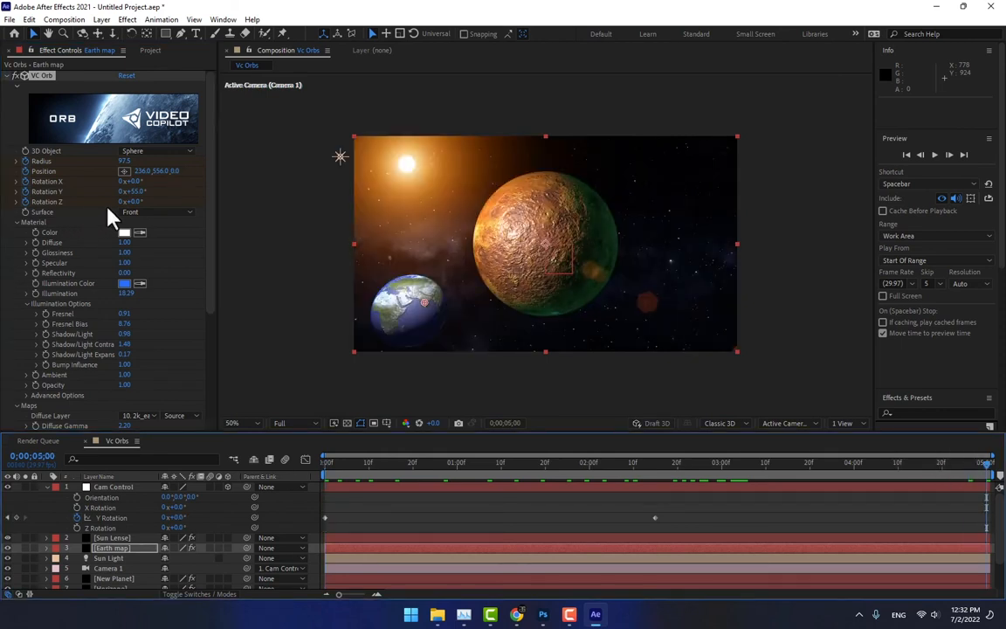
{"action": "left_click_drag", "start_coordinate": [133, 193], "coordinate": [36, 212]}
{"action": "left_click_drag", "start_coordinate": [377, 472], "coordinate": [857, 461]}
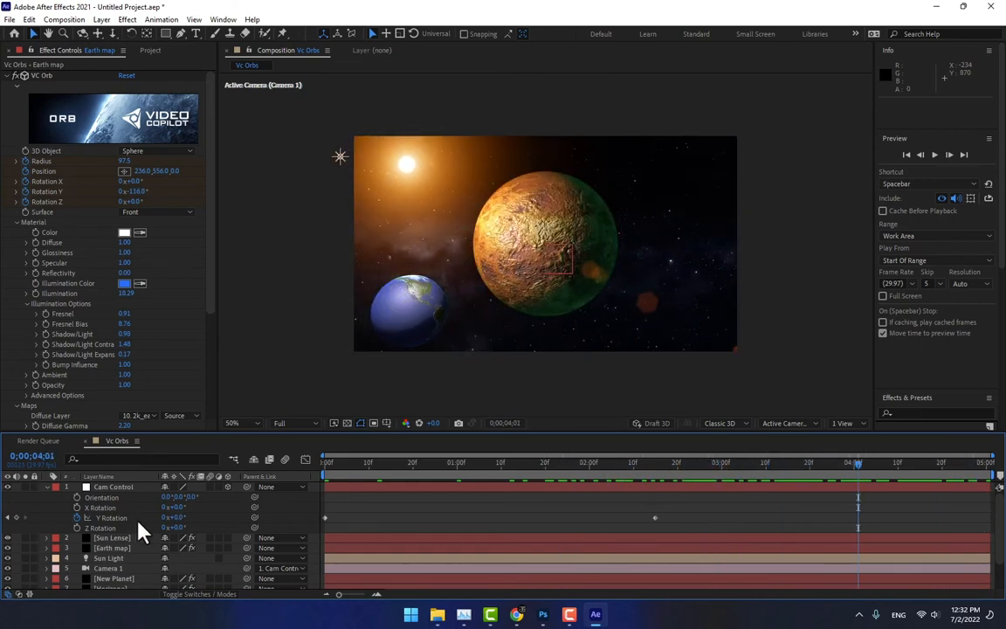
Step: Enable motion blur for all layers in the Vc Orbs composition
{"action": "key", "text": "ctrl+a"}
{"action": "left_click", "coordinate": [209, 489]}
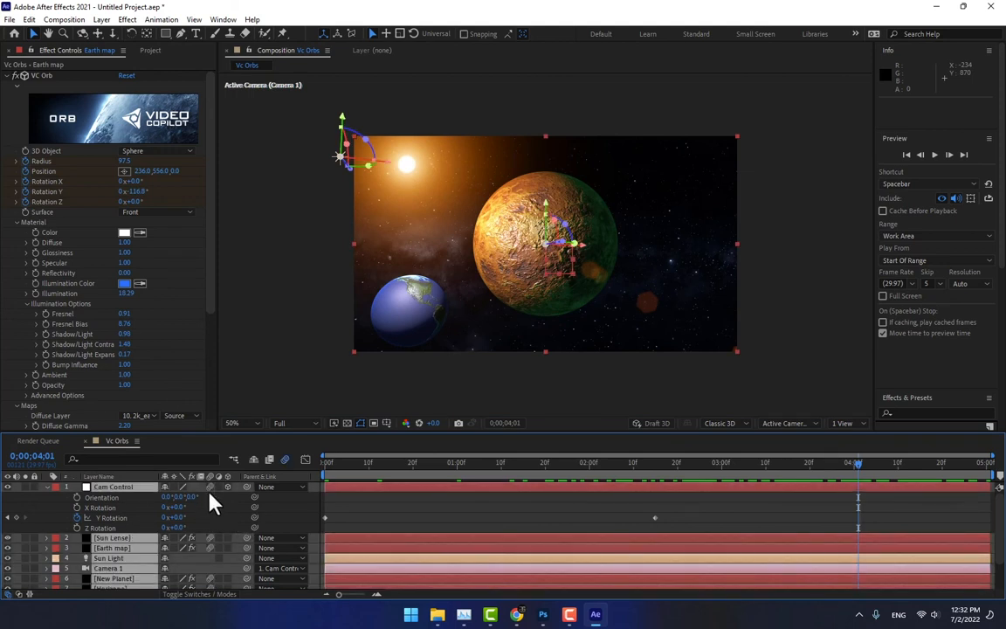
{"action": "left_click", "coordinate": [306, 519]}
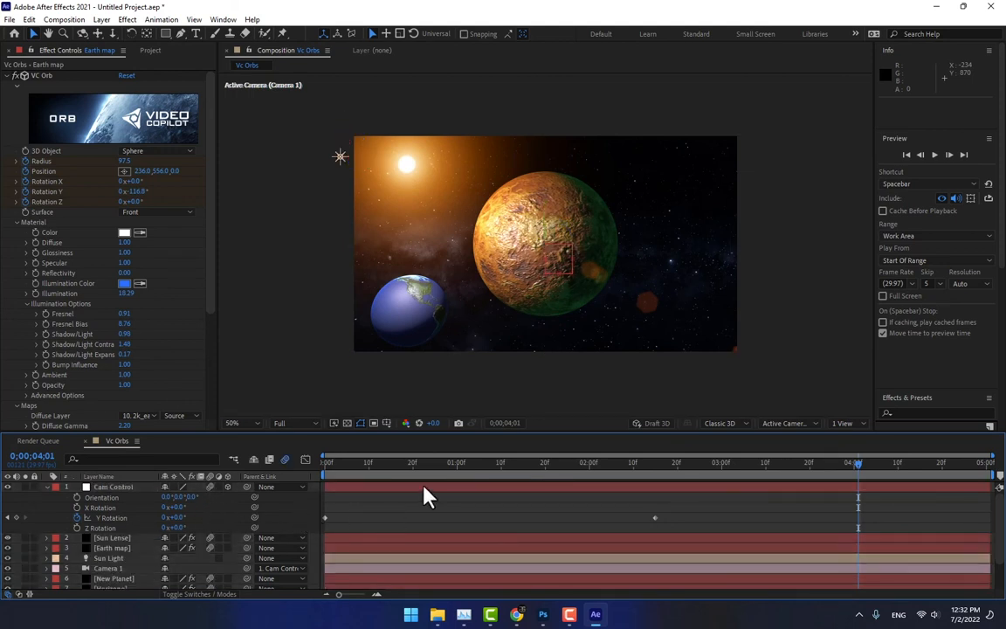
Step: Reduce Earth map's Radius to 93.2 at 0;00;04;01
{"action": "left_click", "coordinate": [122, 548]}
{"action": "left_click_drag", "start_coordinate": [125, 161], "coordinate": [114, 168]}
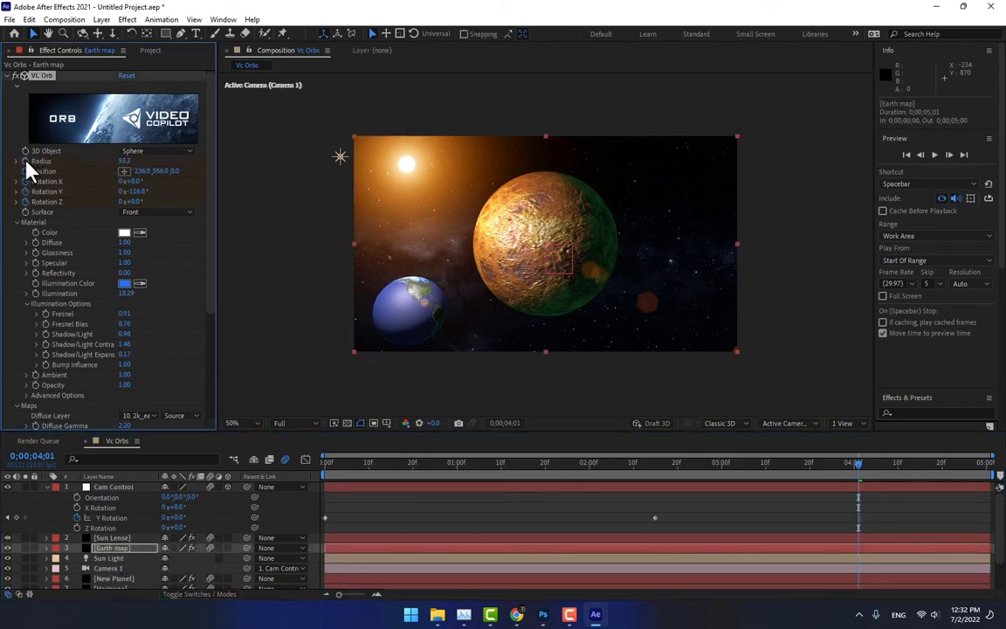
Step: Turn off Earth map's Radius animation with Radius at 59.3, and move the planet to 276, 554 at 0;00;04;01
{"action": "left_click_drag", "start_coordinate": [124, 168], "coordinate": [45, 314]}
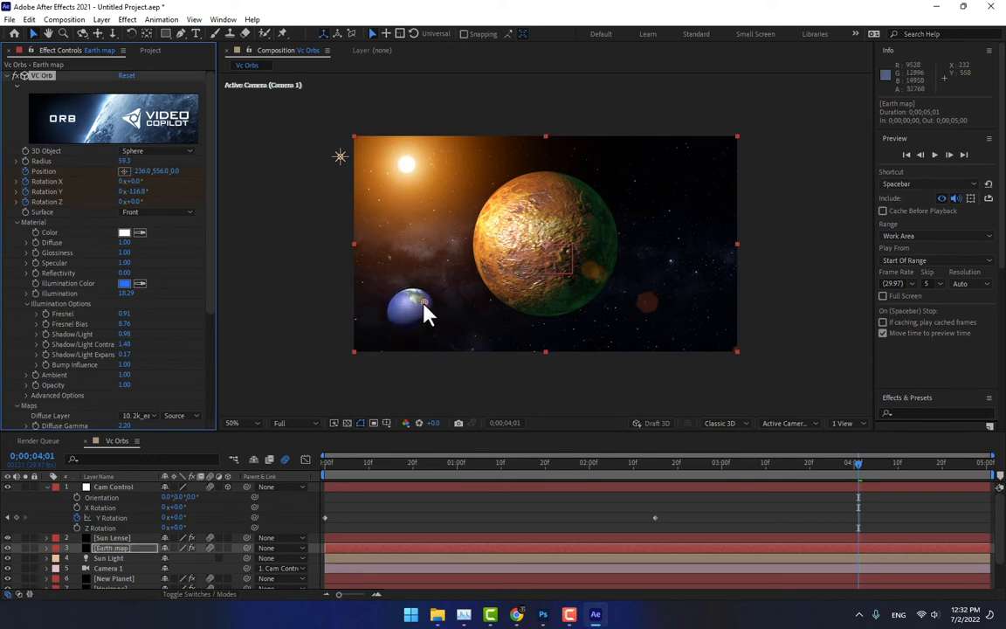
{"action": "mouse_move", "coordinate": [426, 315]}
{"action": "left_mouse_down"}
{"action": "mouse_move", "coordinate": [441, 301]}
{"action": "mouse_move", "coordinate": [440, 315]}
{"action": "left_mouse_up"}
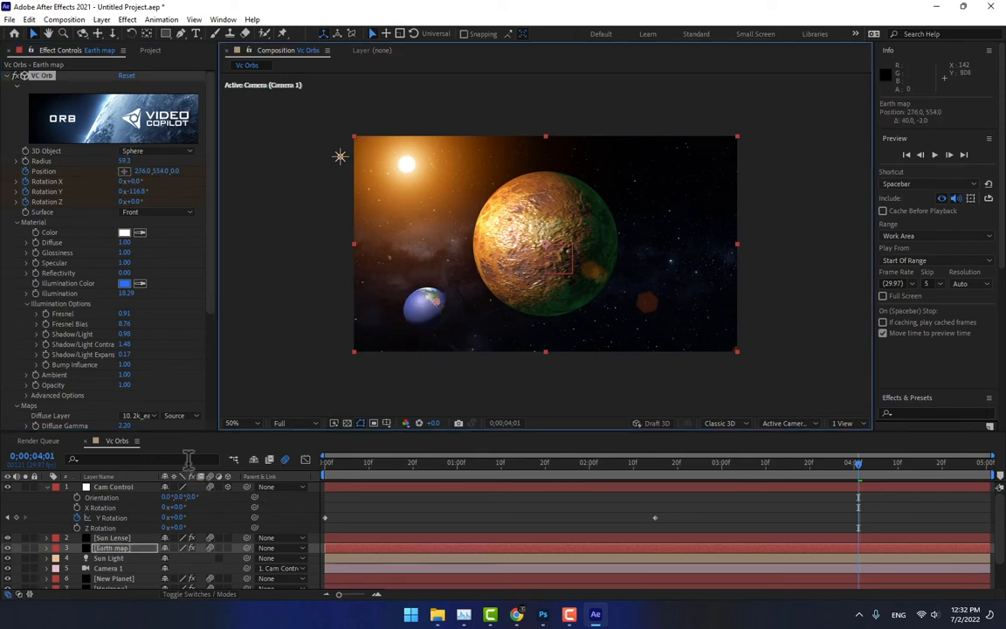
Step: On New Planet, set Fresnel Bias to 2.06 and Shadow/Light to 0.88, and adjust the Shadow/Light Contrast and Expansion
{"action": "left_click", "coordinate": [118, 579]}
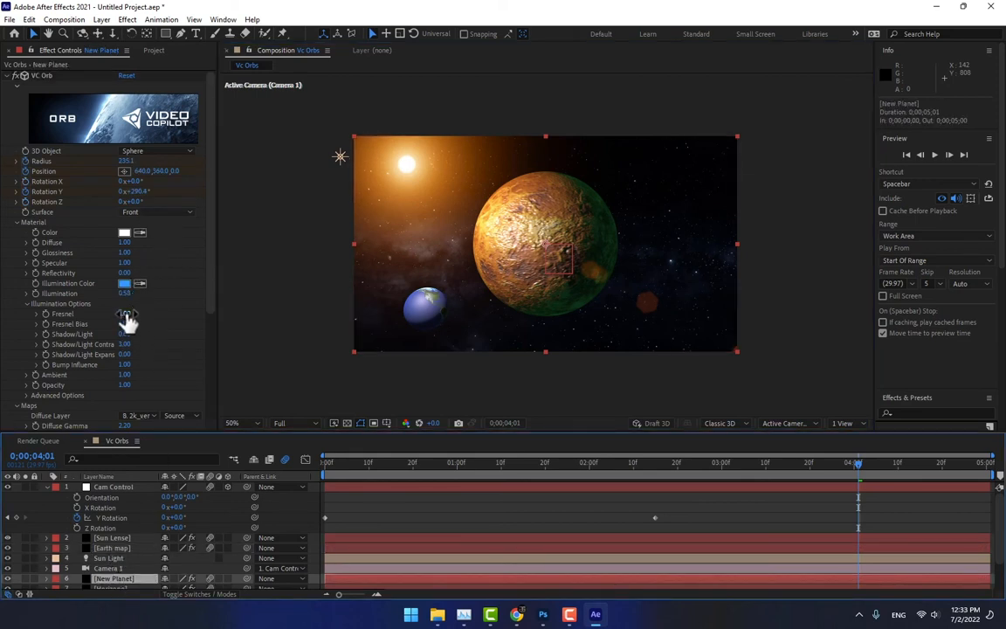
{"action": "left_click_drag", "start_coordinate": [127, 313], "coordinate": [164, 333]}
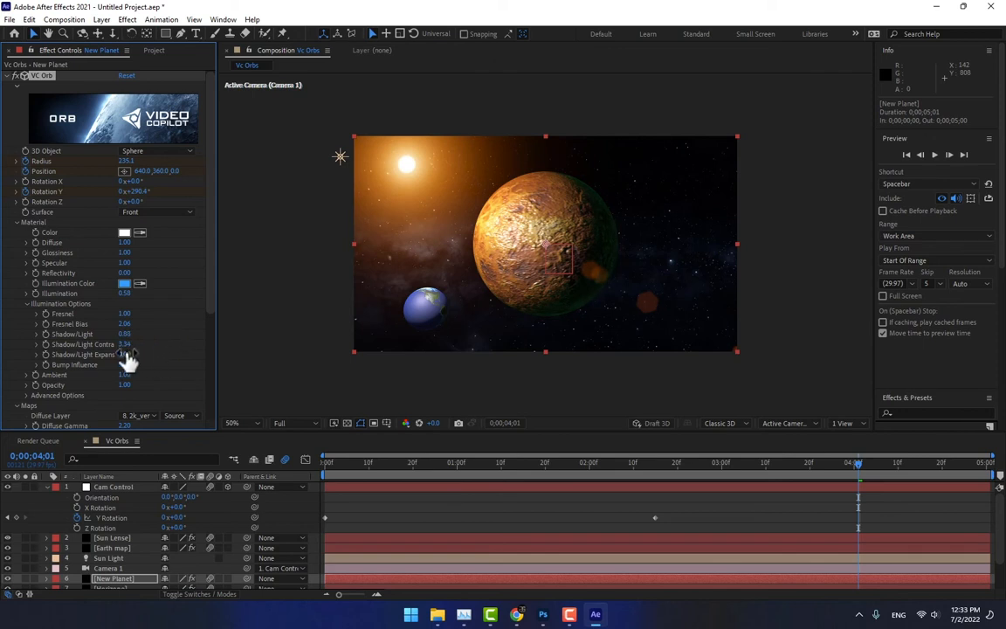
{"action": "left_click", "coordinate": [177, 354]}
{"action": "left_click_drag", "start_coordinate": [125, 356], "coordinate": [174, 353]}
Step: Move Sun Light farther outside the frame to the upper left and scrub through the animation to 0;00;04;10
{"action": "left_click", "coordinate": [340, 158]}
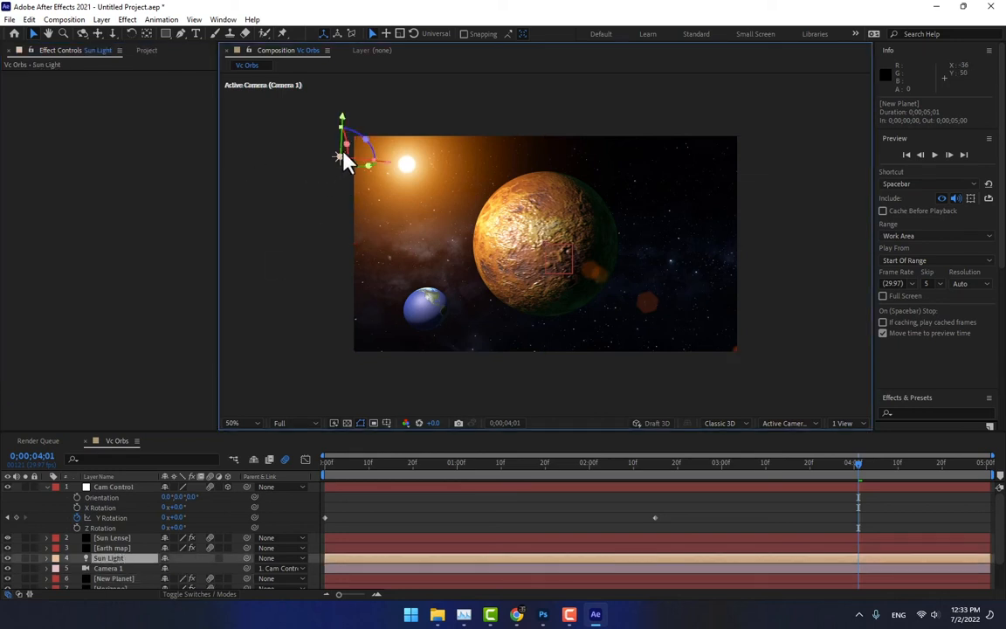
{"action": "left_click_drag", "start_coordinate": [357, 175], "coordinate": [378, 197]}
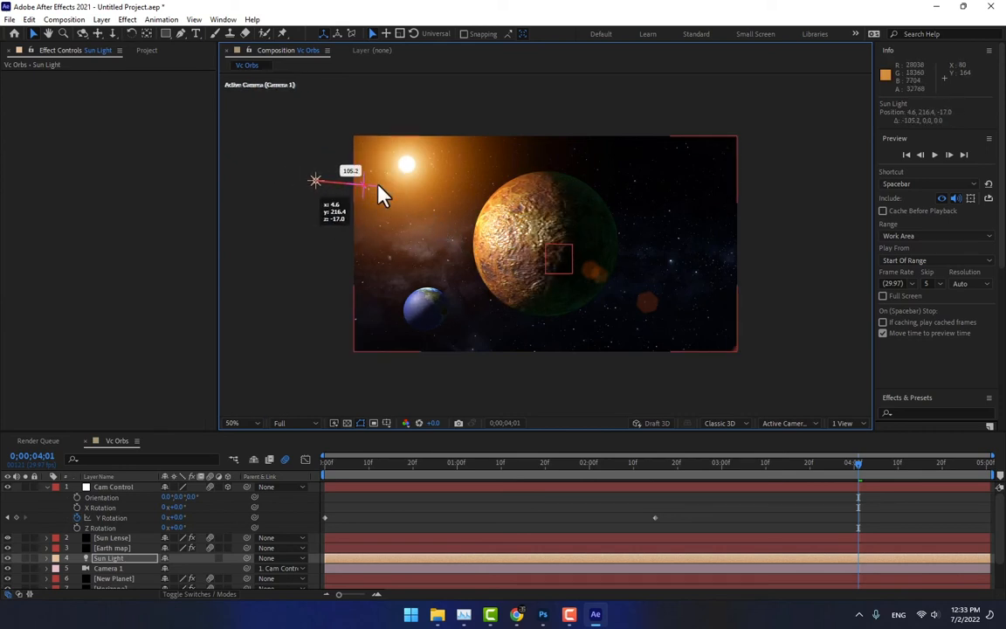
{"action": "left_click_drag", "start_coordinate": [316, 153], "coordinate": [335, 95]}
{"action": "left_click", "coordinate": [504, 514]}
{"action": "left_click_drag", "start_coordinate": [371, 479], "coordinate": [897, 463]}
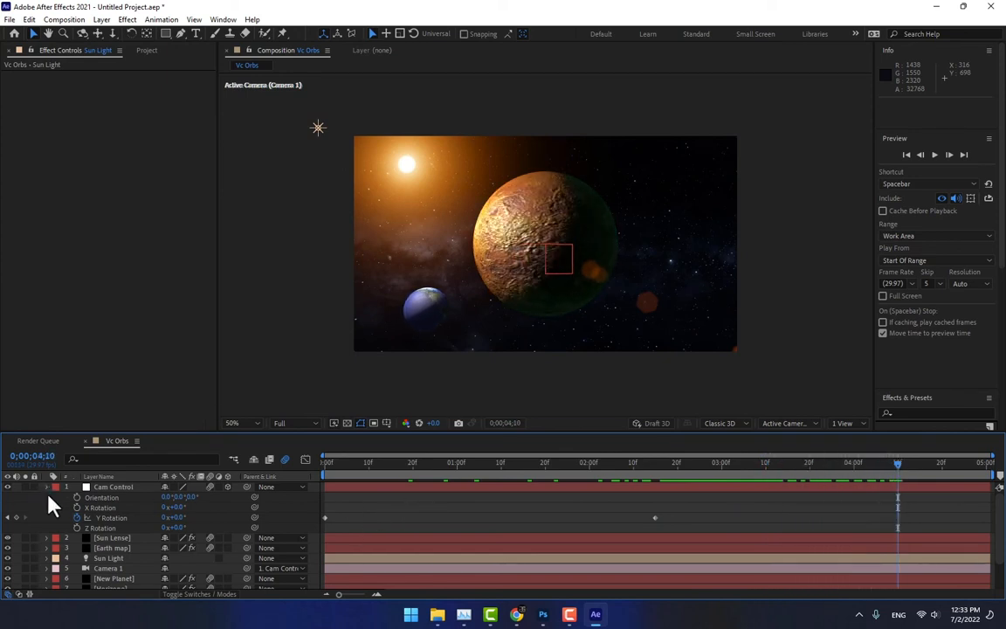
Step: Collapse Cam Control's properties and add a text layer reading "Huge Planet" over the large planet
{"action": "left_click", "coordinate": [48, 488]}
{"action": "right_click", "coordinate": [318, 514]}
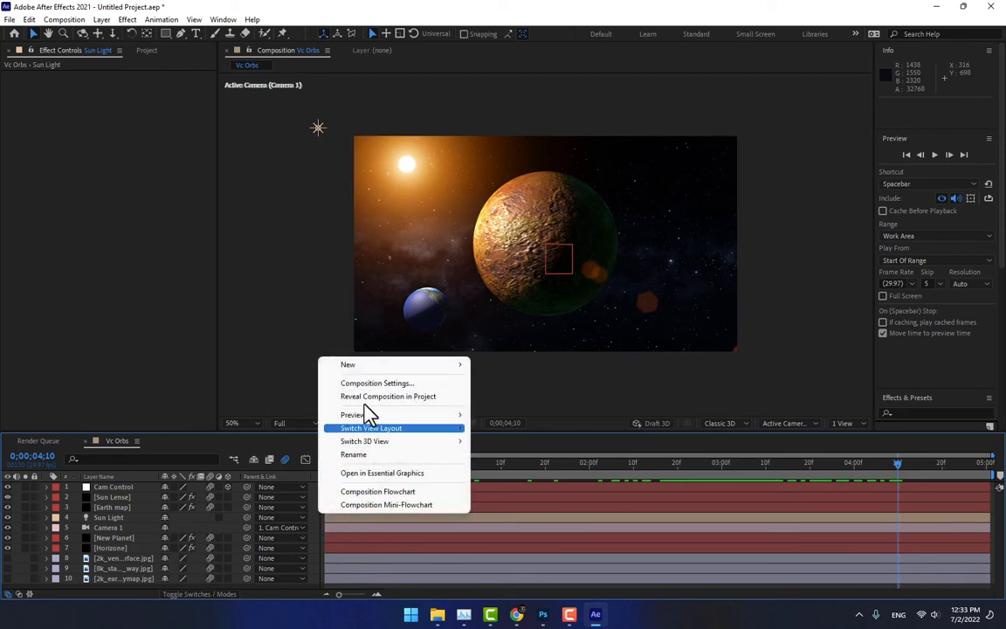
{"action": "left_click", "coordinate": [316, 535]}
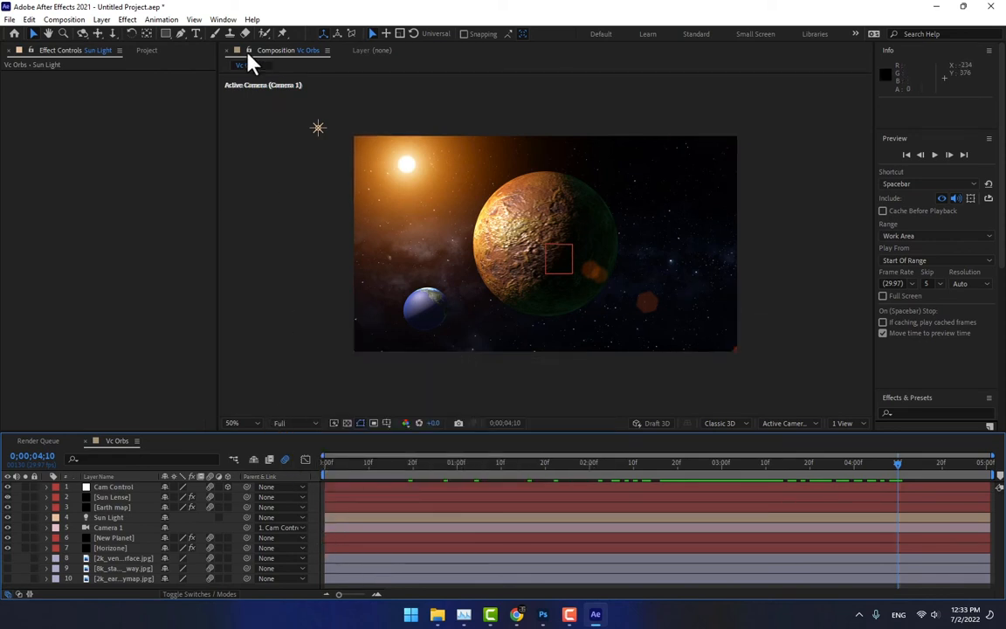
{"action": "left_click", "coordinate": [197, 34]}
{"action": "left_click", "coordinate": [595, 278]}
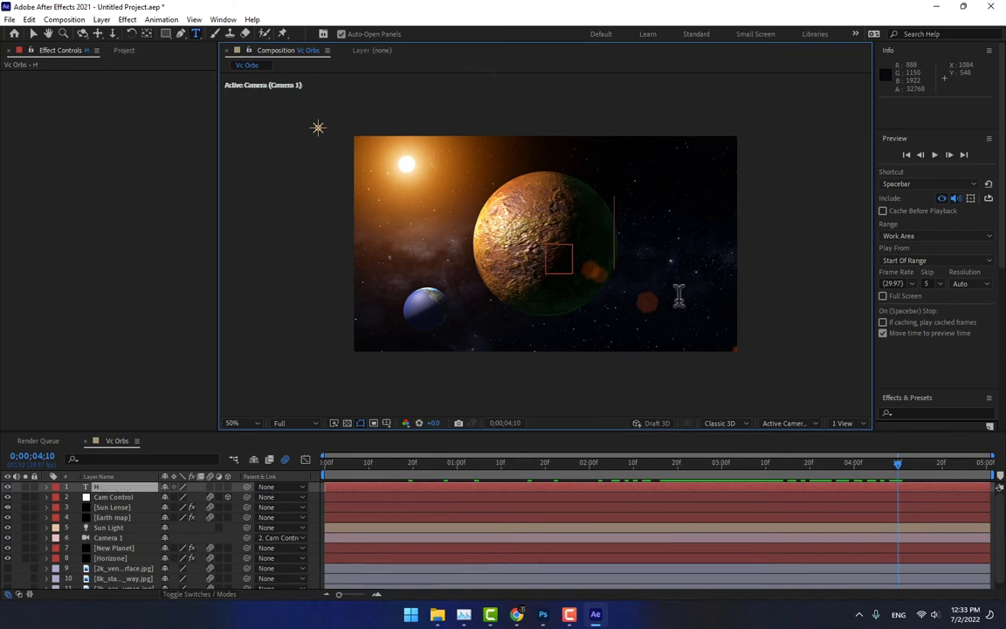
{"action": "type", "text": "Huge"}
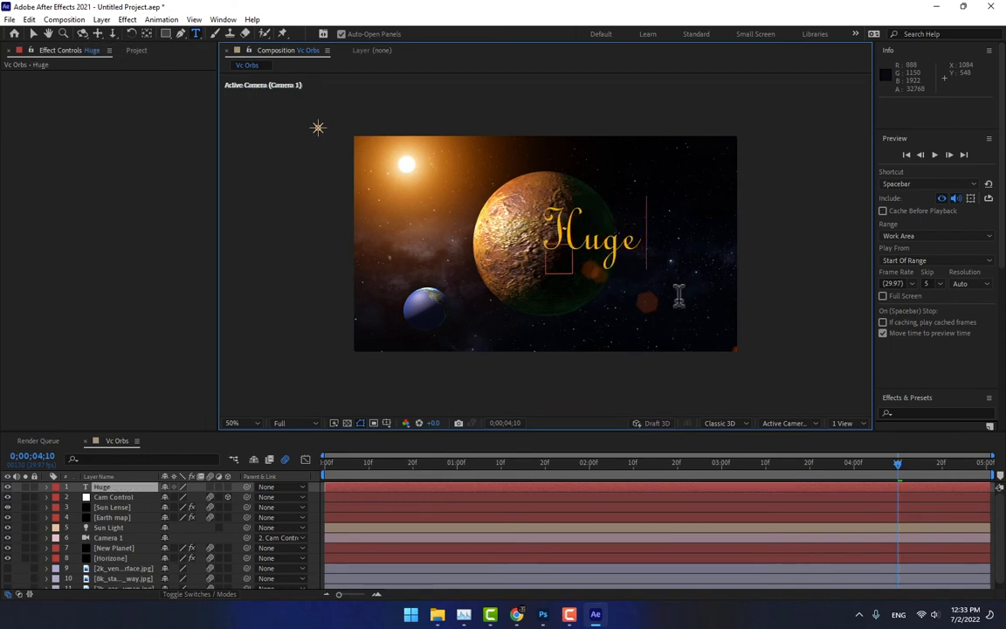
{"action": "type", "text": " Planet"}
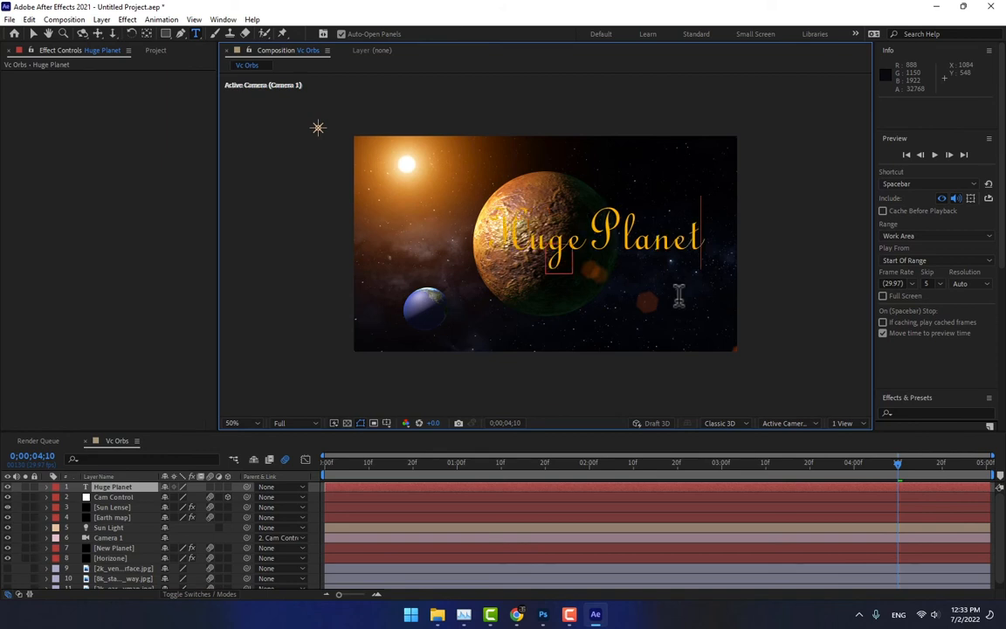
Step: Replace the whole title text with "New Planet" and finish editing it
{"action": "key", "text": "ctrl+a"}
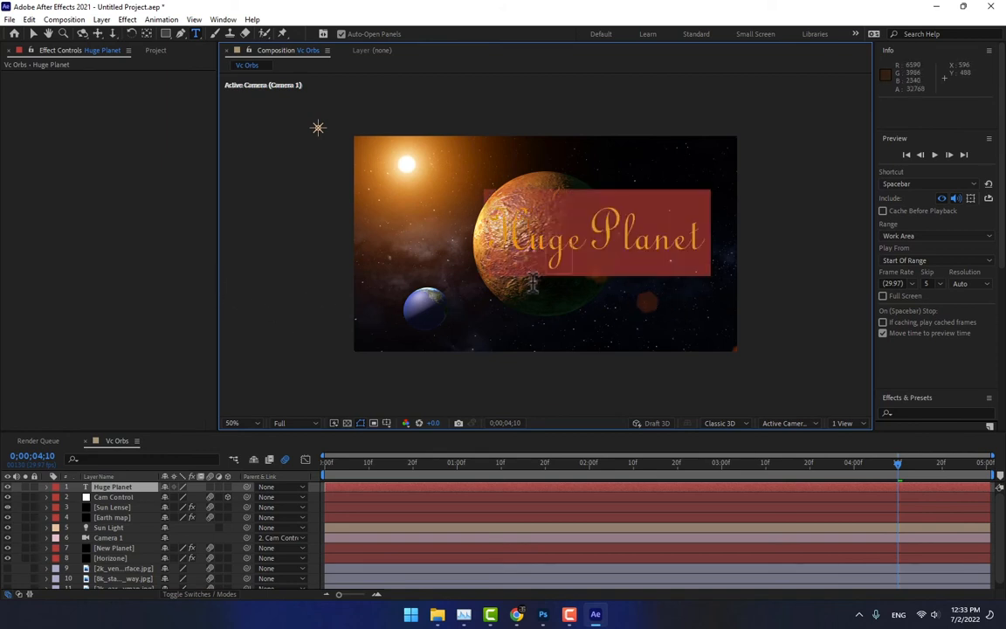
{"action": "type", "text": "New P"}
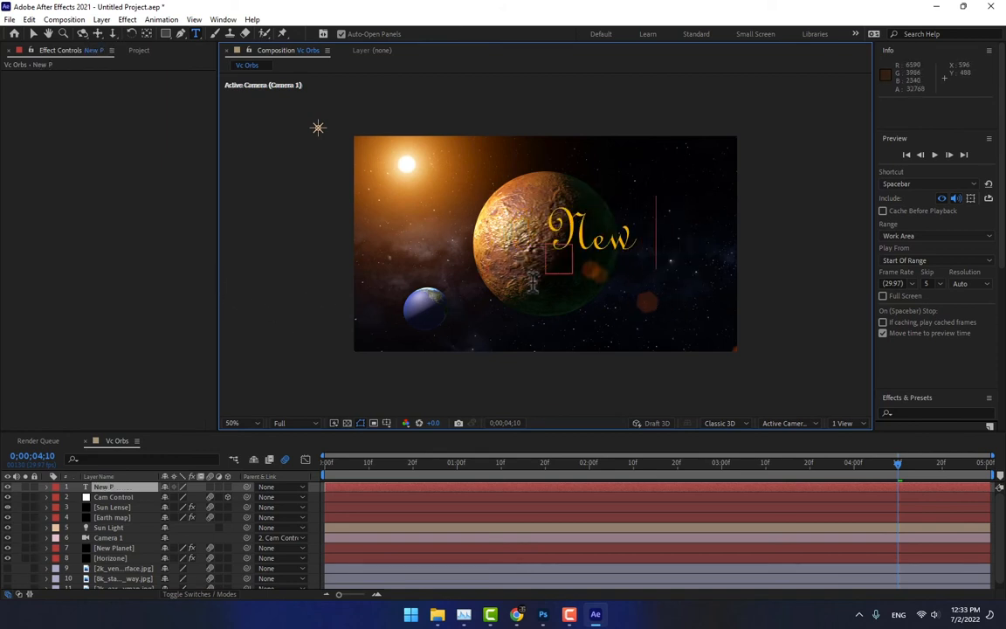
{"action": "type", "text": "lanet"}
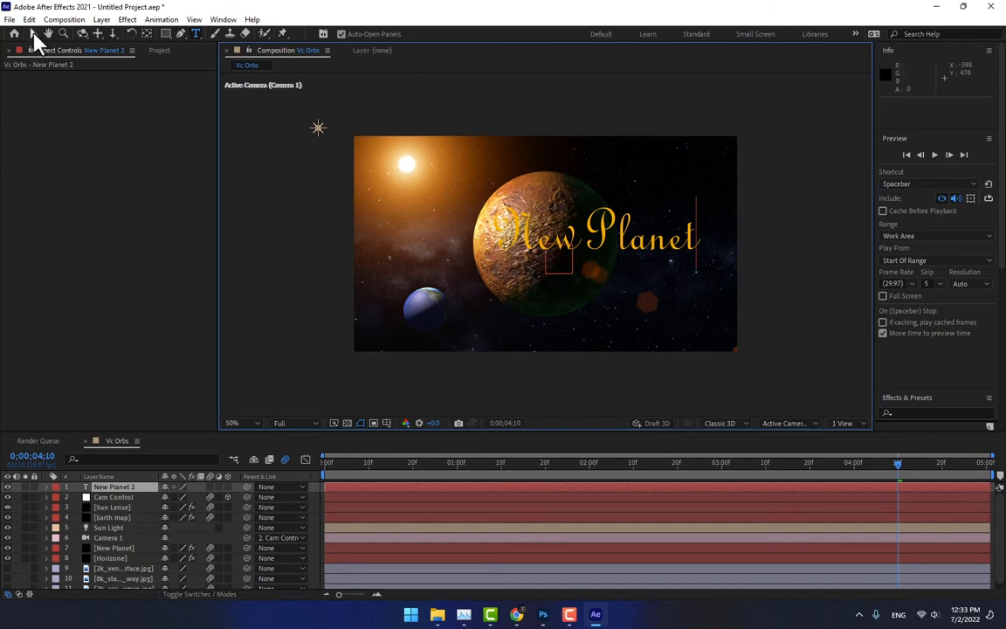
{"action": "left_click", "coordinate": [33, 35]}
Step: Try Embassy BT on the New Planet title, then set its font to EngraversGothic BT
{"action": "scroll", "coordinate": [947, 332], "scroll_direction": "down", "scroll_amount": 5}
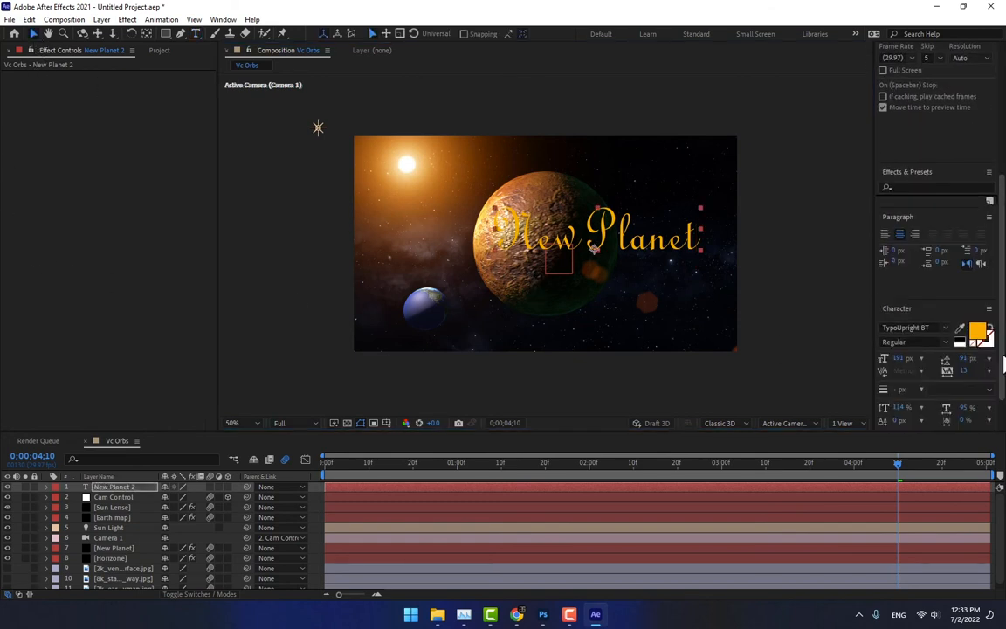
{"action": "left_click", "coordinate": [946, 330]}
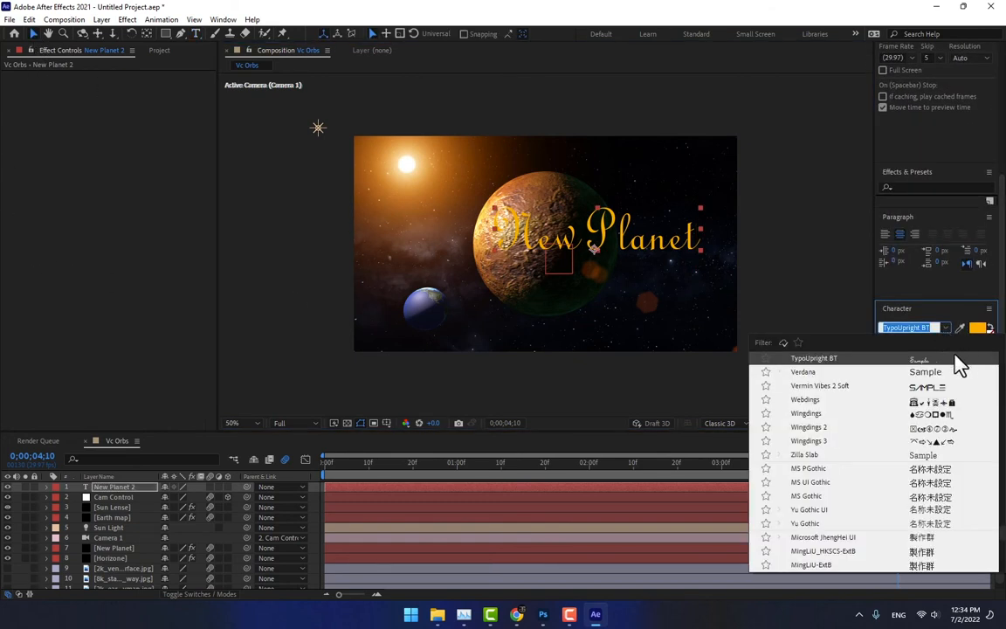
{"action": "scroll", "coordinate": [969, 517], "scroll_direction": "down", "scroll_amount": 15}
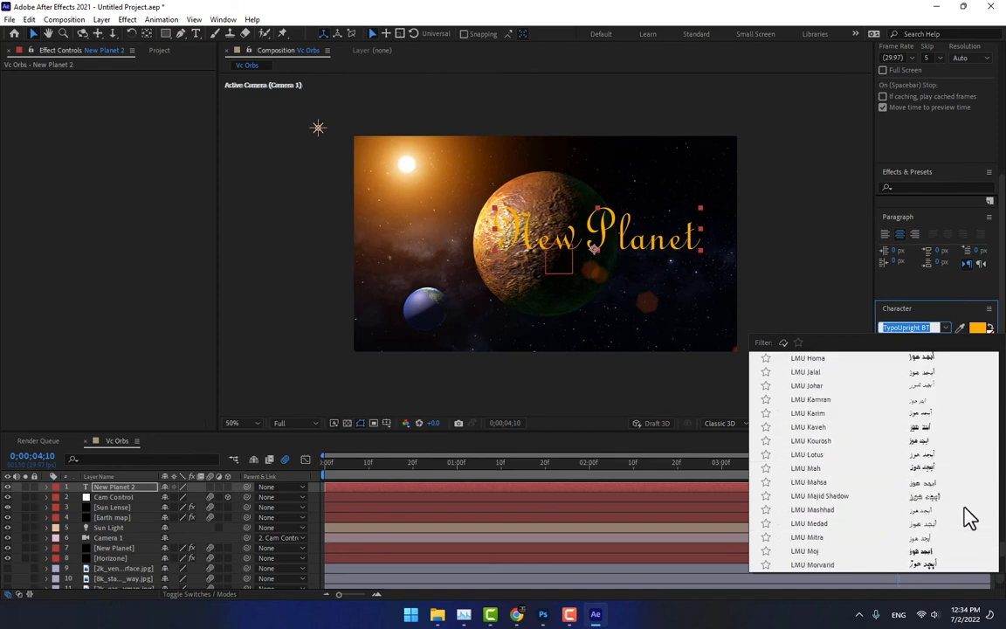
{"action": "scroll", "coordinate": [995, 411], "scroll_direction": "up", "scroll_amount": 20}
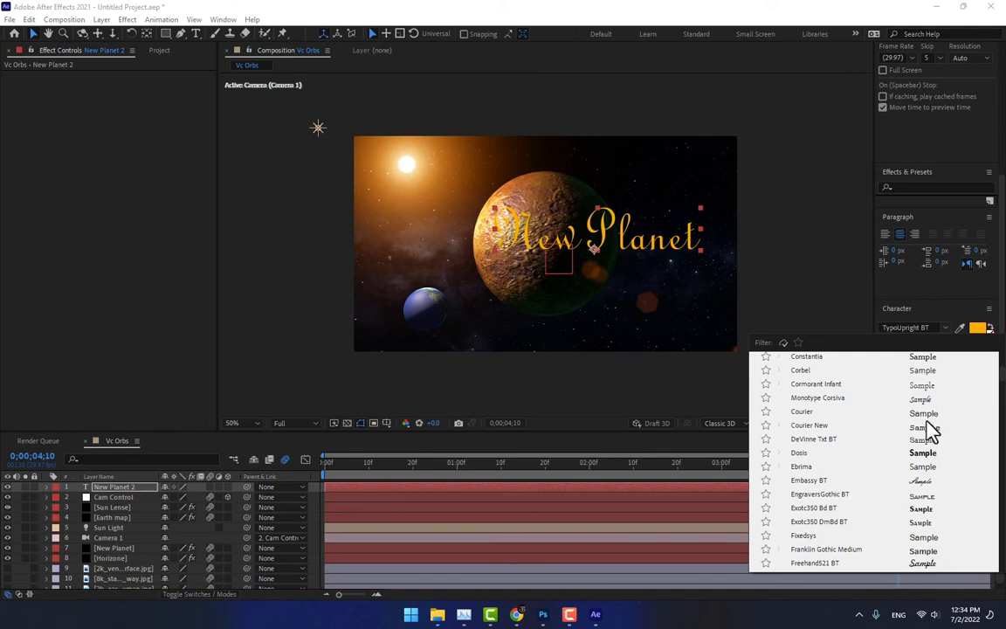
{"action": "left_click", "coordinate": [924, 480]}
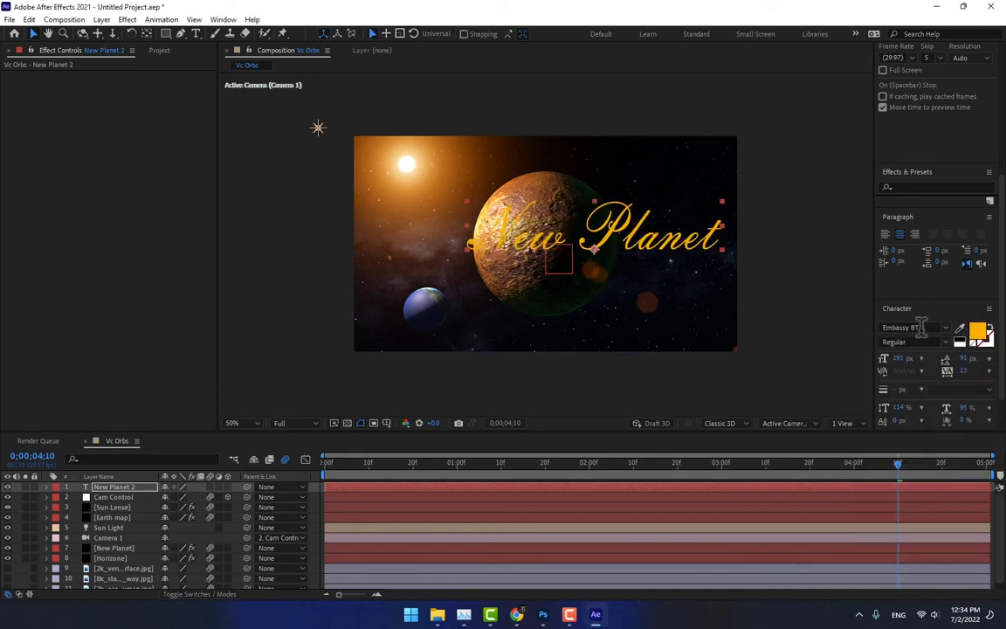
{"action": "left_click", "coordinate": [921, 326]}
{"action": "key", "text": "Up"}
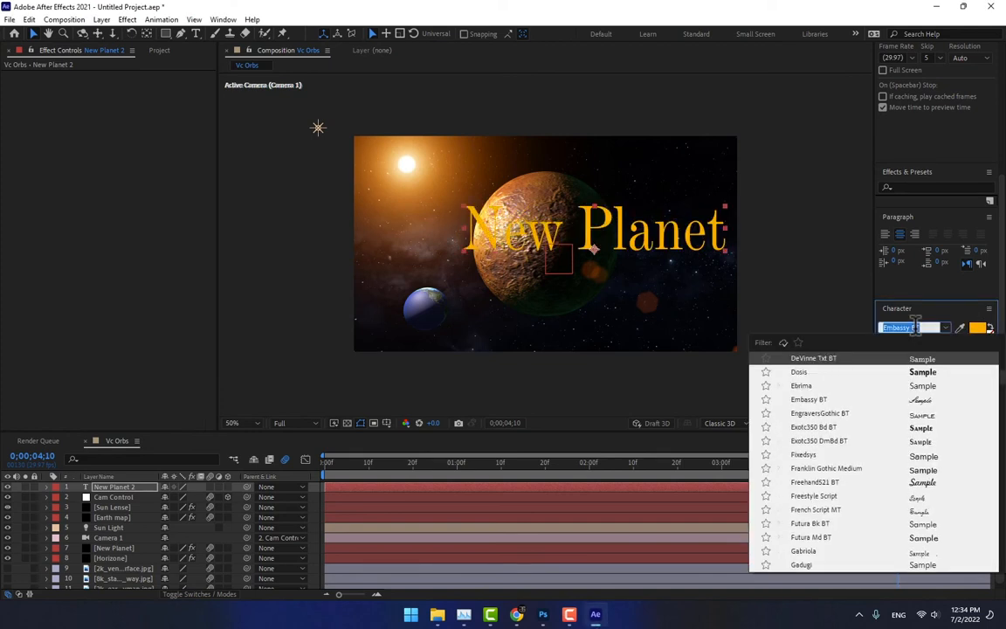
{"action": "key", "text": "Down"}
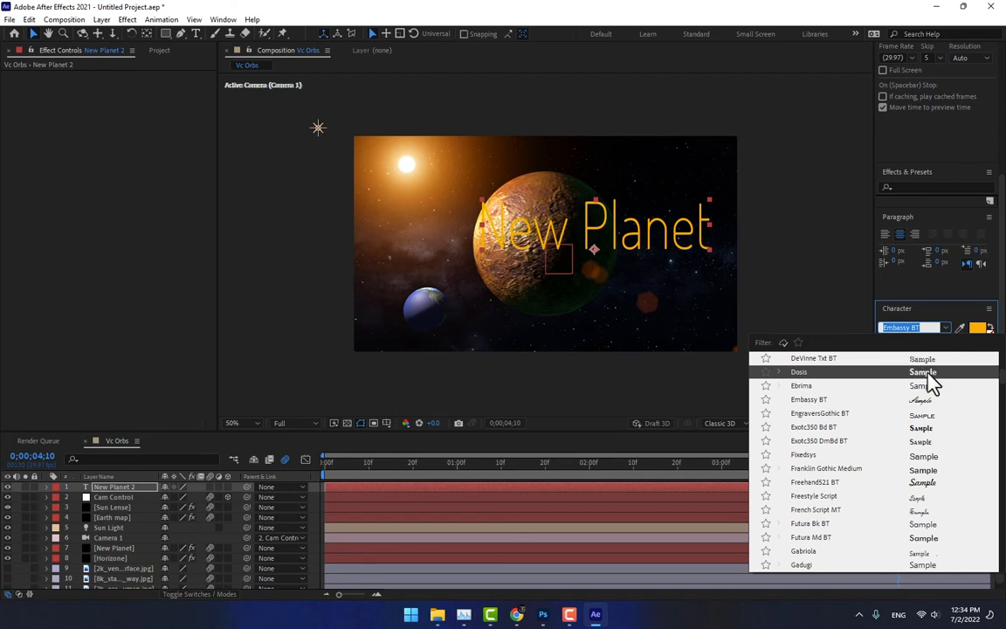
{"action": "left_click", "coordinate": [920, 416]}
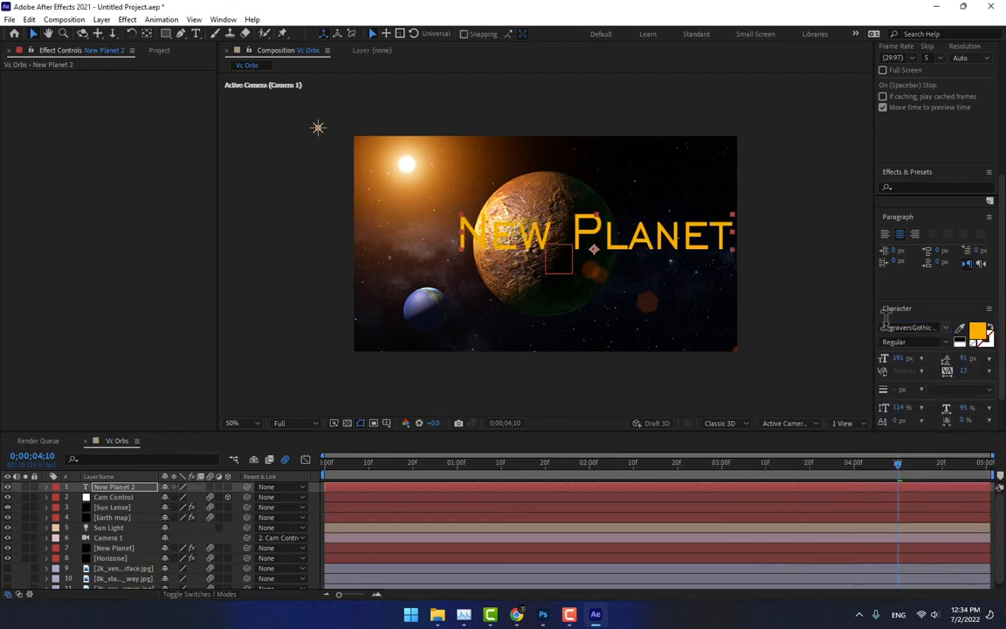
{"action": "left_click", "coordinate": [948, 330]}
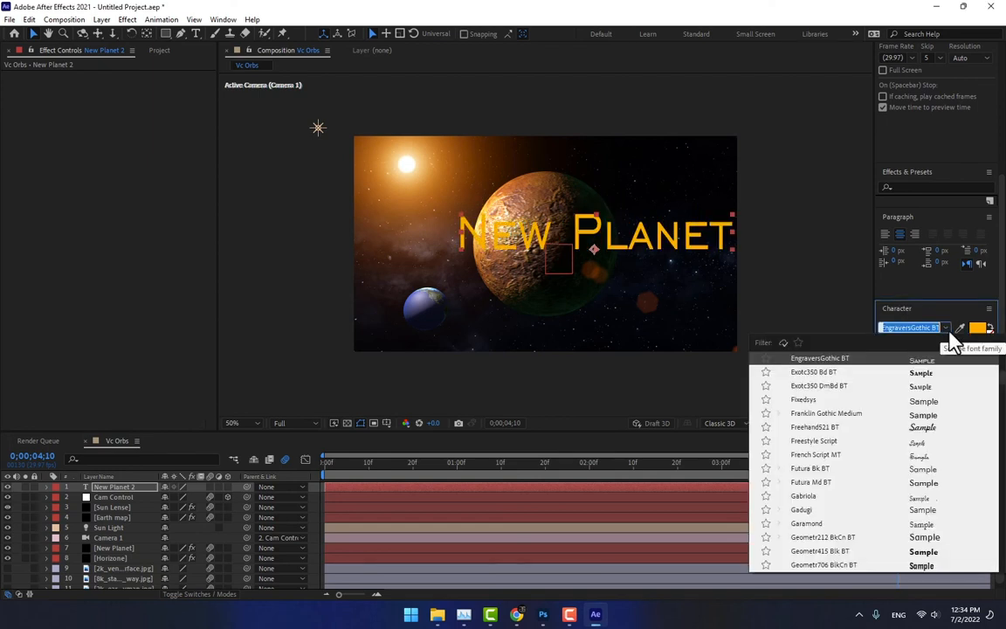
{"action": "left_click", "coordinate": [953, 336]}
Step: Create a black 1280 × 720 px solid named "Sabet Light" in the Vc Orbs composition
{"action": "right_click", "coordinate": [320, 515]}
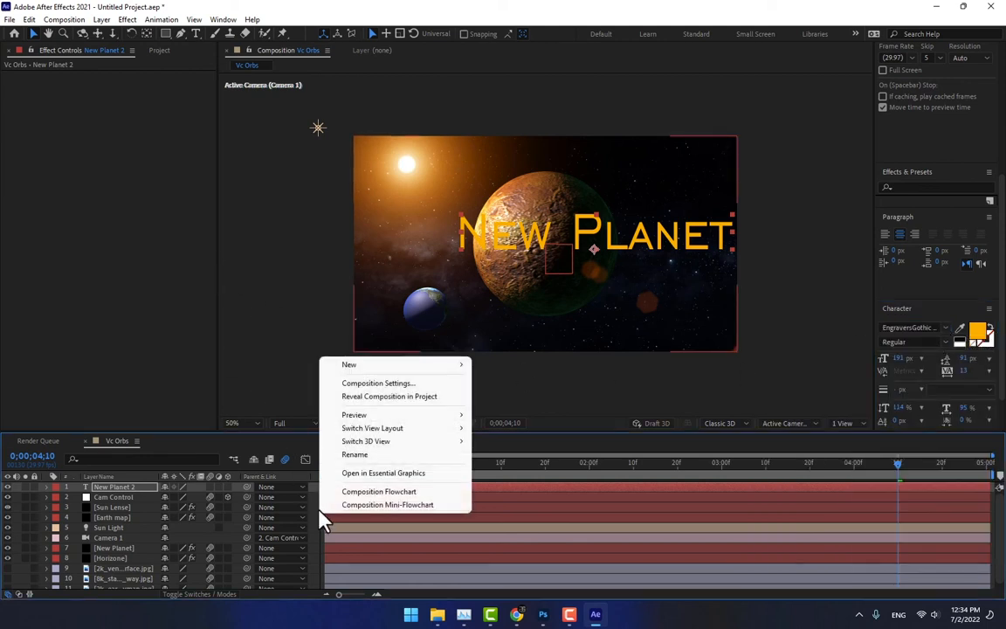
{"action": "mouse_move", "coordinate": [376, 364]}
{"action": "left_click", "coordinate": [526, 398]}
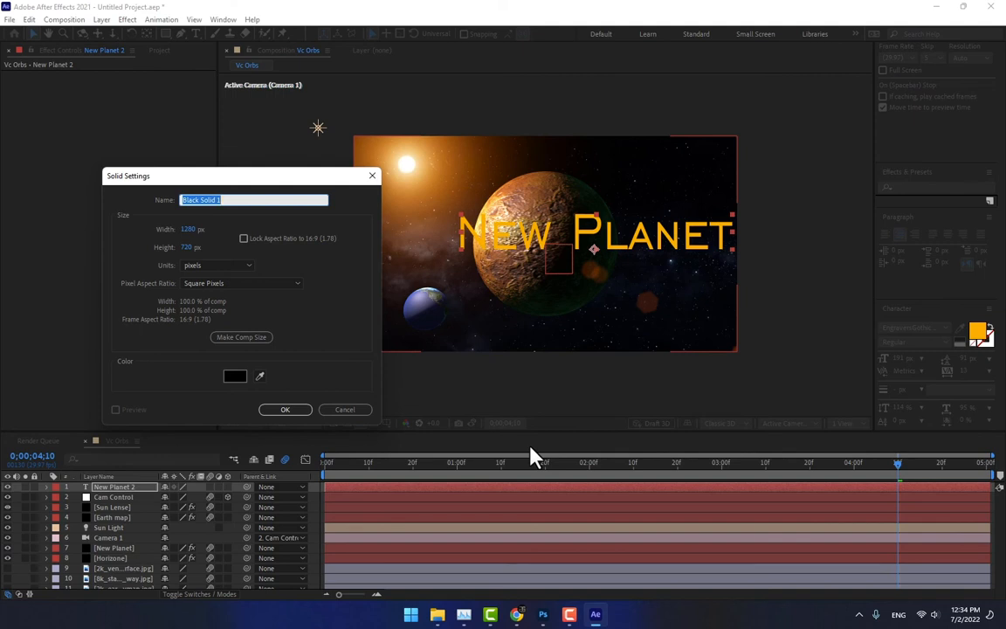
{"action": "type", "text": "Sabet Light"}
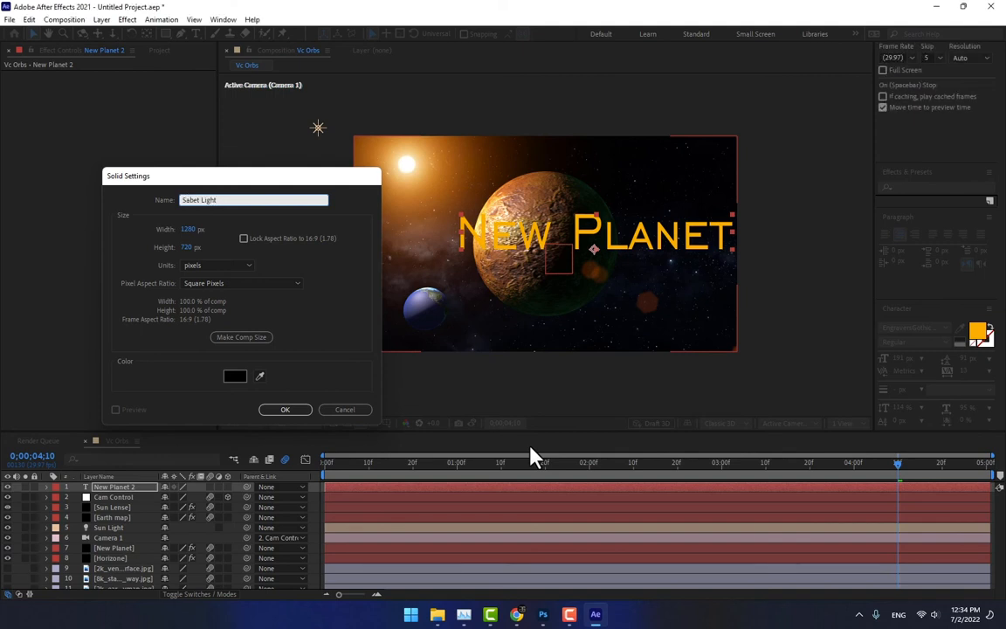
{"action": "key", "text": "Return"}
Step: Apply Video Copilot's Saber effect to the Sabet Light solid
{"action": "left_click", "coordinate": [126, 19]}
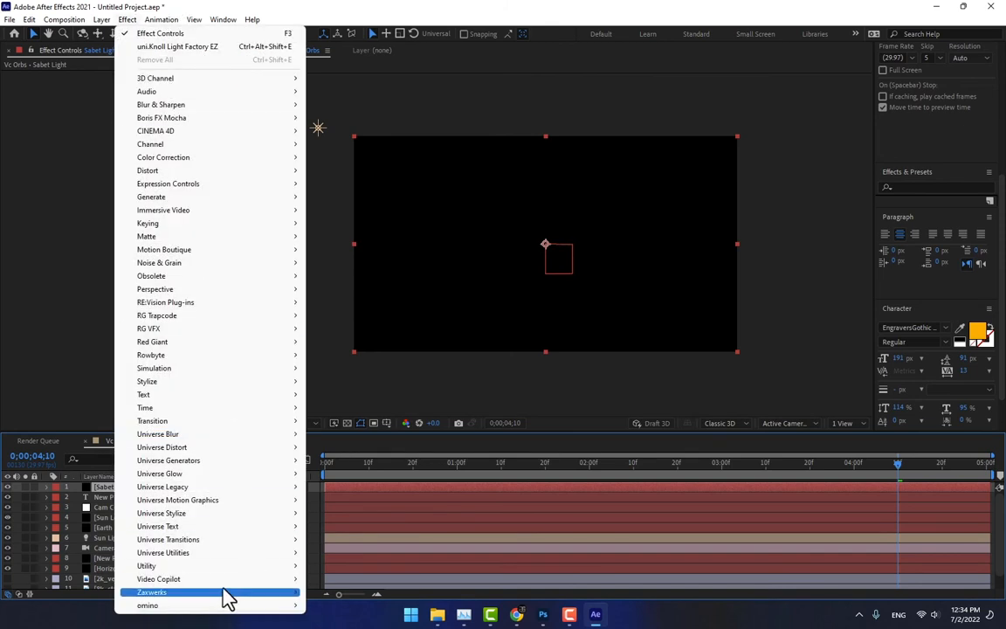
{"action": "mouse_move", "coordinate": [219, 579]}
{"action": "left_click", "coordinate": [341, 592]}
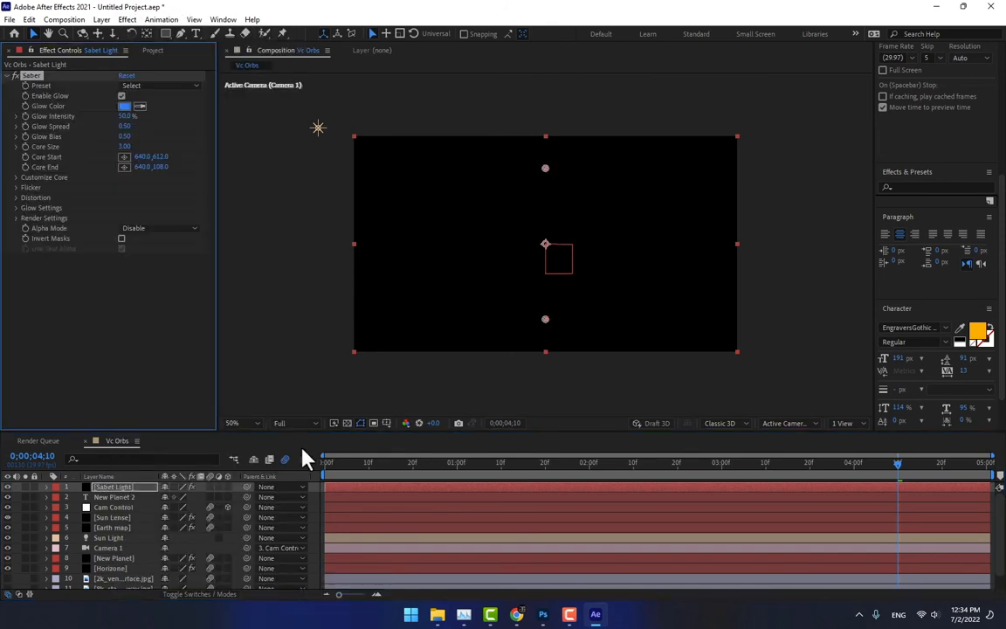
Step: Set Saber's Core Type to Text Layer and use the New Planet 2 title as its text layer
{"action": "left_click", "coordinate": [16, 178]}
{"action": "left_click", "coordinate": [156, 188]}
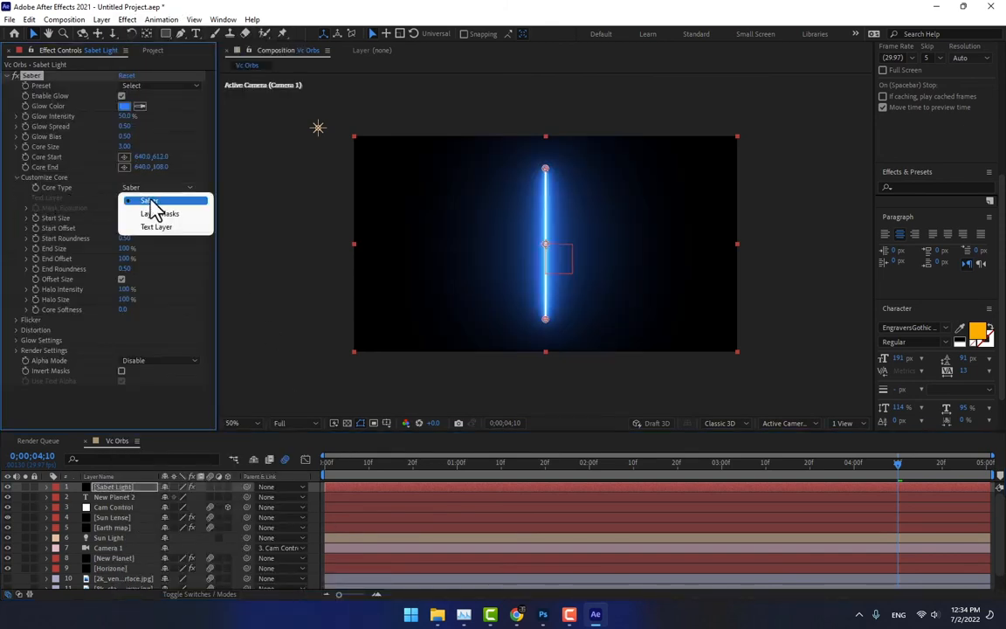
{"action": "left_click", "coordinate": [155, 227]}
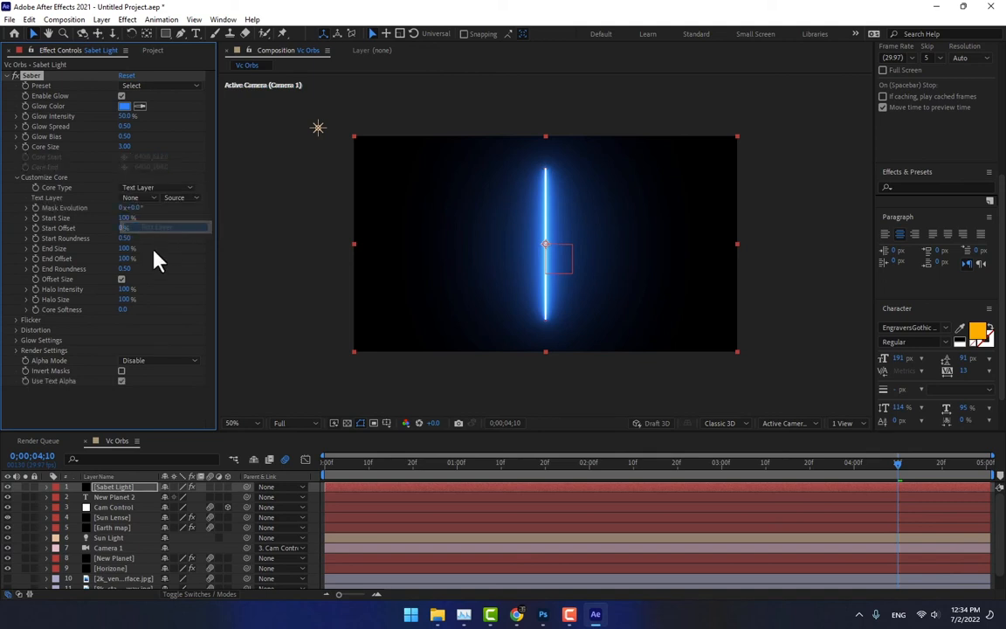
{"action": "left_click", "coordinate": [133, 199]}
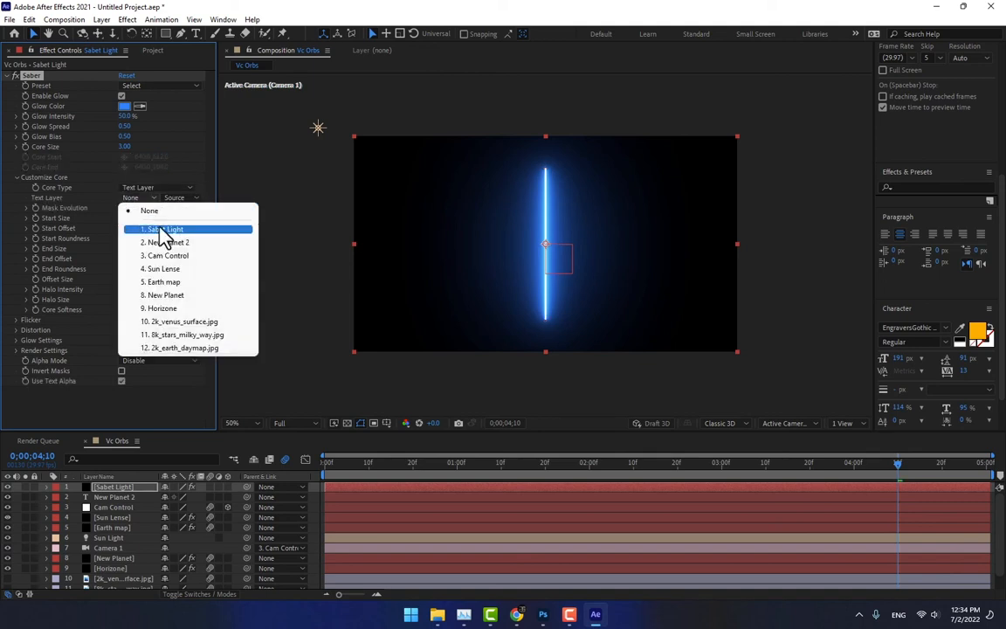
{"action": "left_click", "coordinate": [175, 296]}
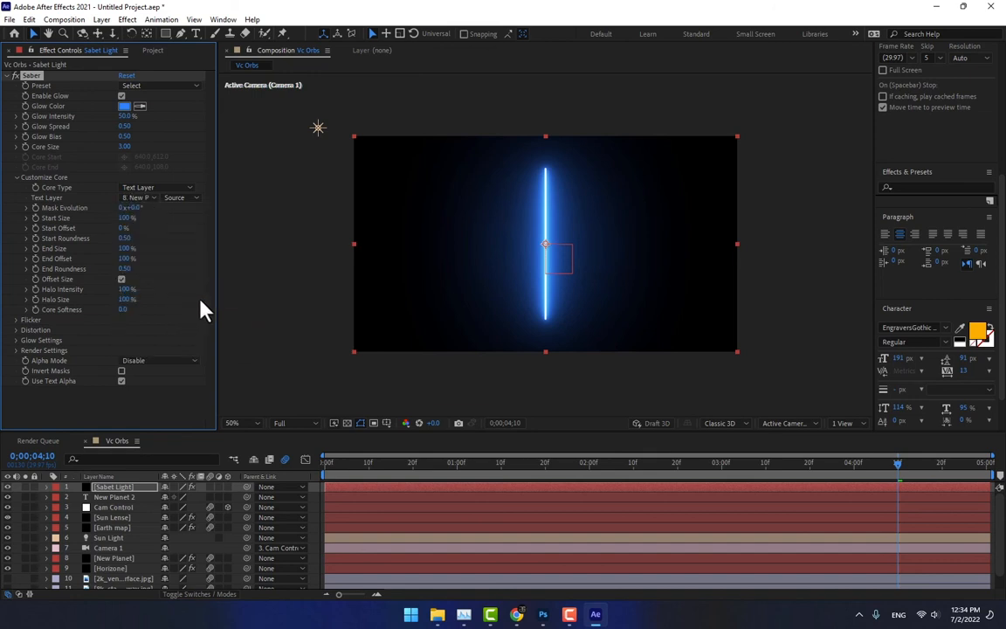
{"action": "left_click", "coordinate": [138, 197]}
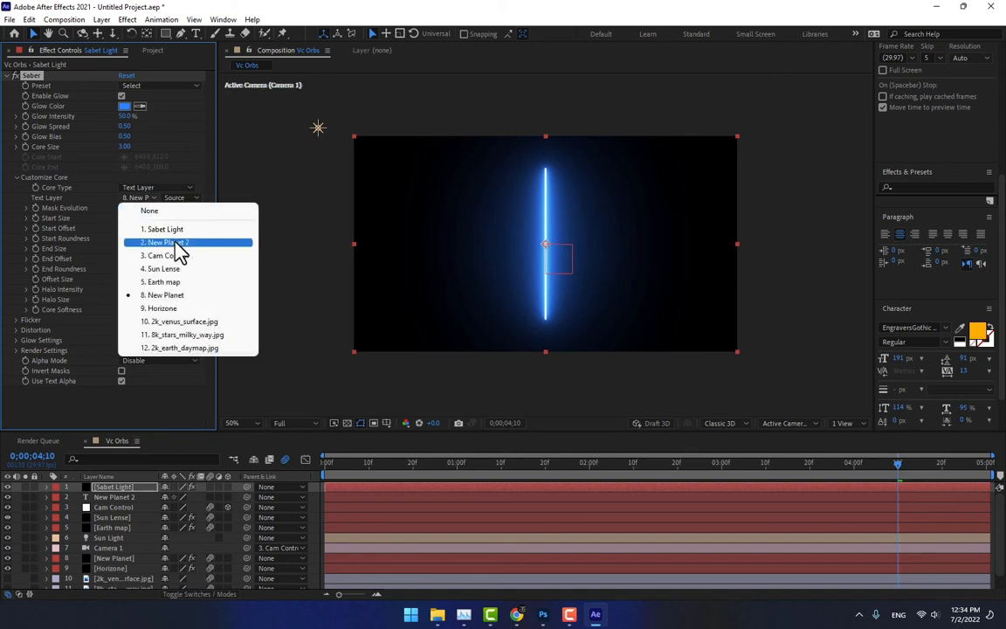
{"action": "left_click", "coordinate": [176, 245]}
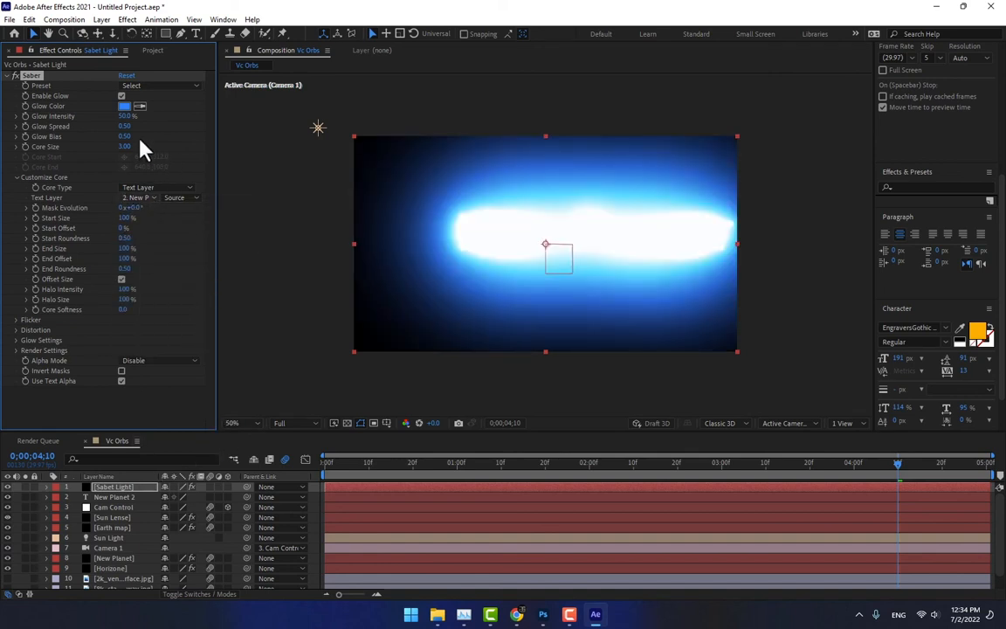
Step: Lower Saber's Glow Bias to 0.32 and Core Size to 0.40, then try the Energy preset with Glow Intensity at 30%
{"action": "left_click_drag", "start_coordinate": [124, 136], "coordinate": [126, 146]}
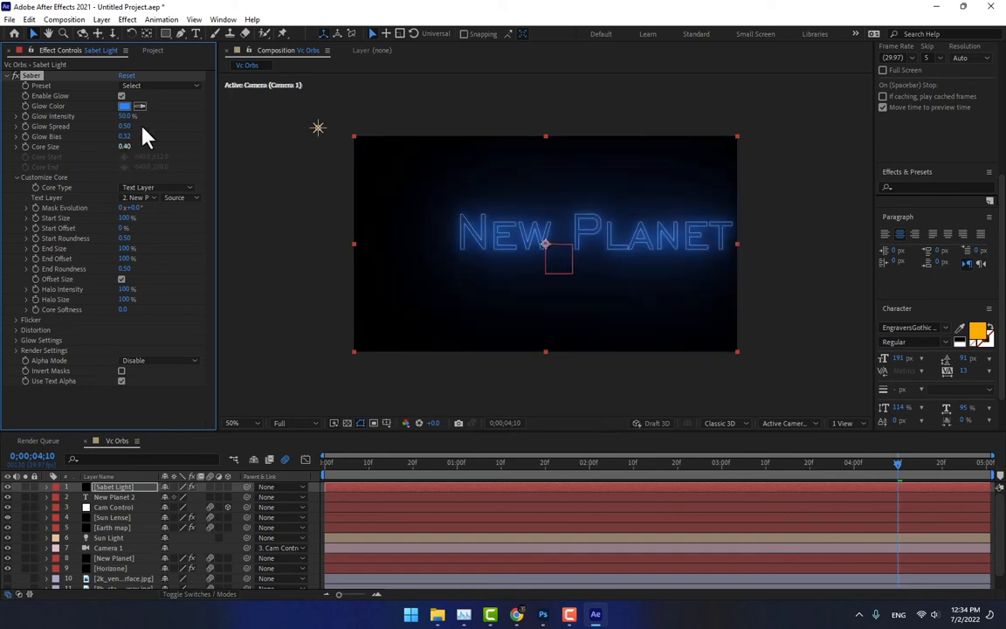
{"action": "left_click", "coordinate": [154, 85]}
{"action": "left_click", "coordinate": [179, 125]}
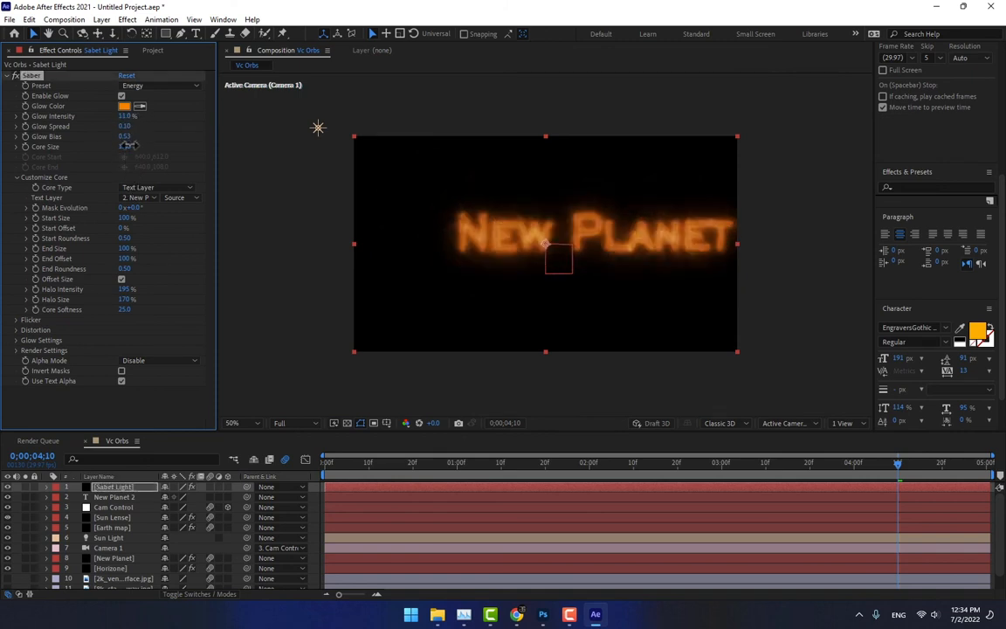
{"action": "left_click_drag", "start_coordinate": [129, 148], "coordinate": [128, 132]}
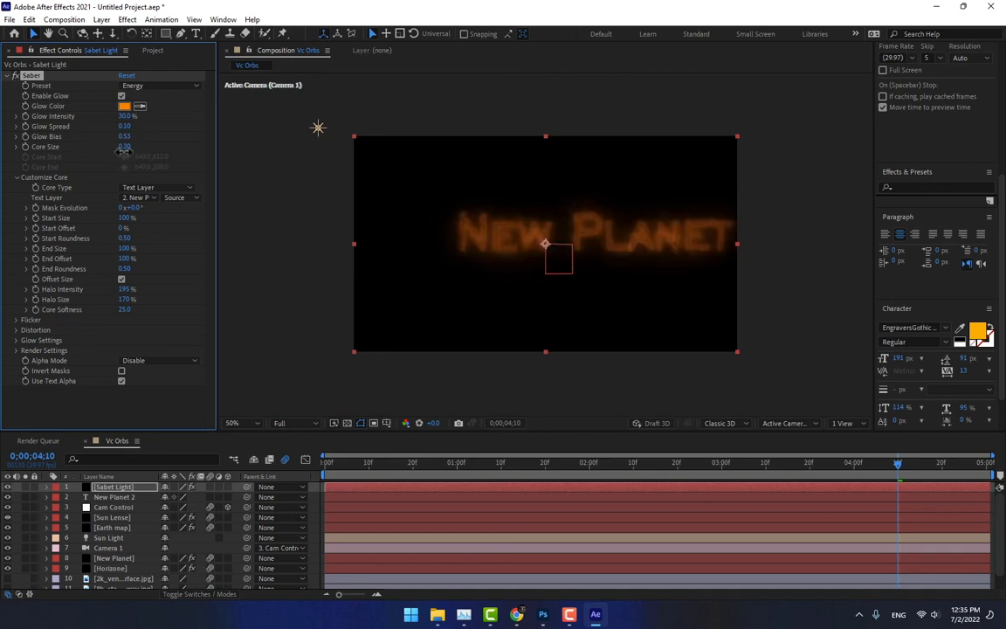
Step: Try Saber's Fire, Fractal, Core and Electric presets, then switch to the Default preset with a Core Size of 0.80
{"action": "left_click", "coordinate": [150, 86]}
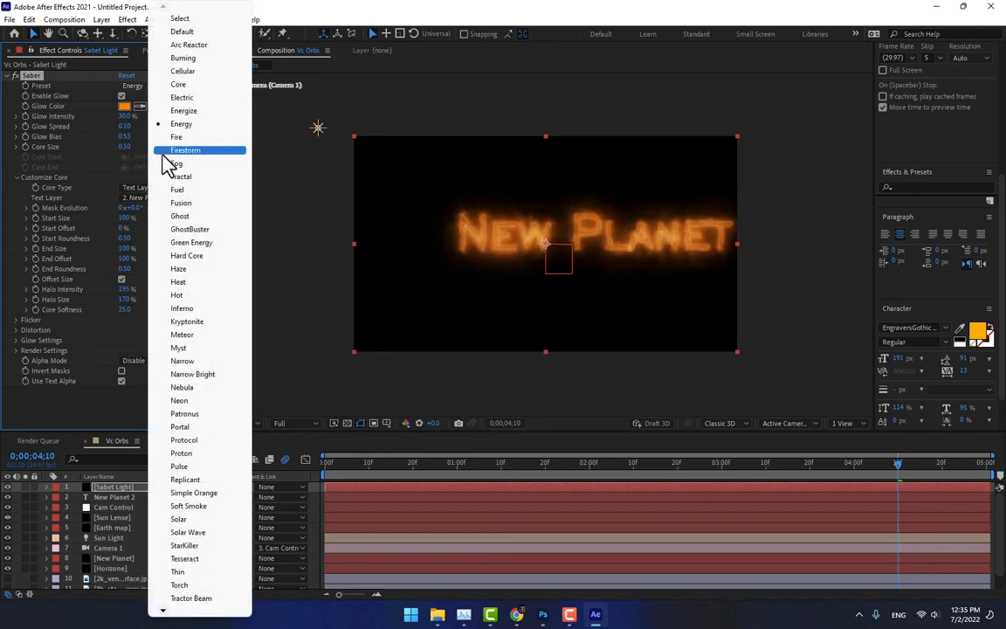
{"action": "left_click", "coordinate": [173, 138]}
{"action": "left_click", "coordinate": [148, 86]}
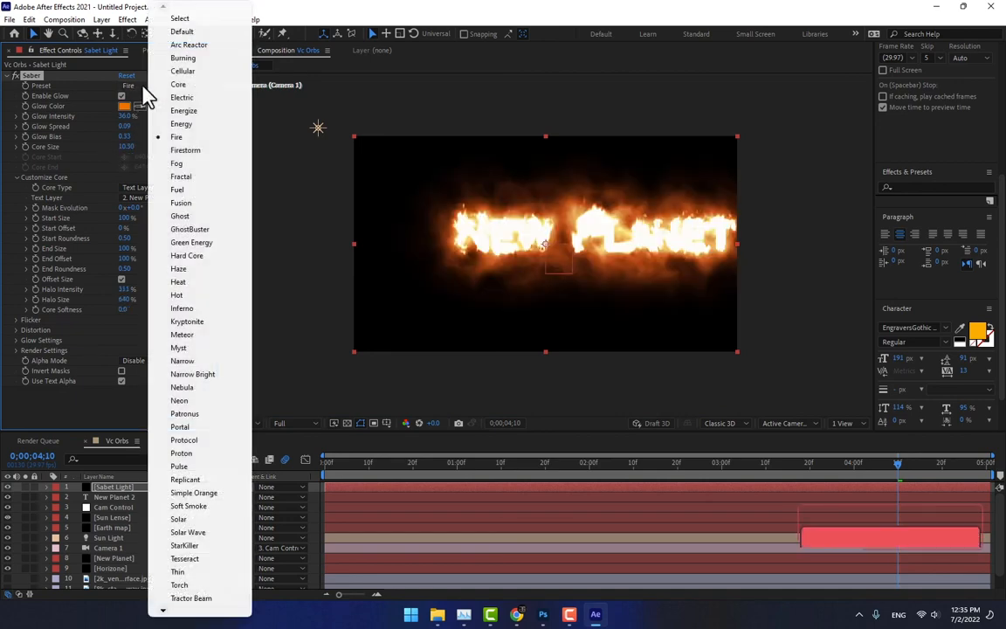
{"action": "left_click", "coordinate": [188, 178]}
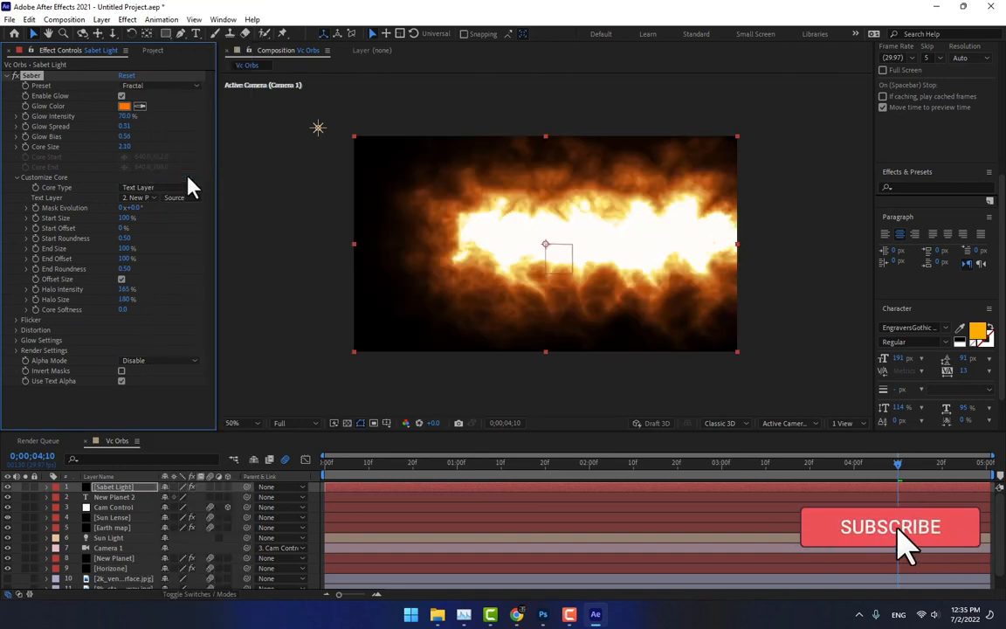
{"action": "left_click", "coordinate": [160, 84]}
{"action": "left_click", "coordinate": [160, 85]}
{"action": "left_click", "coordinate": [170, 85]}
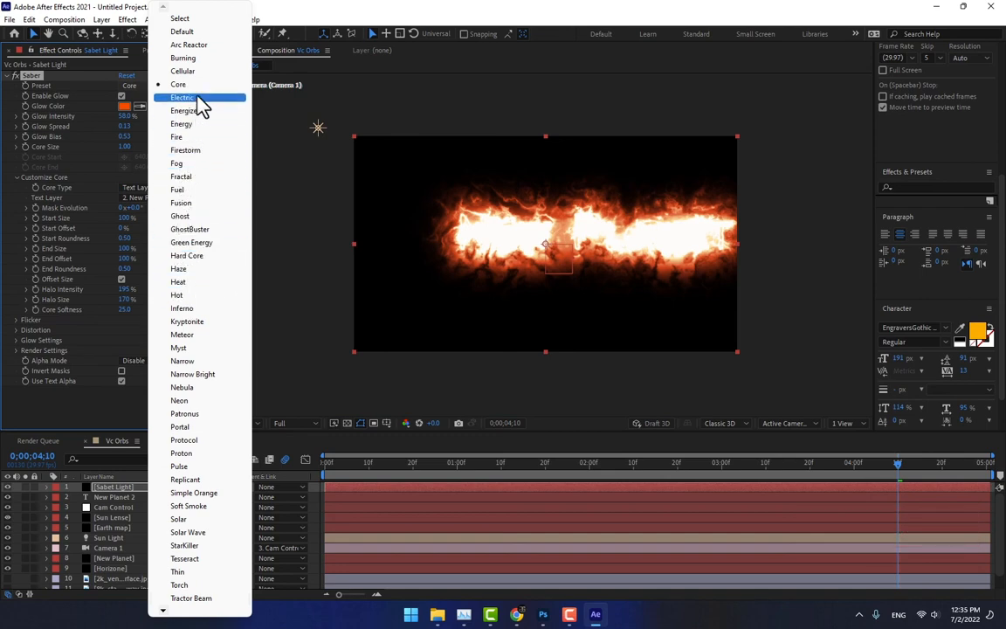
{"action": "left_click", "coordinate": [195, 99]}
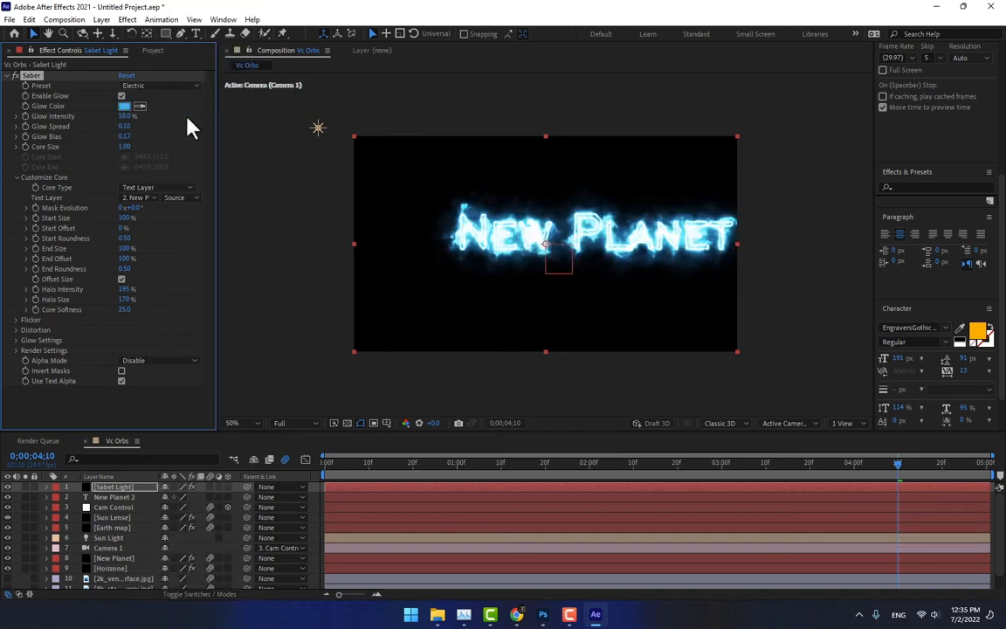
{"action": "left_click", "coordinate": [161, 86]}
{"action": "left_click", "coordinate": [182, 31]}
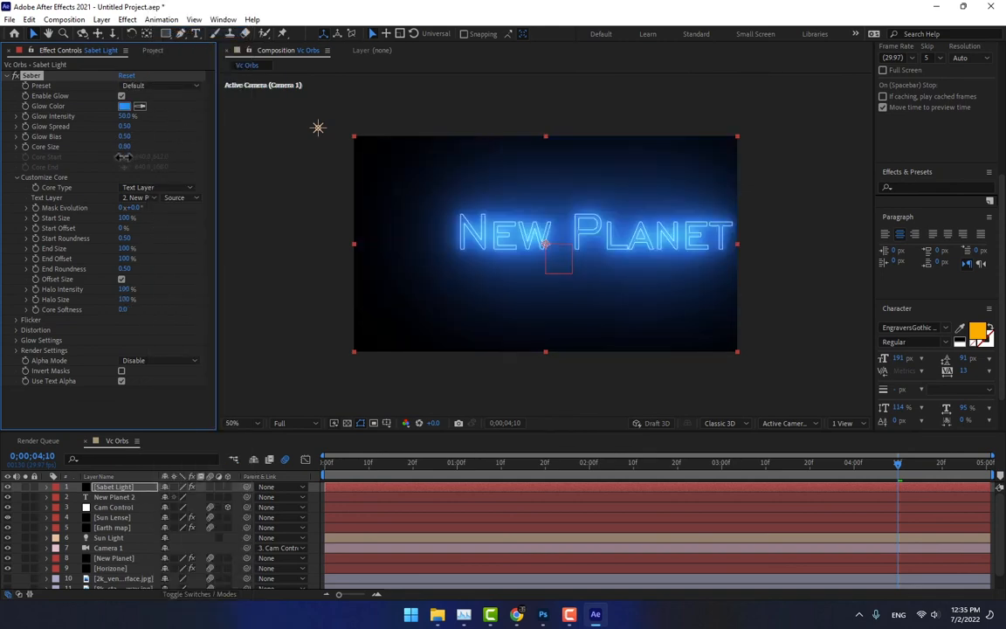
Step: Set the Sabet Light layer's blending mode to Add and hide the New Planet 2 text layer
{"action": "key", "text": "F4"}
{"action": "left_click", "coordinate": [196, 508]}
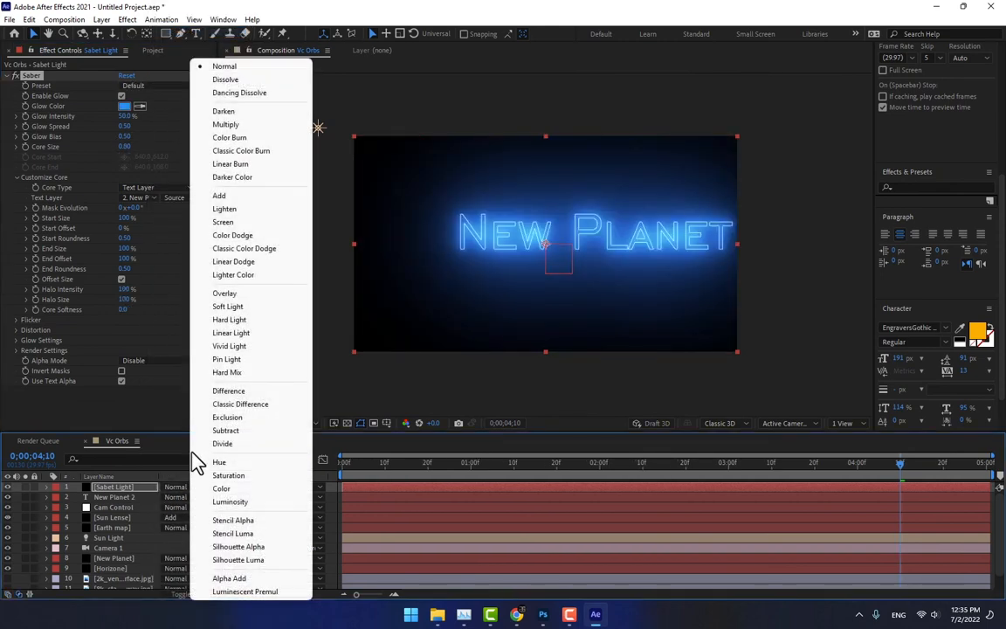
{"action": "left_click", "coordinate": [229, 196]}
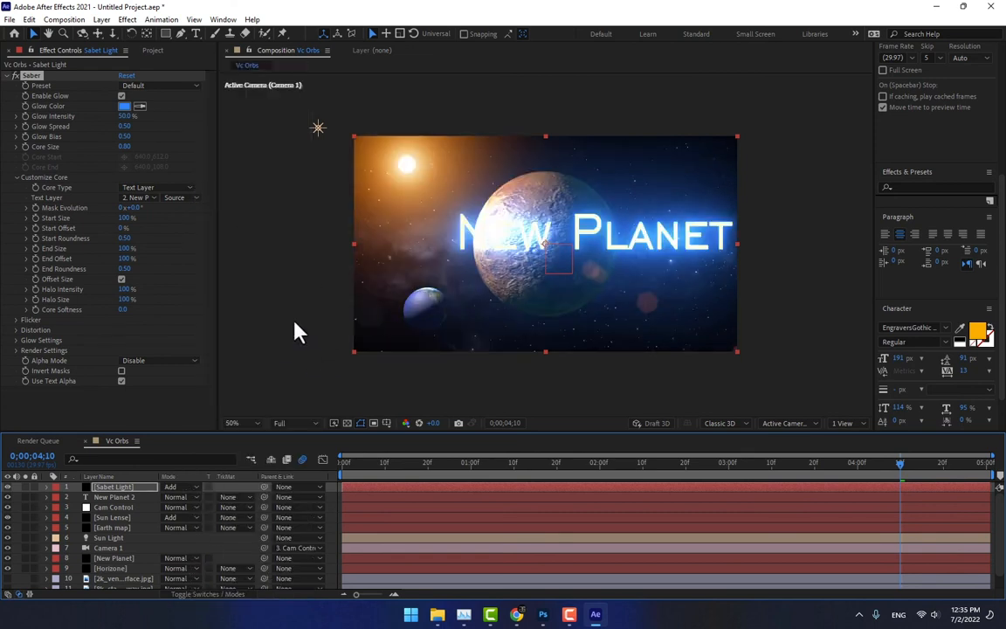
{"action": "left_click", "coordinate": [8, 499]}
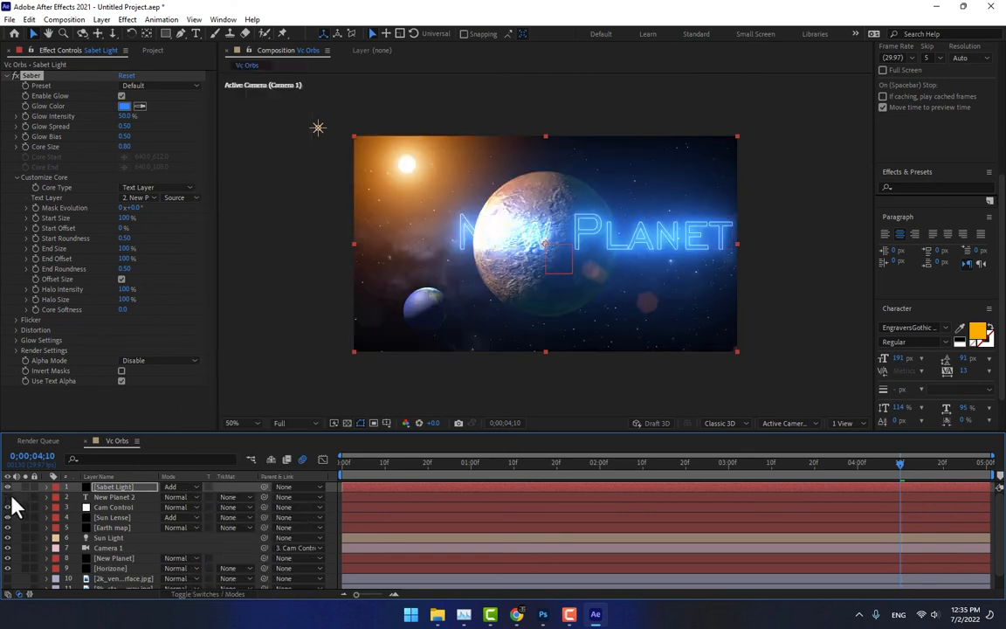
Step: Try scaling the Sabet Light layer down to 52%, then undo the scaling
{"action": "left_click", "coordinate": [117, 485]}
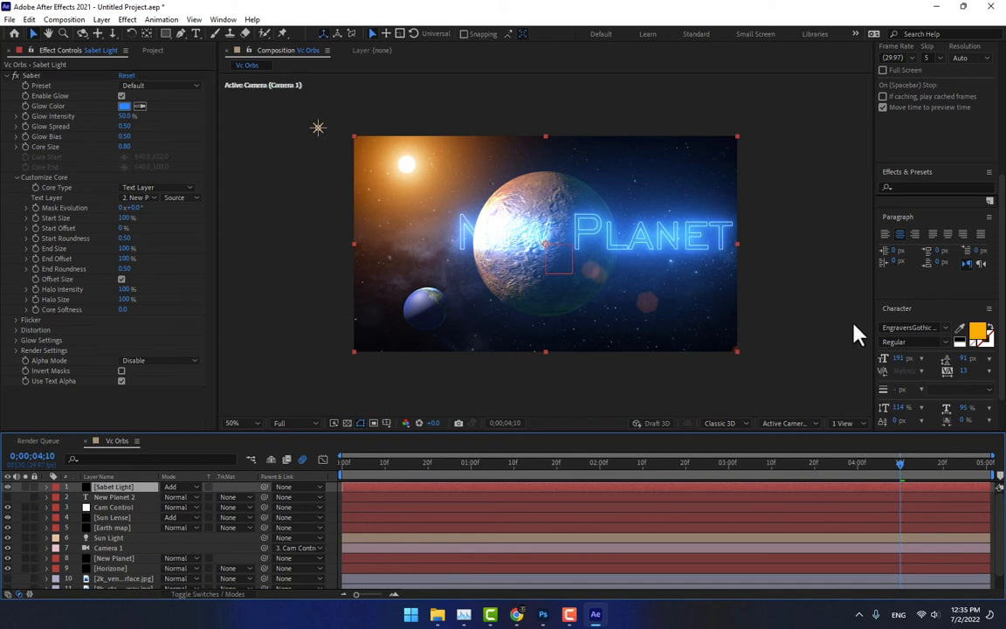
{"action": "scroll", "coordinate": [951, 314], "scroll_direction": "down", "scroll_amount": 2}
{"action": "left_click_drag", "start_coordinate": [895, 308], "coordinate": [897, 331]}
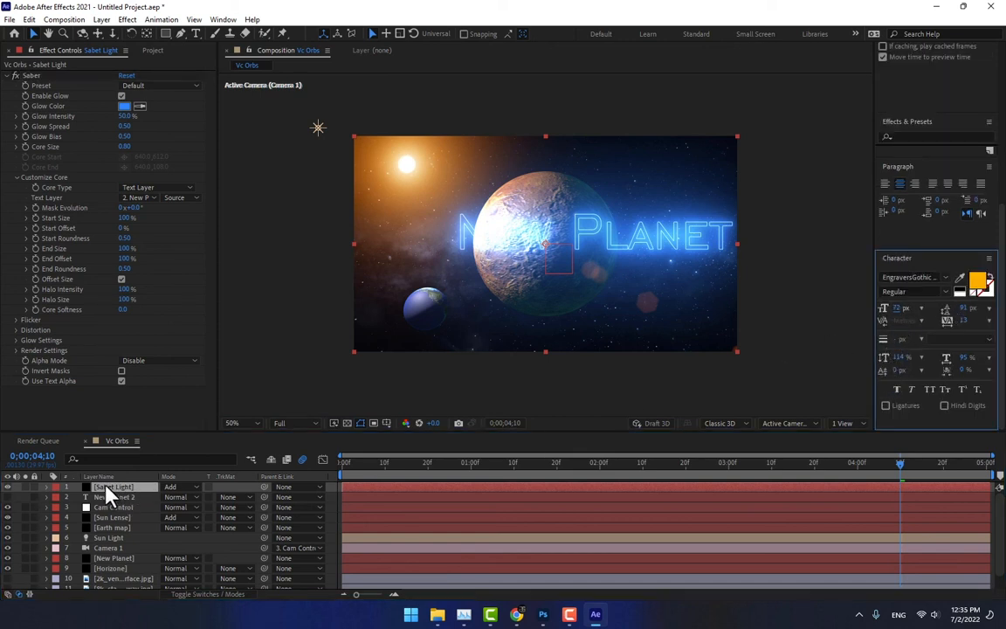
{"action": "key", "text": "s"}
{"action": "left_click_drag", "start_coordinate": [194, 498], "coordinate": [177, 502]}
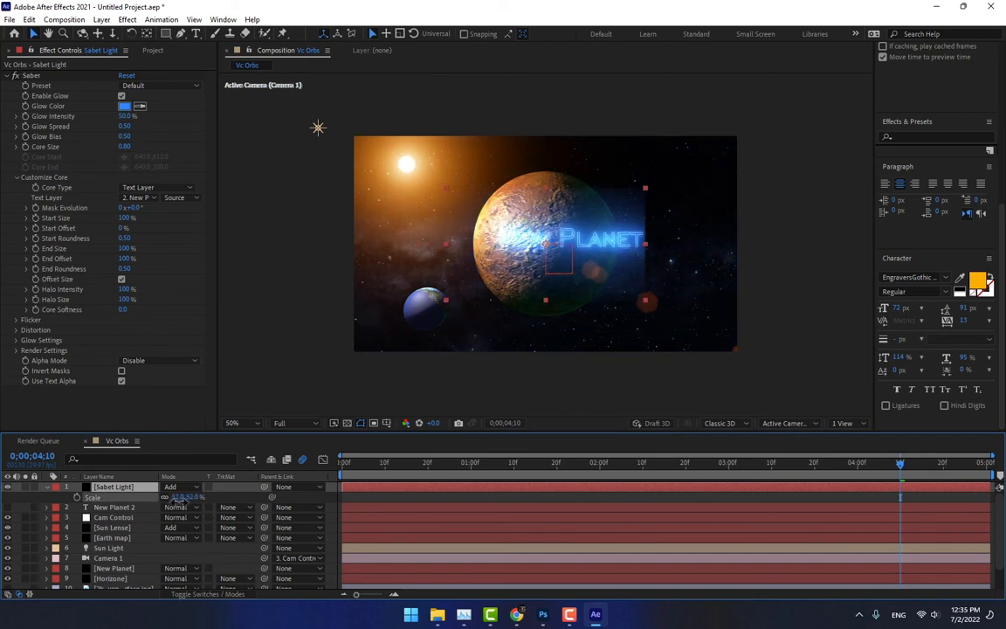
{"action": "key", "text": "ctrl+z"}
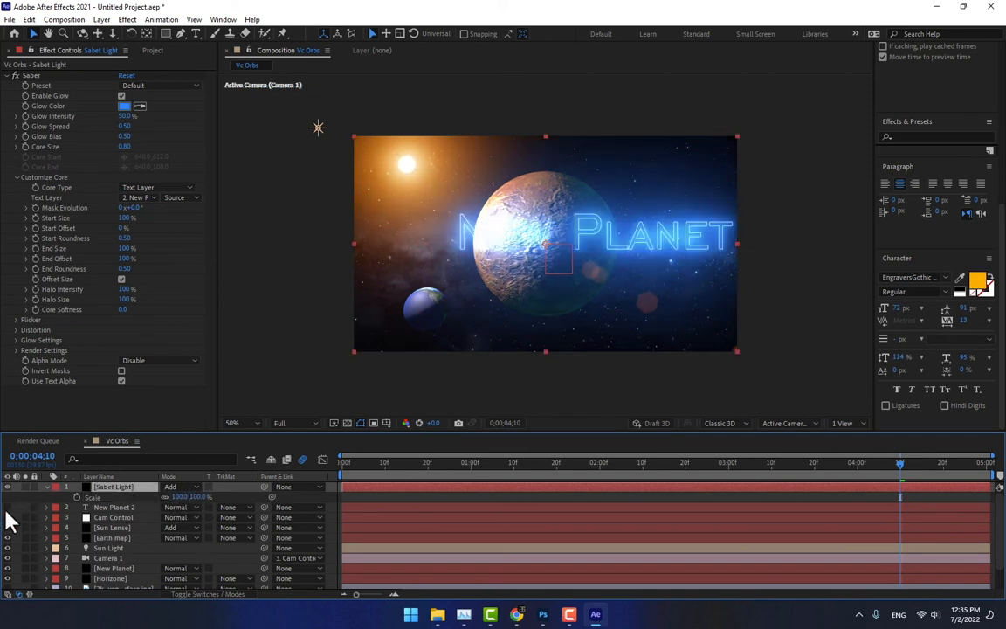
Step: Reduce the New Planet 2 text to 66 px and place it in the frame's lower-right corner, leaving its layer hidden
{"action": "left_click", "coordinate": [123, 507]}
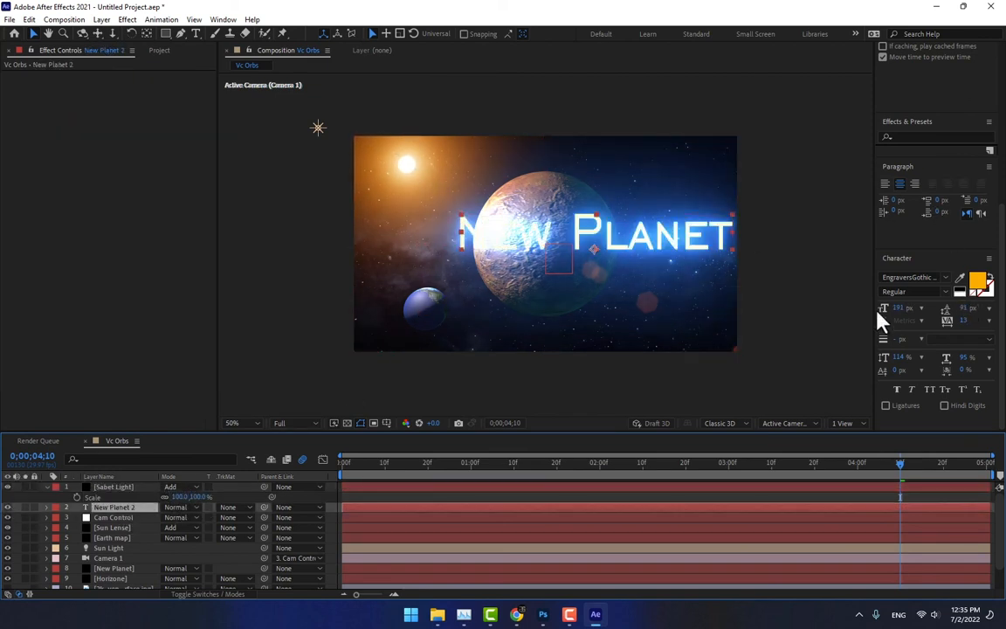
{"action": "left_click_drag", "start_coordinate": [883, 309], "coordinate": [869, 349]}
{"action": "left_click_drag", "start_coordinate": [631, 243], "coordinate": [698, 241]}
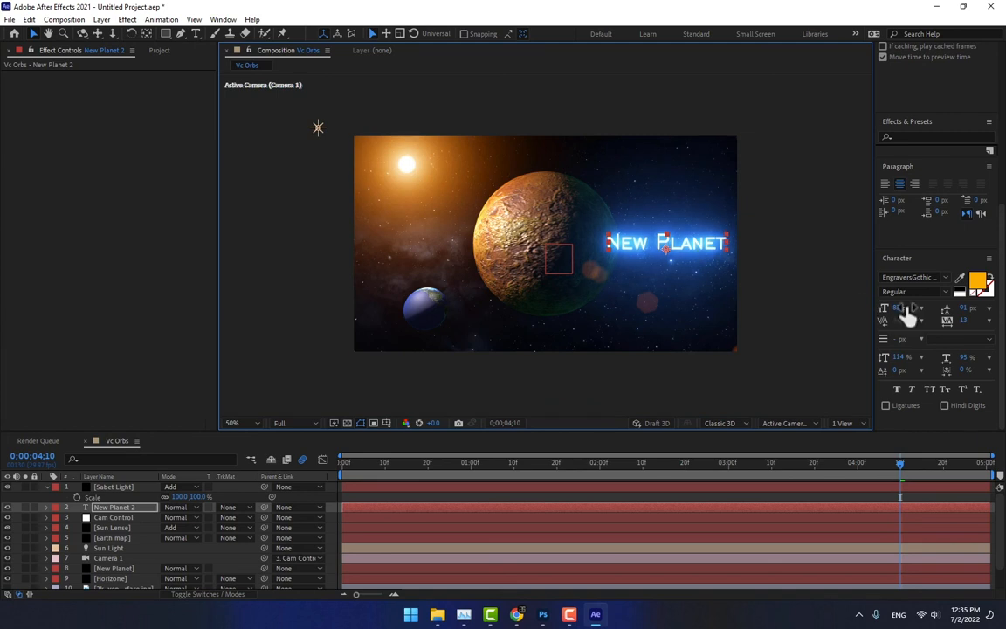
{"action": "left_click_drag", "start_coordinate": [908, 317], "coordinate": [893, 316]}
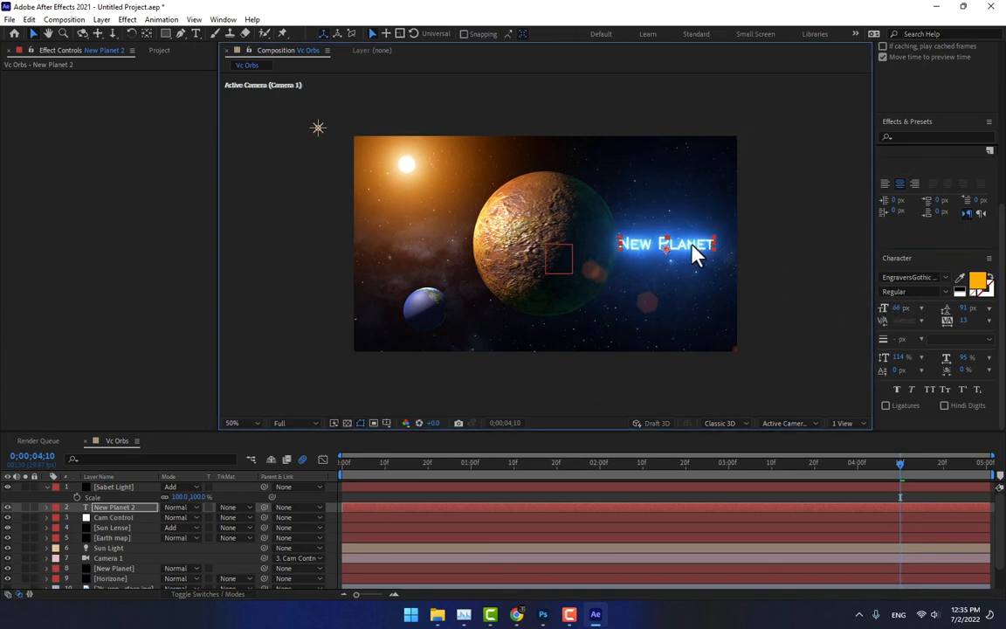
{"action": "left_click_drag", "start_coordinate": [694, 251], "coordinate": [696, 330]}
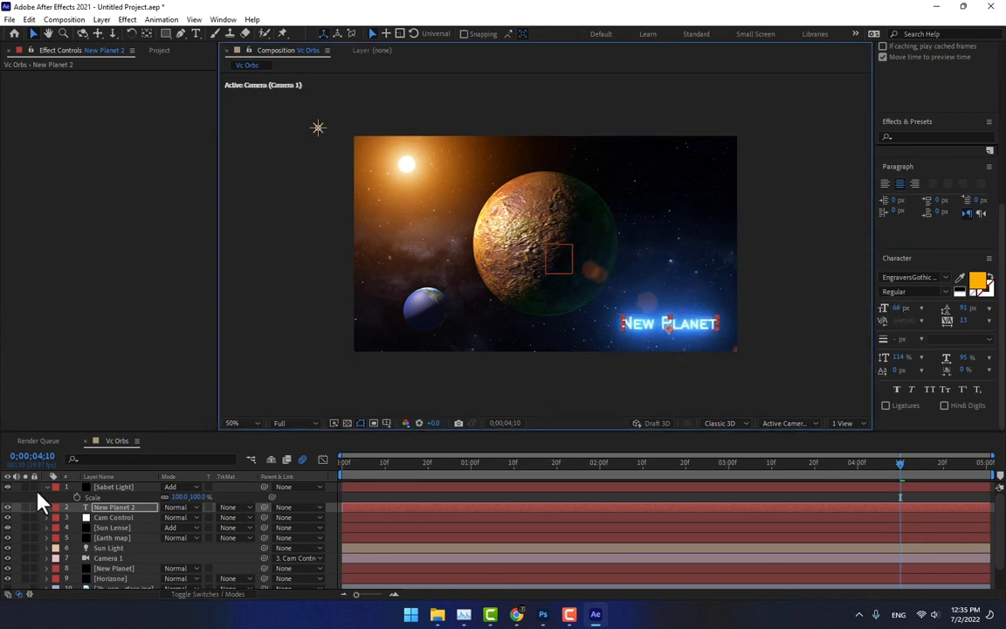
{"action": "left_click", "coordinate": [9, 507]}
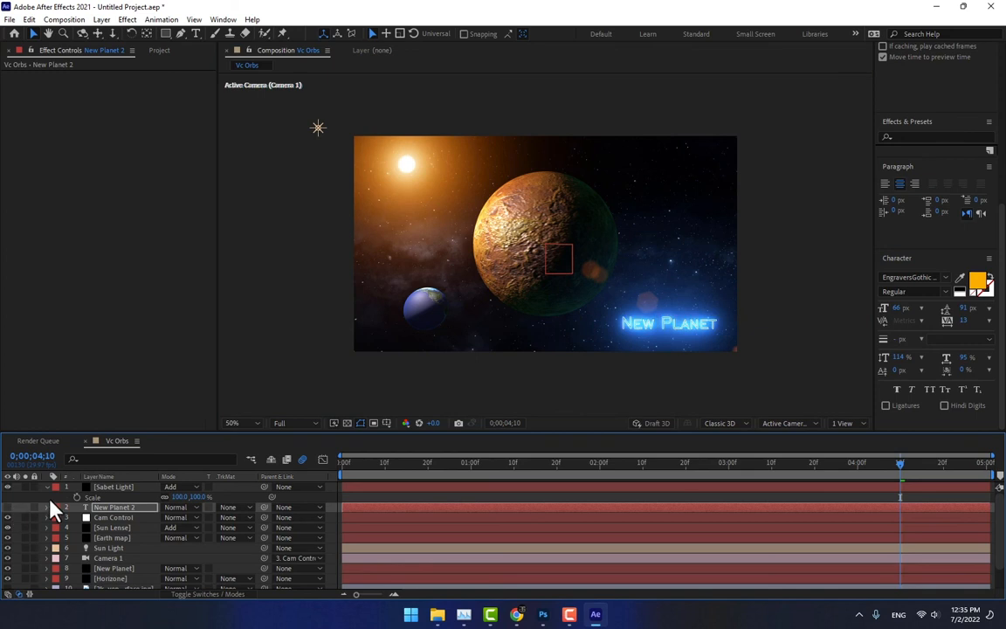
{"action": "left_click", "coordinate": [113, 488]}
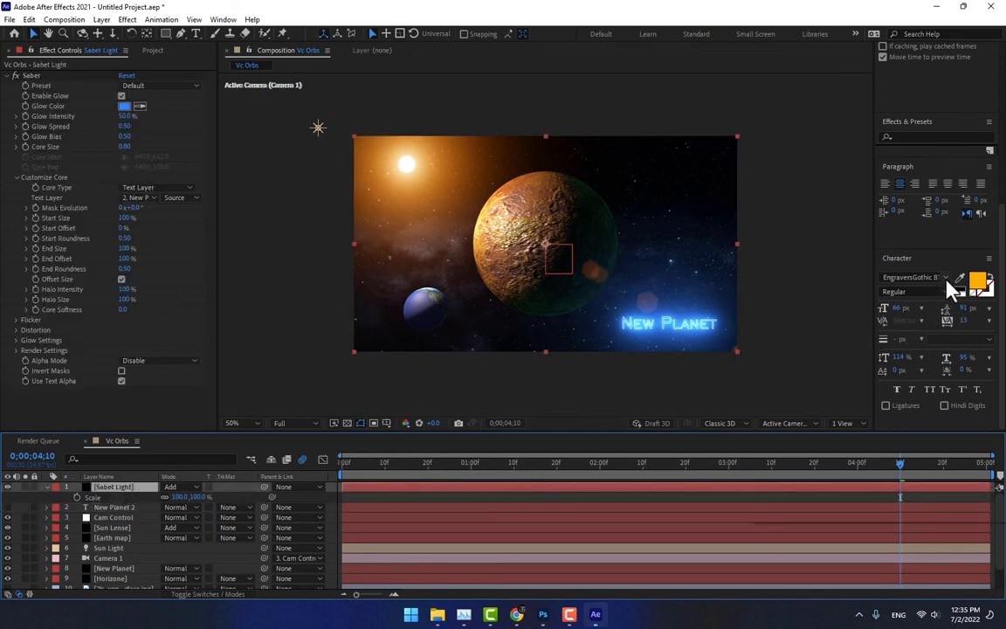
{"action": "left_click", "coordinate": [943, 279]}
{"action": "left_click", "coordinate": [927, 397]}
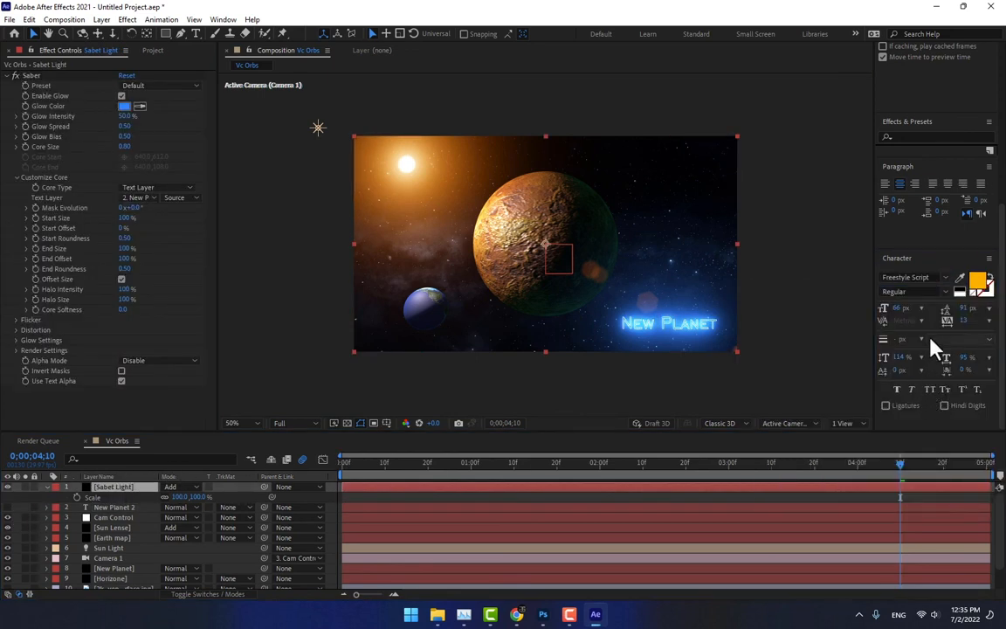
Step: Try fonts such as Exotc350 DmBd BT and Gabriola on the New Planet 2 title, then set it to Geometr212 BkCn BT
{"action": "left_click", "coordinate": [131, 508]}
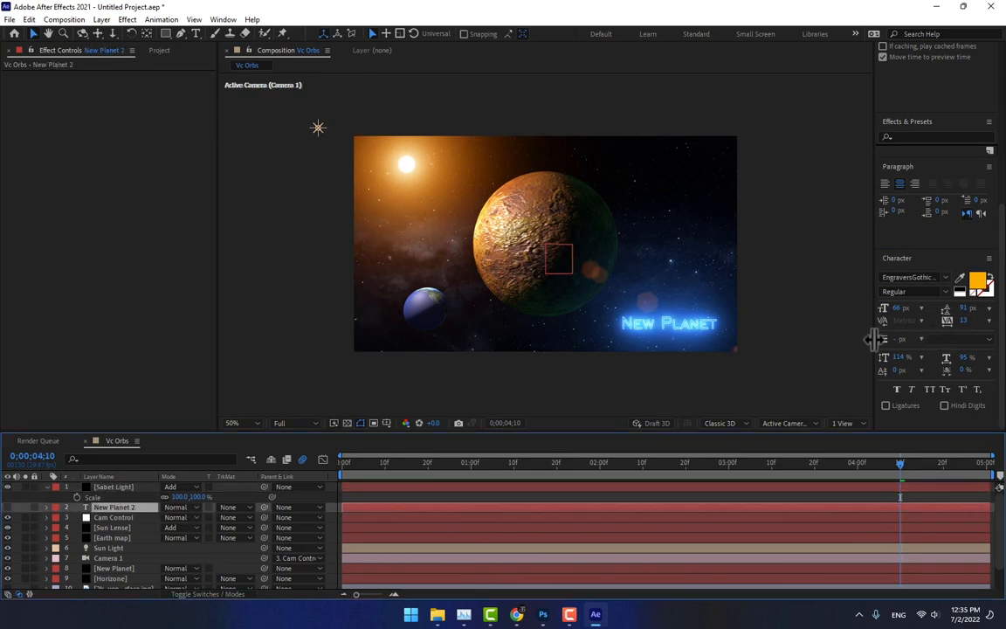
{"action": "left_click", "coordinate": [944, 278]}
{"action": "left_click", "coordinate": [928, 346]}
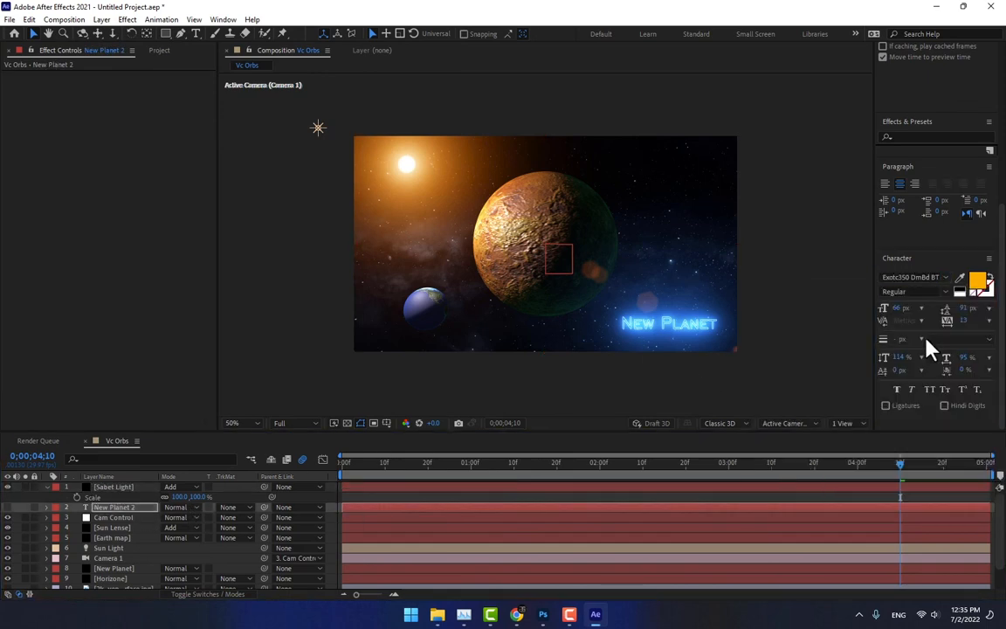
{"action": "left_click", "coordinate": [945, 278]}
{"action": "left_click", "coordinate": [928, 353]}
{"action": "left_click", "coordinate": [946, 278]}
{"action": "left_click", "coordinate": [928, 353]}
{"action": "left_click", "coordinate": [946, 279]}
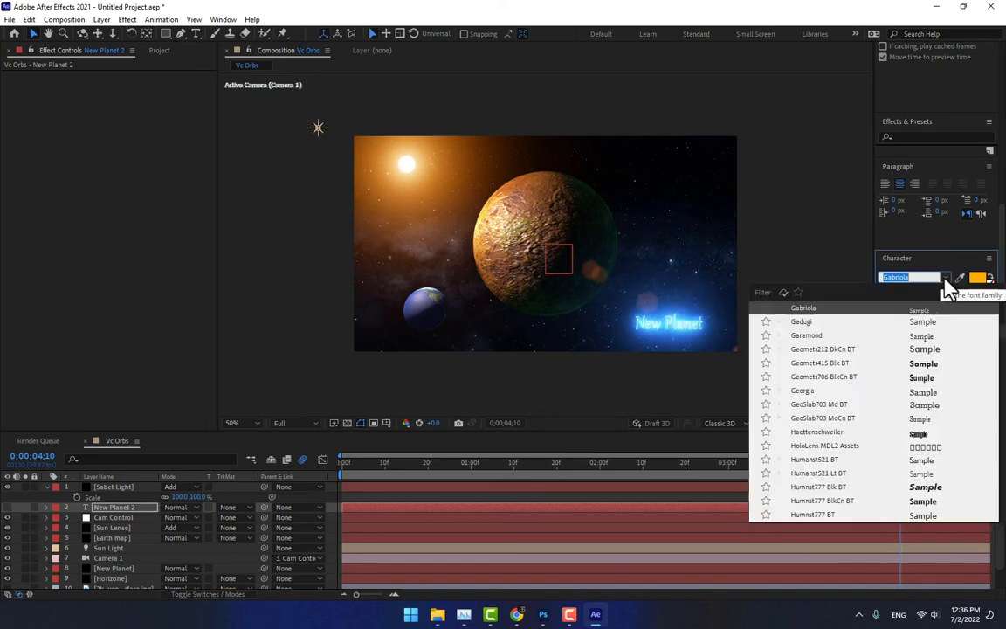
{"action": "left_click", "coordinate": [928, 349]}
Step: Try Saber's Fire preset on Sabet Light, then return to the Default preset with a Core Size of 0.63
{"action": "left_click", "coordinate": [115, 486]}
{"action": "left_click", "coordinate": [155, 85]}
{"action": "left_click", "coordinate": [181, 389]}
{"action": "left_click", "coordinate": [157, 85]}
{"action": "left_click", "coordinate": [177, 138]}
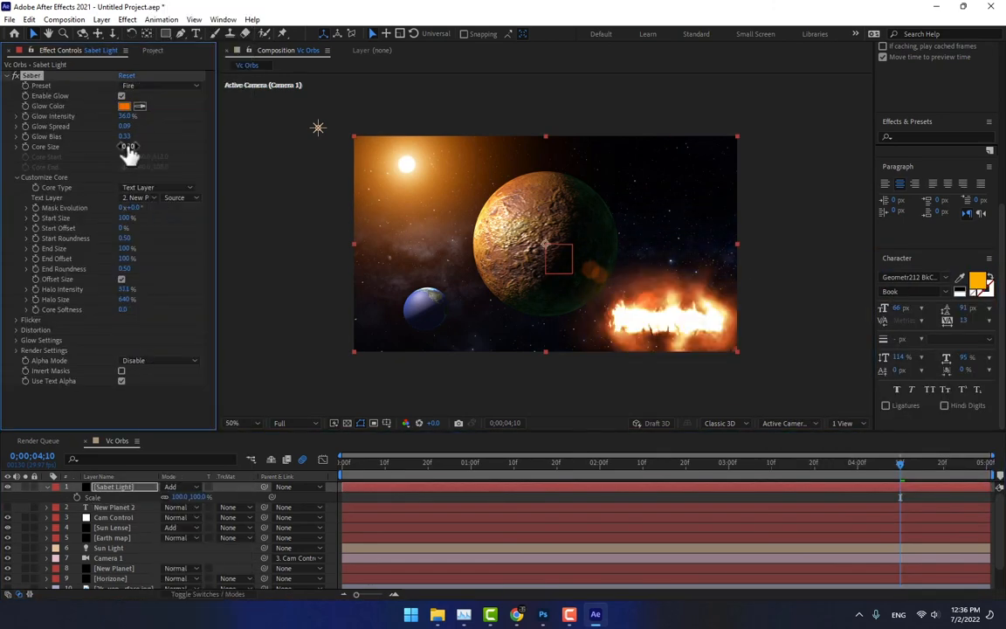
{"action": "mouse_move", "coordinate": [126, 146]}
{"action": "left_mouse_down"}
{"action": "mouse_move", "coordinate": [115, 166]}
{"action": "mouse_move", "coordinate": [122, 179]}
{"action": "mouse_move", "coordinate": [121, 157]}
{"action": "left_mouse_up"}
{"action": "left_click", "coordinate": [159, 86]}
{"action": "left_click", "coordinate": [175, 9]}
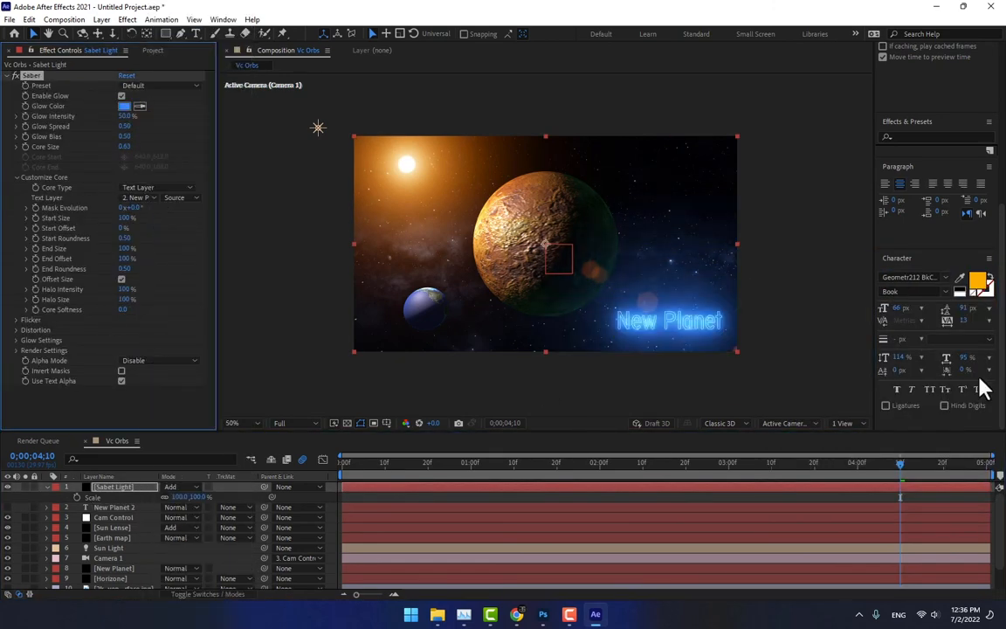
Step: Preview alternative fonts on the New Planet 2 title, such as GeoSlab703 Md BT and Impact, then set it to Humnst777 BlkCn BT
{"action": "left_click", "coordinate": [978, 376]}
{"action": "left_click", "coordinate": [115, 508]}
{"action": "left_click", "coordinate": [908, 277]}
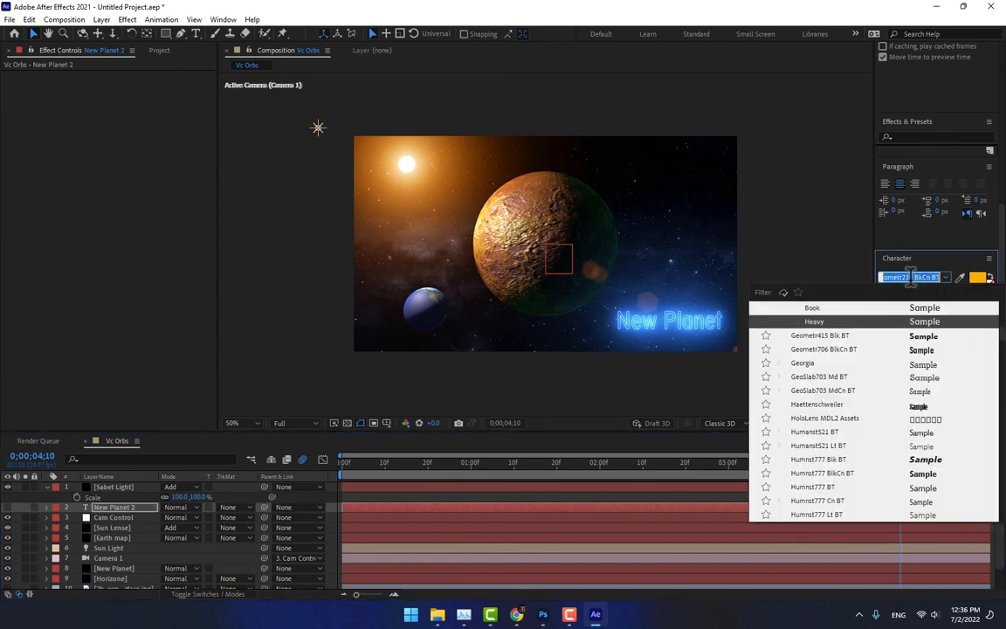
{"action": "key", "text": "Down"}
{"action": "key", "text": "Down"}
{"action": "key", "text": "Down"}
{"action": "key", "text": "Down"}
{"action": "key", "text": "Down"}
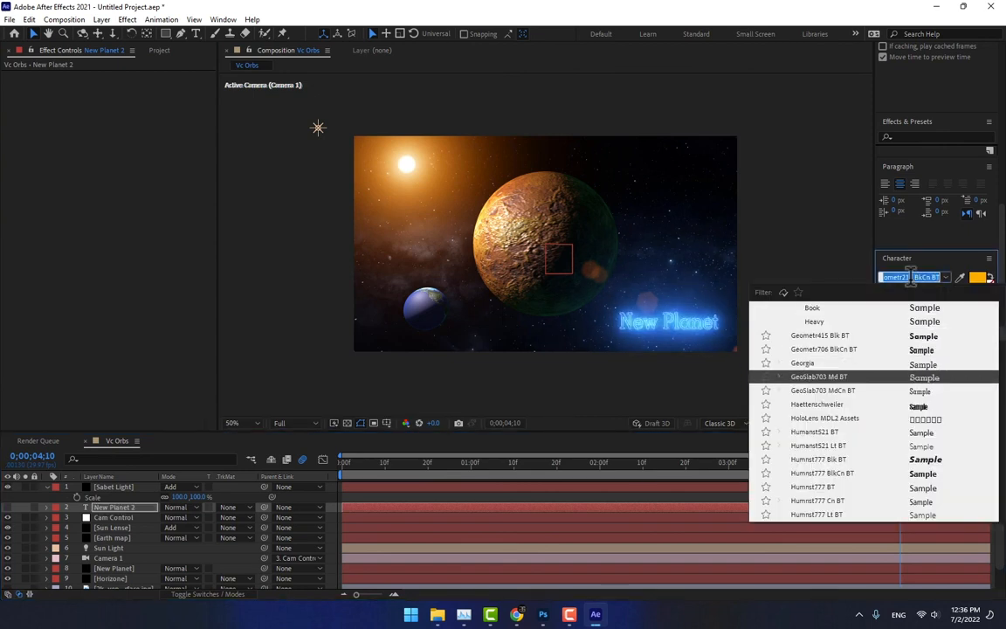
{"action": "key", "text": "Down"}
{"action": "key", "text": "Down"}
{"action": "key", "text": "Down"}
{"action": "key", "text": "Down"}
{"action": "key", "text": "Down"}
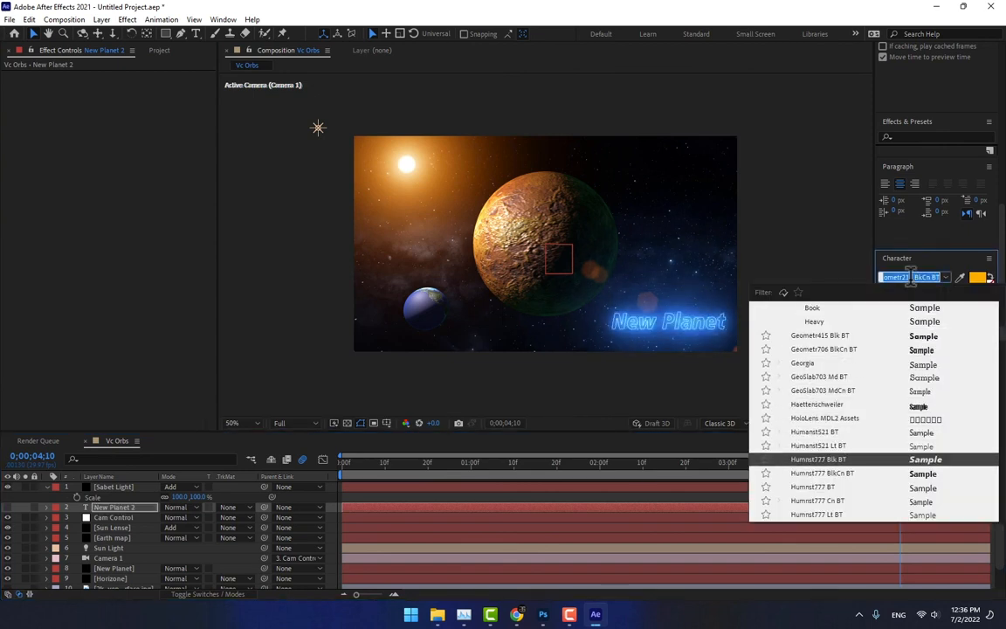
{"action": "key", "text": "Down"}
{"action": "key", "text": "Down"}
{"action": "key", "text": "Down"}
{"action": "key", "text": "Down"}
{"action": "key", "text": "Down"}
{"action": "key", "text": "Down"}
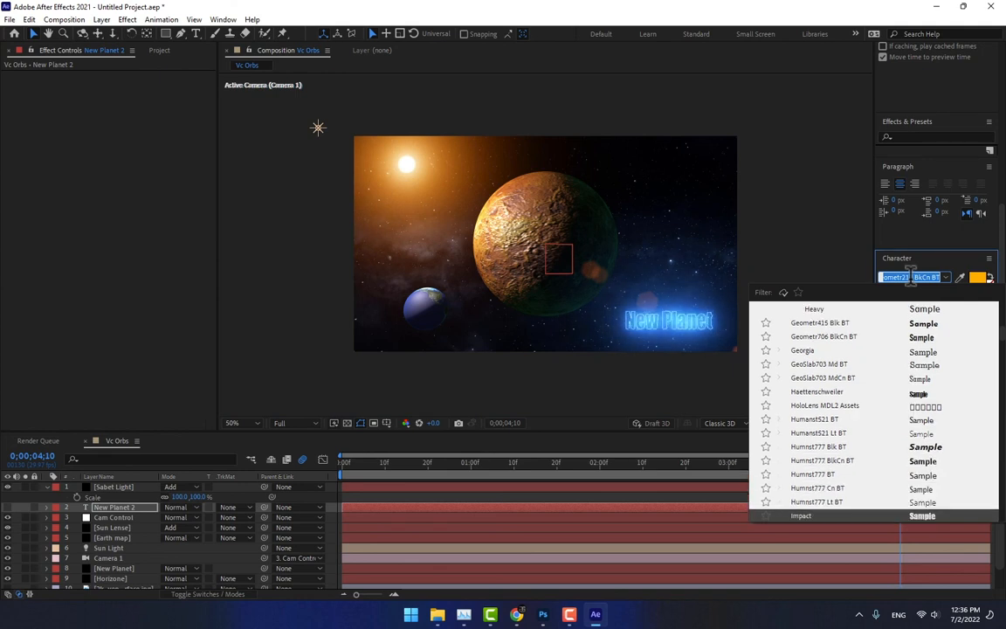
{"action": "key", "text": "Down"}
{"action": "key", "text": "Down"}
{"action": "key", "text": "Down"}
{"action": "key", "text": "Down"}
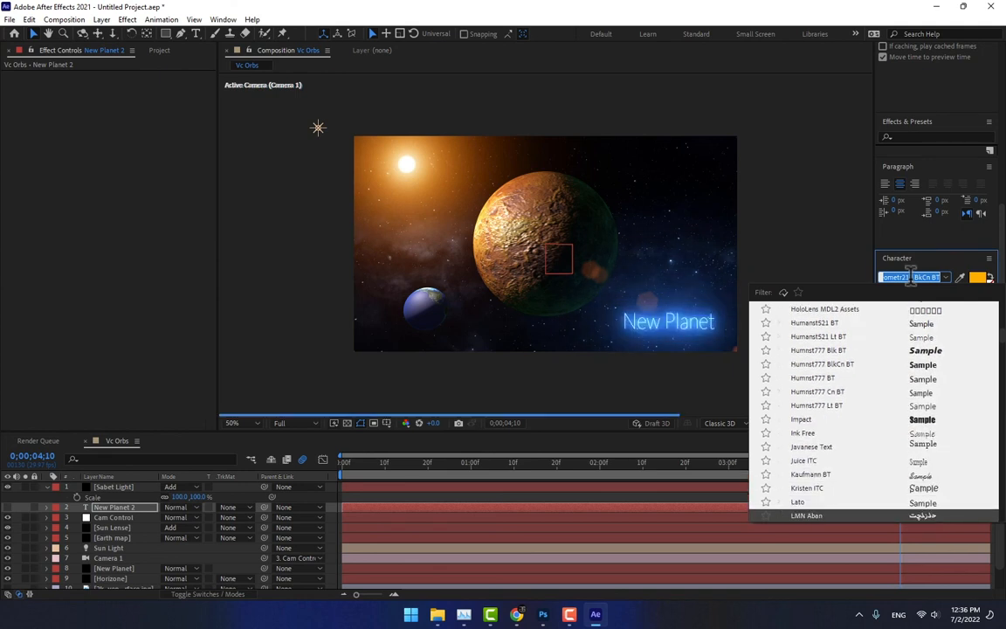
{"action": "key", "text": "Up"}
{"action": "key", "text": "Up"}
{"action": "key", "text": "Up"}
{"action": "key", "text": "Up"}
{"action": "key", "text": "Up"}
{"action": "key", "text": "Up"}
{"action": "key", "text": "Up"}
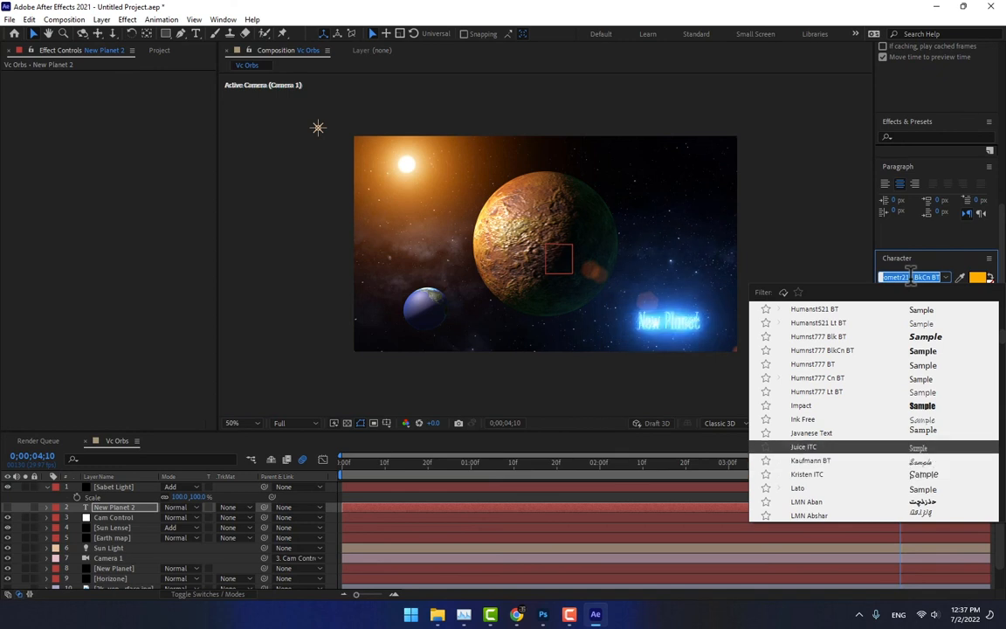
{"action": "key", "text": "Up"}
{"action": "key", "text": "Up"}
{"action": "key", "text": "Up"}
{"action": "key", "text": "Up"}
{"action": "key", "text": "Up"}
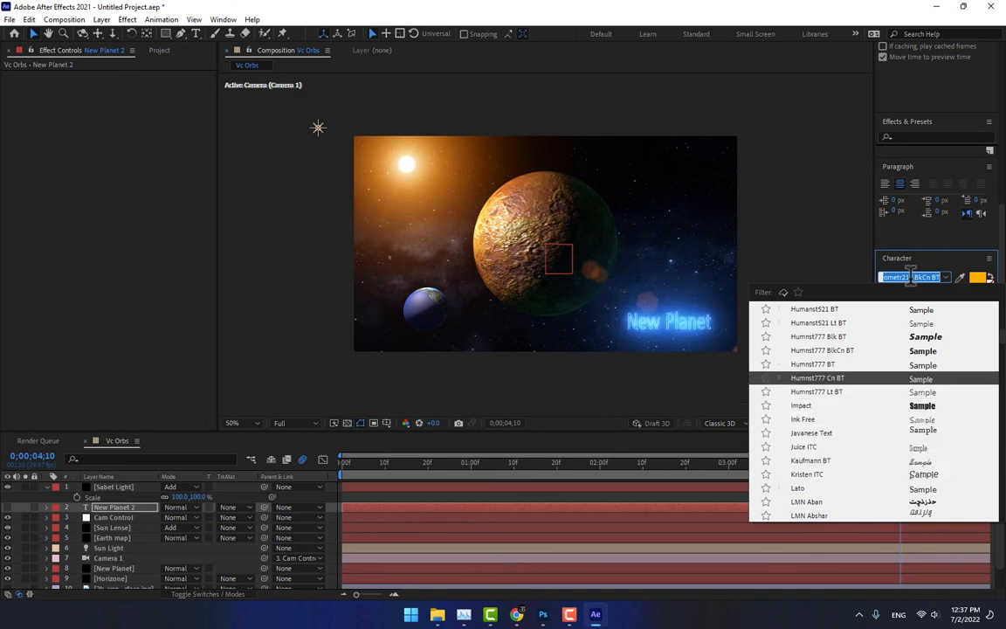
{"action": "key", "text": "Down"}
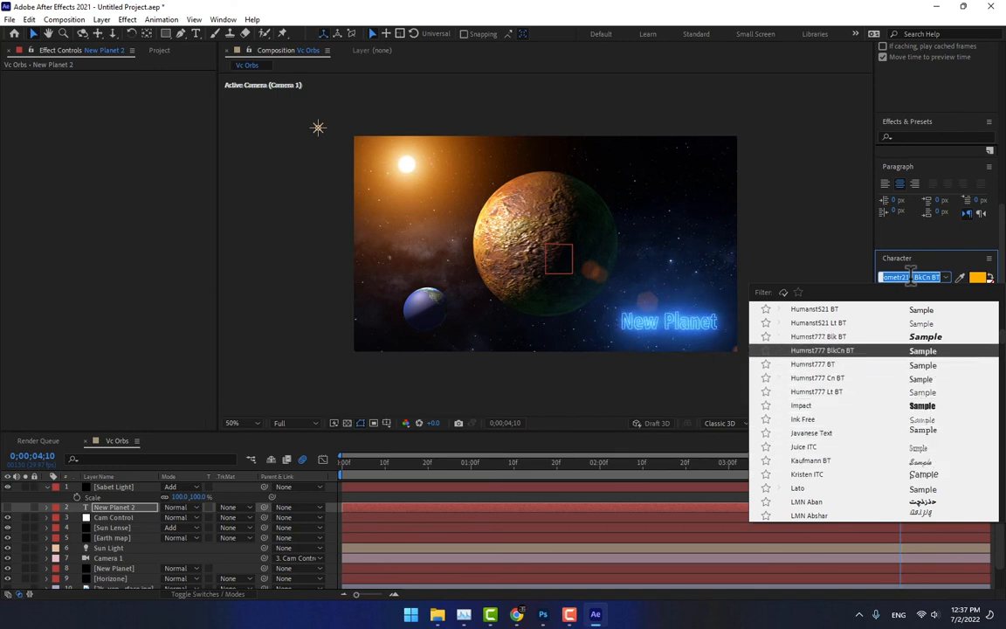
{"action": "left_click", "coordinate": [946, 352]}
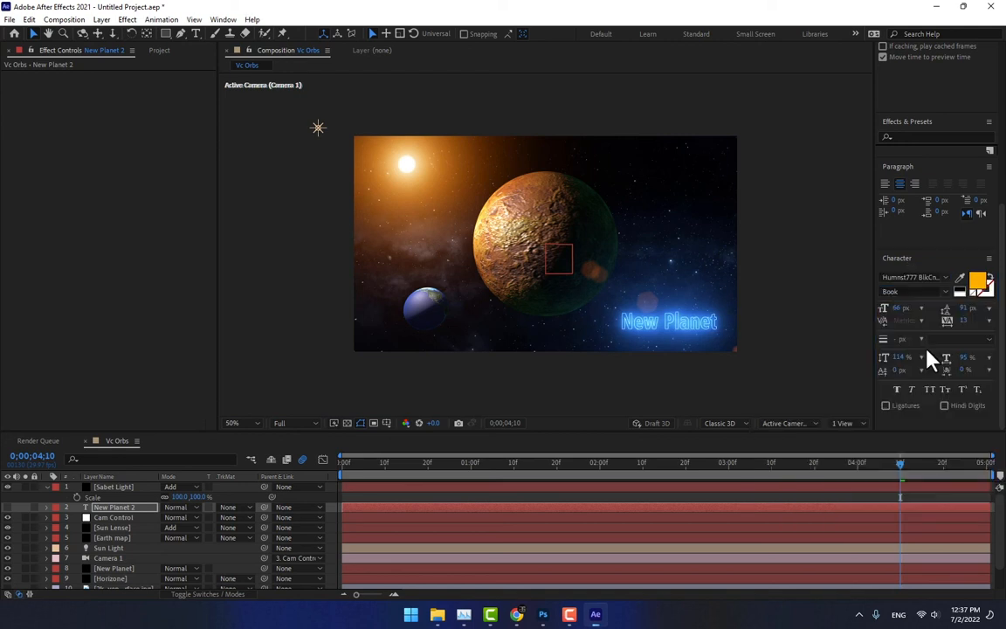
Step: Widen the New Planet 2 title by setting its horizontal character scale to 108.9%
{"action": "left_click", "coordinate": [107, 507]}
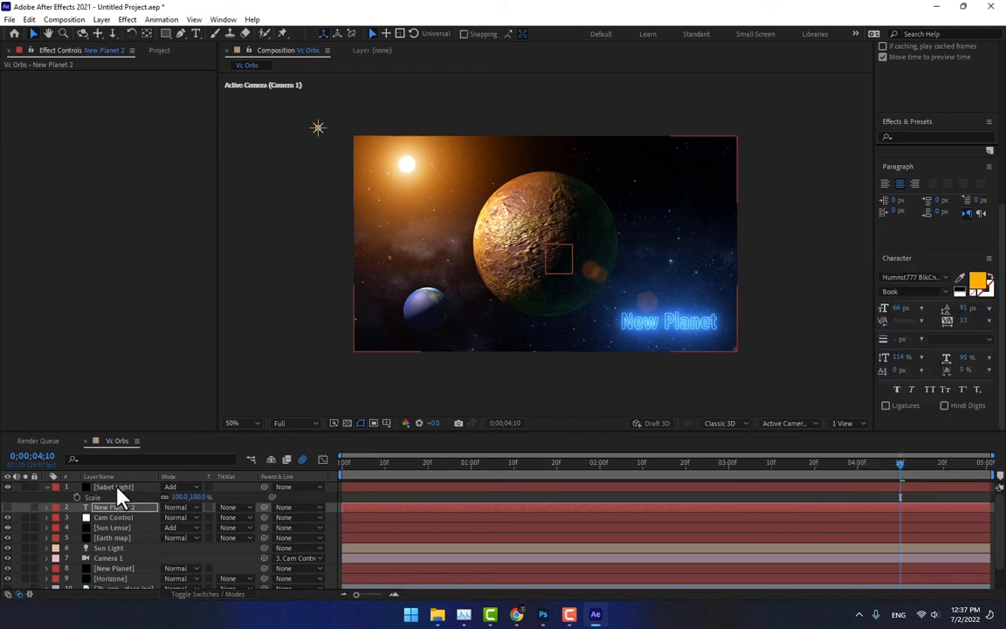
{"action": "left_click", "coordinate": [116, 487]}
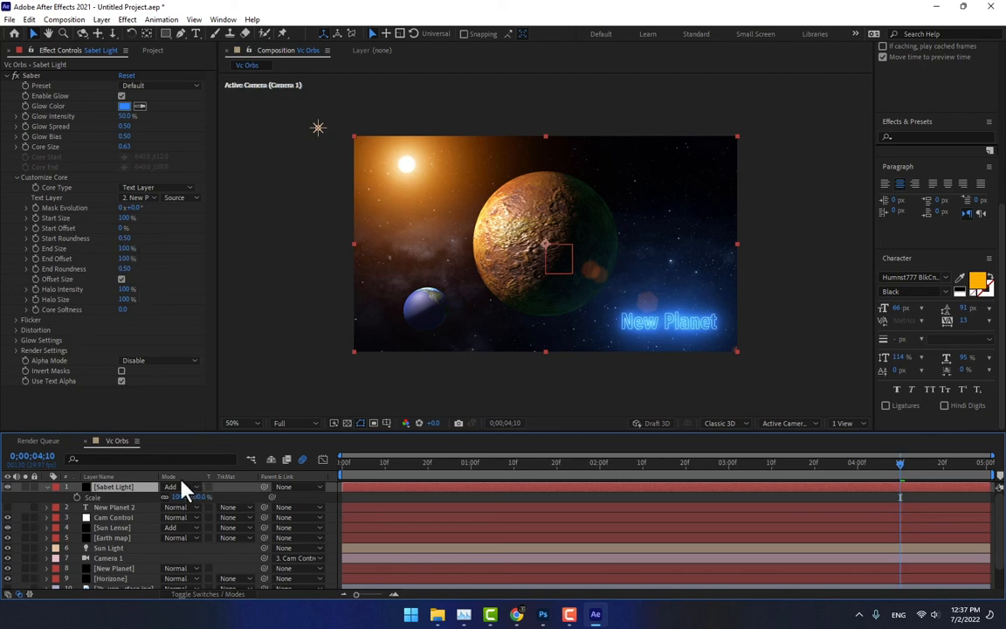
{"action": "left_click", "coordinate": [130, 507]}
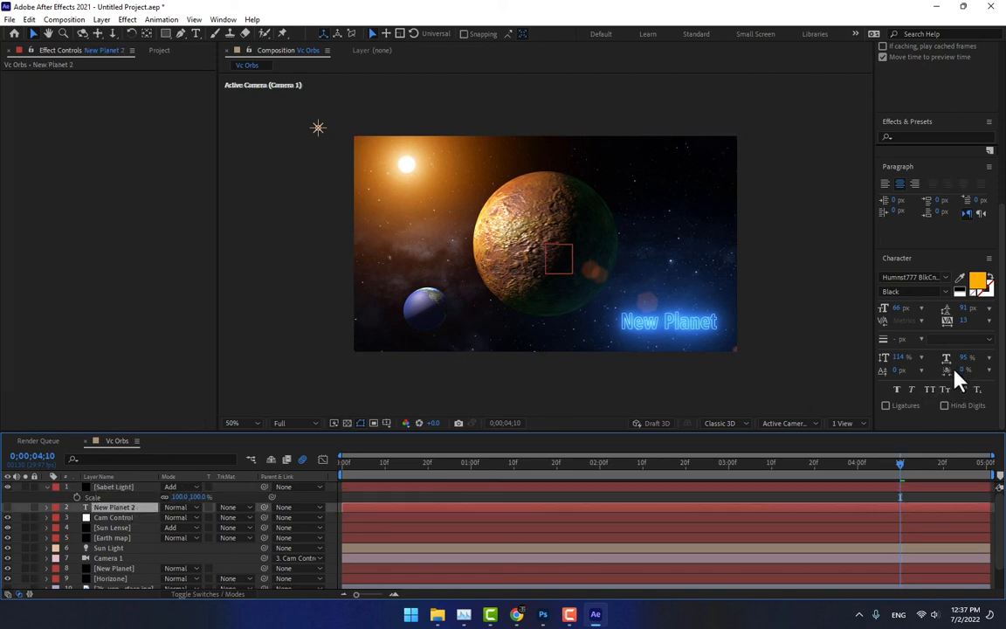
{"action": "left_click_drag", "start_coordinate": [964, 357], "coordinate": [991, 356]}
{"action": "left_click_drag", "start_coordinate": [998, 325], "coordinate": [998, 315]}
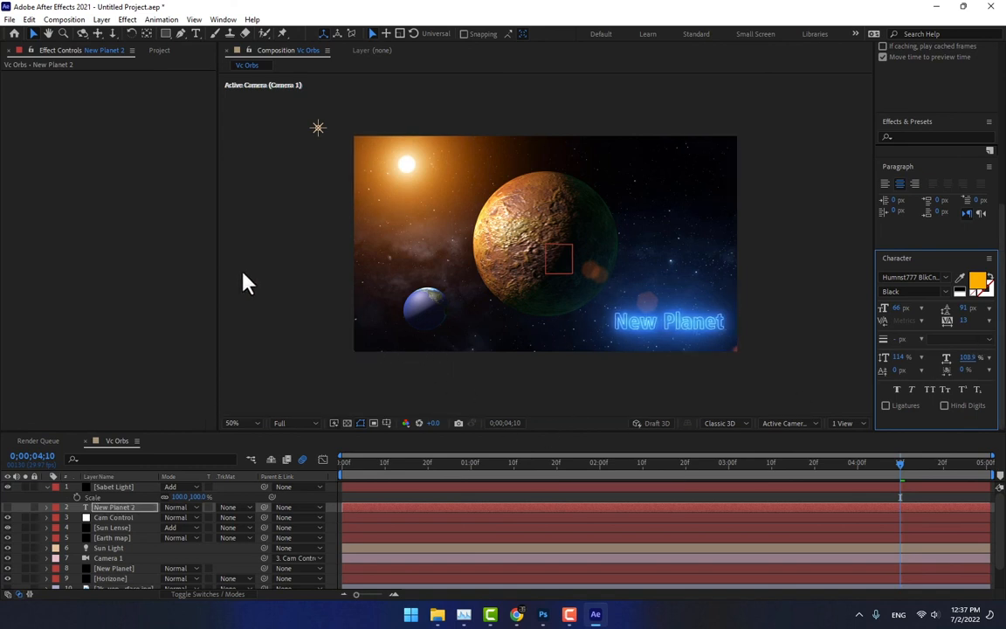
Step: Set the Saber core's Start Size to 3% and Start Offset to 100% on the Sabet Light layer
{"action": "left_click", "coordinate": [110, 486]}
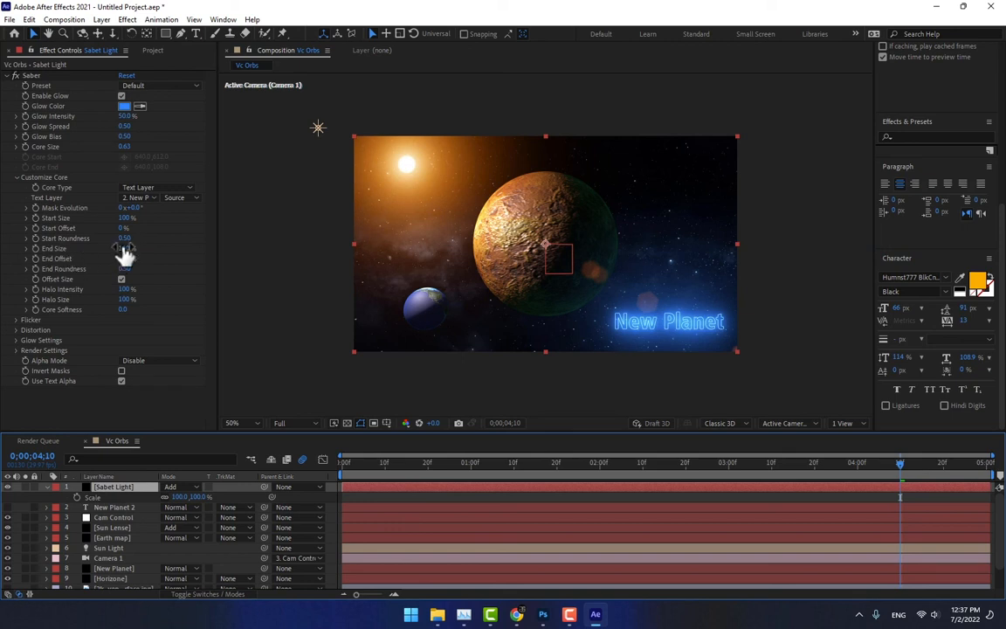
{"action": "left_click", "coordinate": [126, 249]}
{"action": "left_click", "coordinate": [179, 244]}
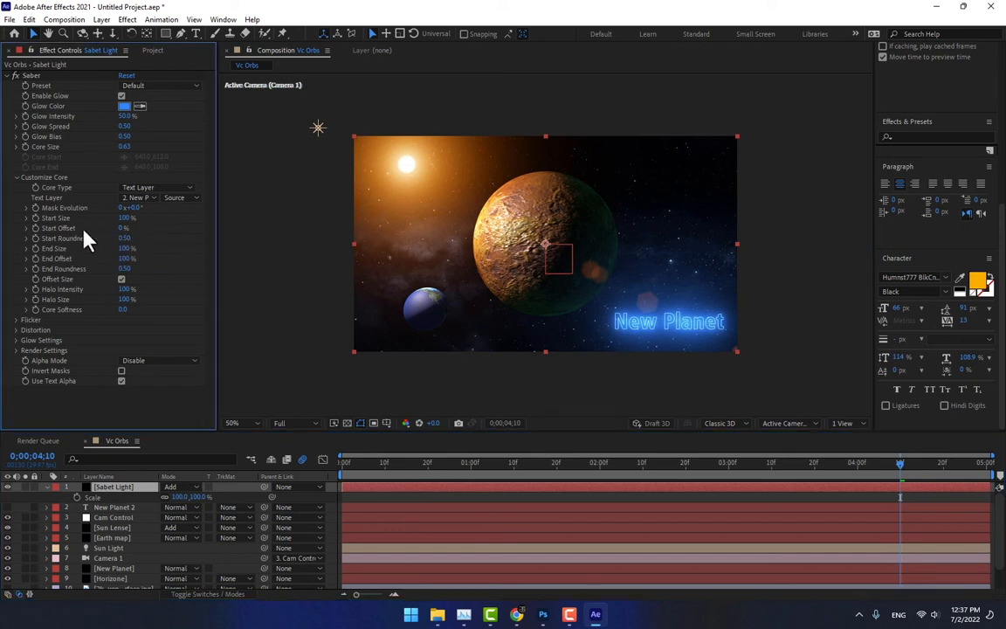
{"action": "left_click", "coordinate": [127, 218]}
{"action": "left_click_drag", "start_coordinate": [122, 228], "coordinate": [133, 297]}
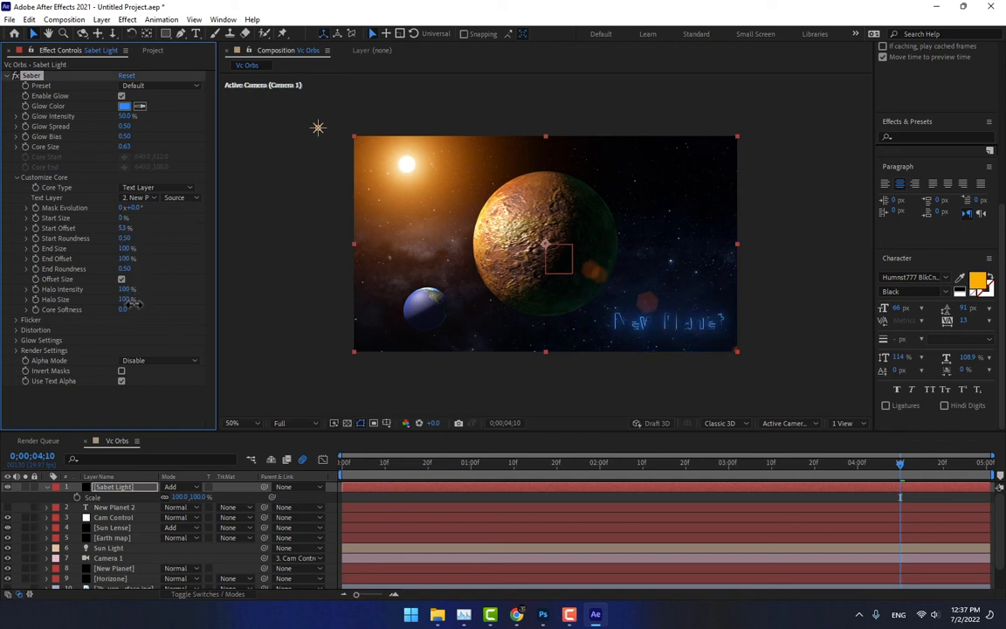
{"action": "left_click_drag", "start_coordinate": [125, 229], "coordinate": [188, 237]}
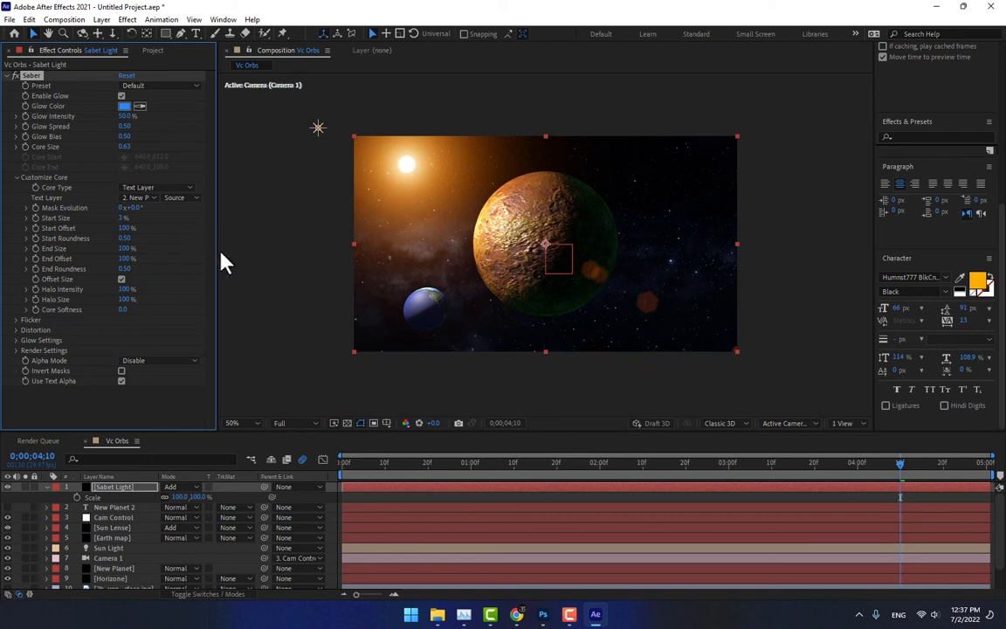
Step: Animate Saber's Start Offset from 100% at 0;00;01;26 to 0% at 0;00;03;19 and scrub through the title reveal
{"action": "left_click_drag", "start_coordinate": [678, 477], "coordinate": [583, 489]}
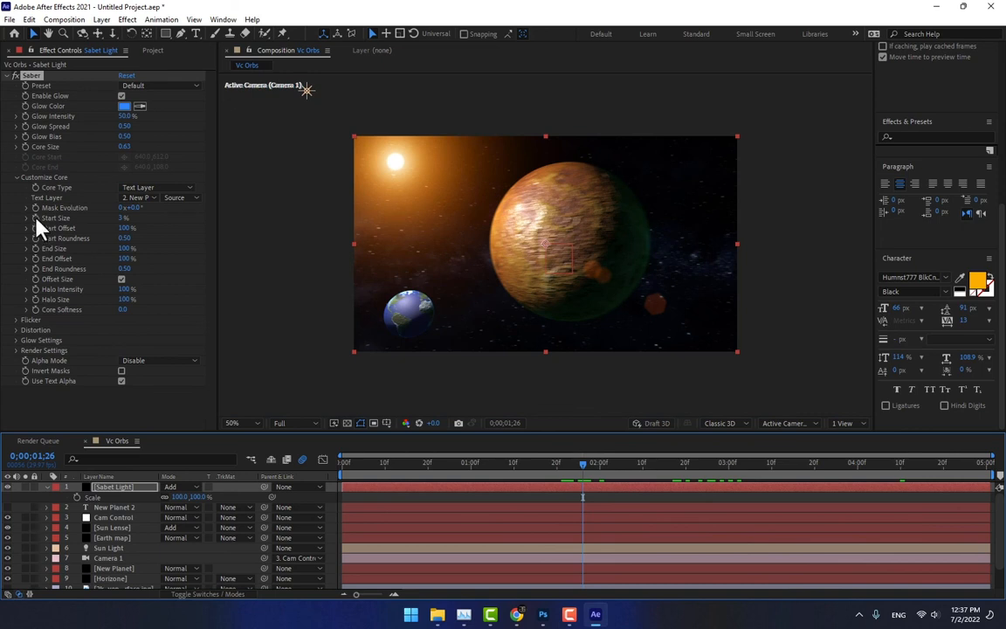
{"action": "left_click", "coordinate": [36, 227]}
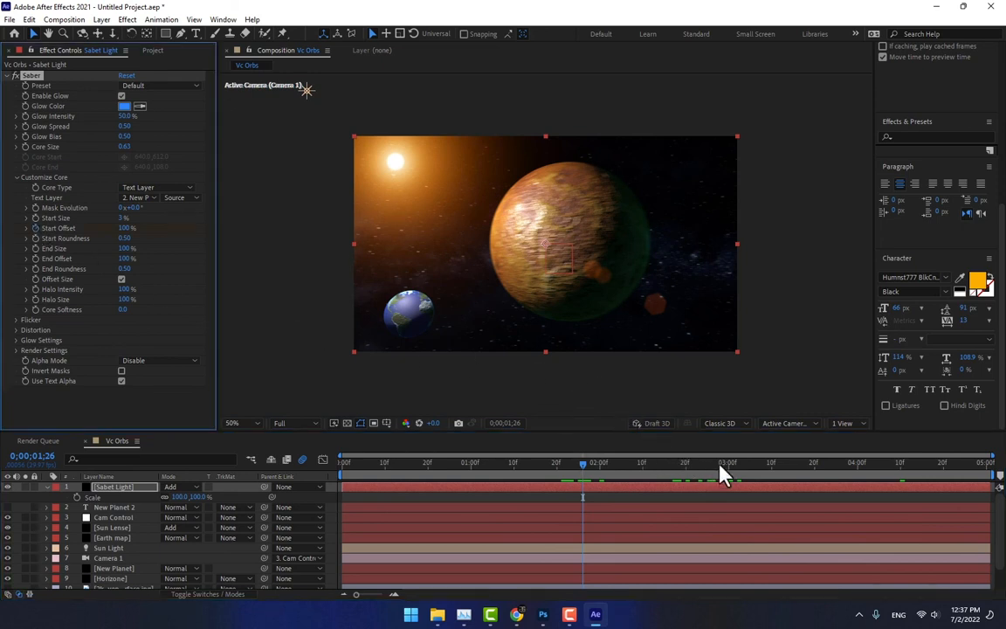
{"action": "left_click", "coordinate": [811, 474]}
{"action": "left_click_drag", "start_coordinate": [123, 228], "coordinate": [133, 333]}
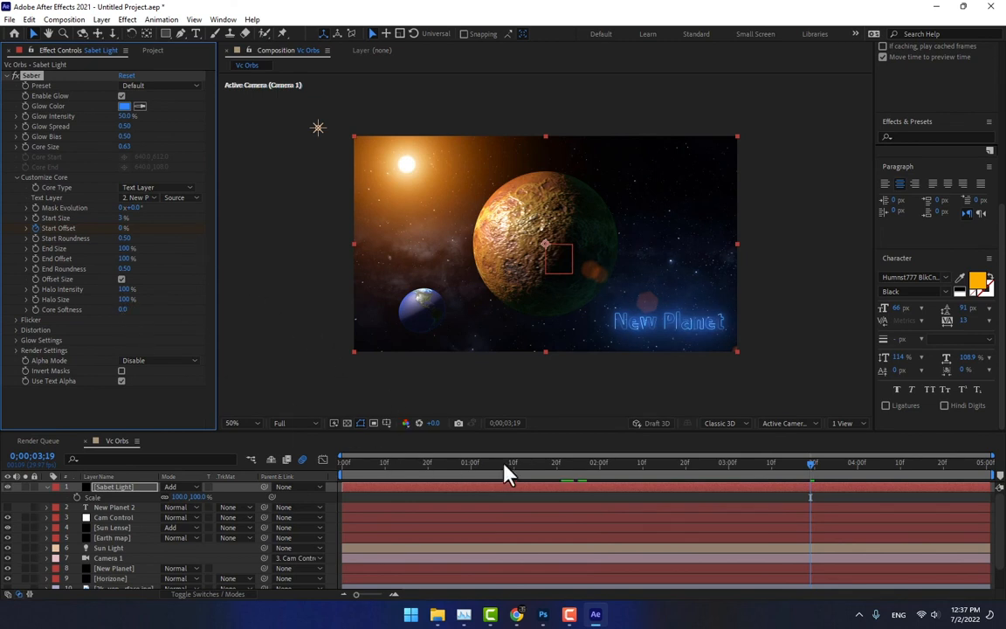
{"action": "left_click_drag", "start_coordinate": [505, 467], "coordinate": [886, 467]}
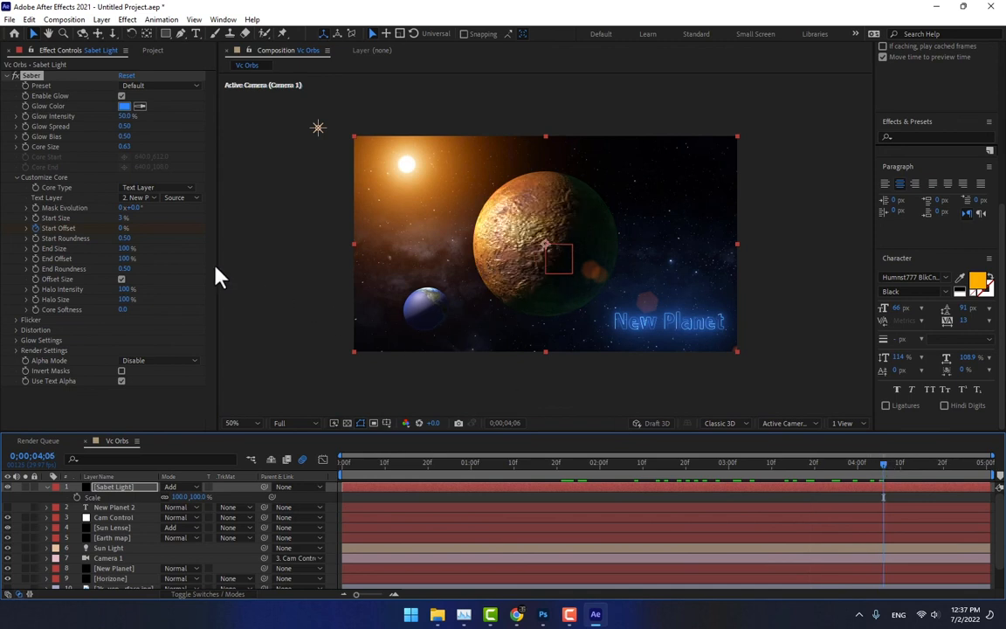
Step: Set Saber's Flicker Intensity to 91% and scrub to the end of the composition to check the flicker
{"action": "left_click", "coordinate": [17, 319]}
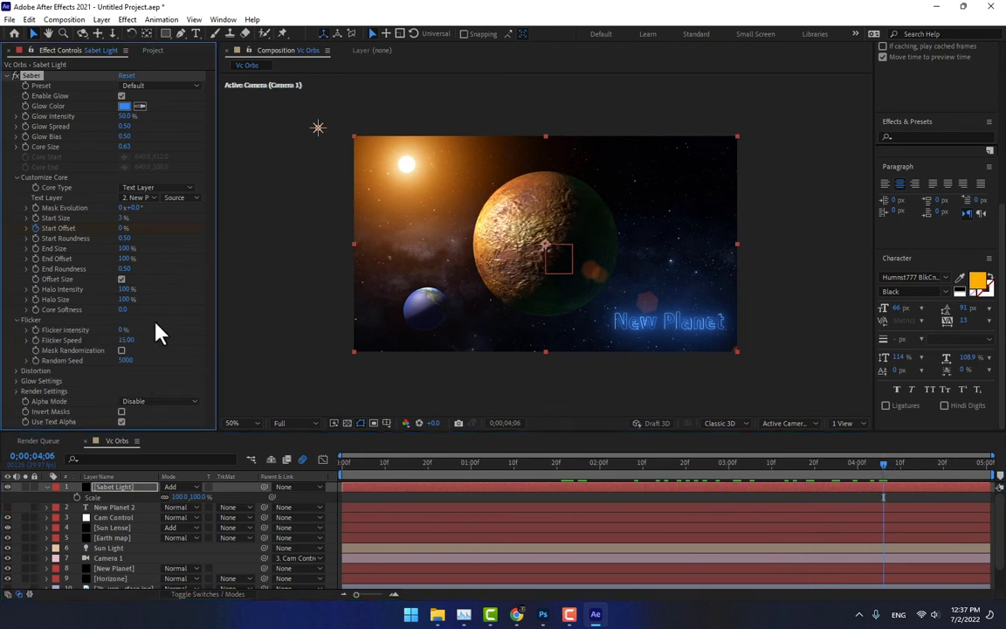
{"action": "left_click_drag", "start_coordinate": [121, 329], "coordinate": [175, 329]}
{"action": "left_click_drag", "start_coordinate": [747, 478], "coordinate": [989, 469]}
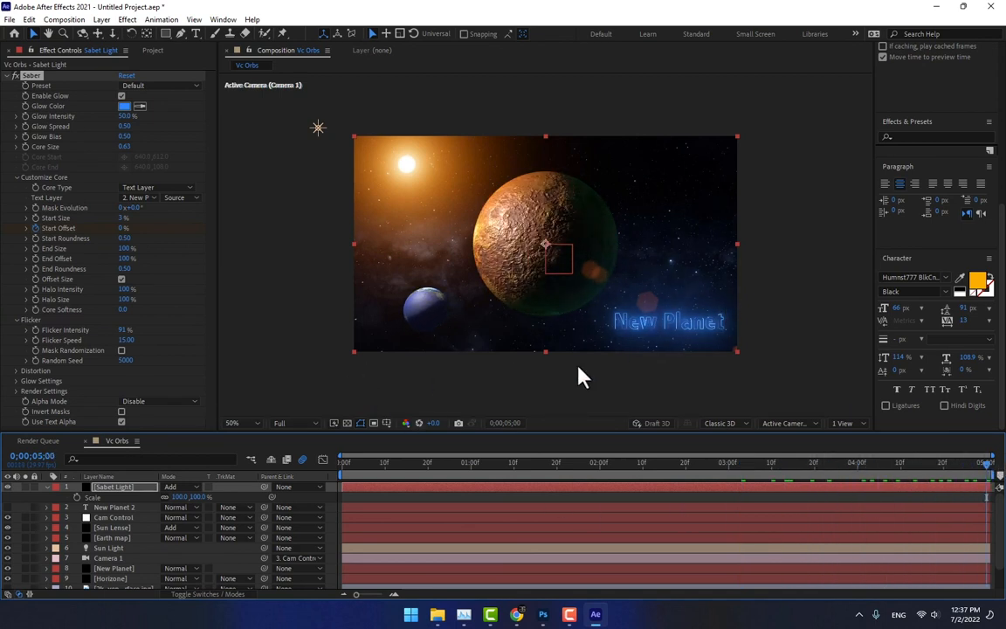
Step: Turn off the visibility of the Sabet Light layer
{"action": "left_click", "coordinate": [232, 422]}
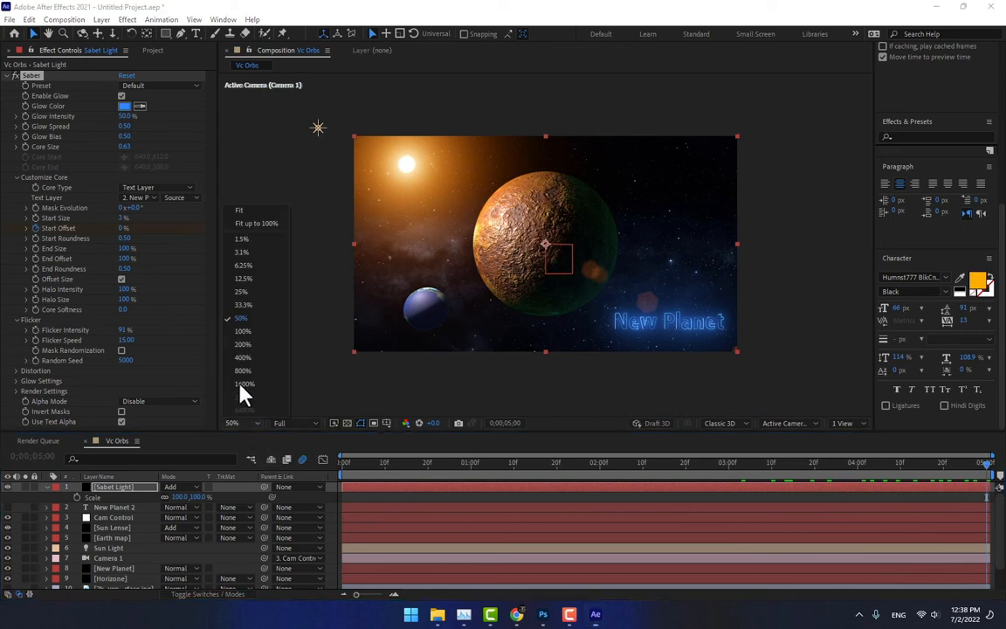
{"action": "left_click", "coordinate": [246, 203]}
{"action": "left_click", "coordinate": [243, 424]}
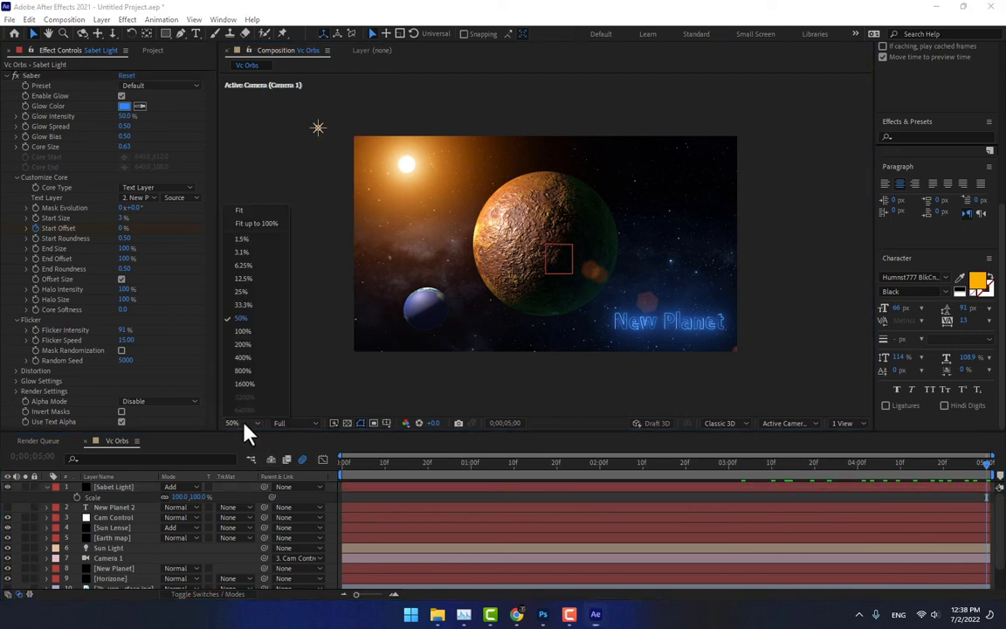
{"action": "left_click", "coordinate": [252, 224]}
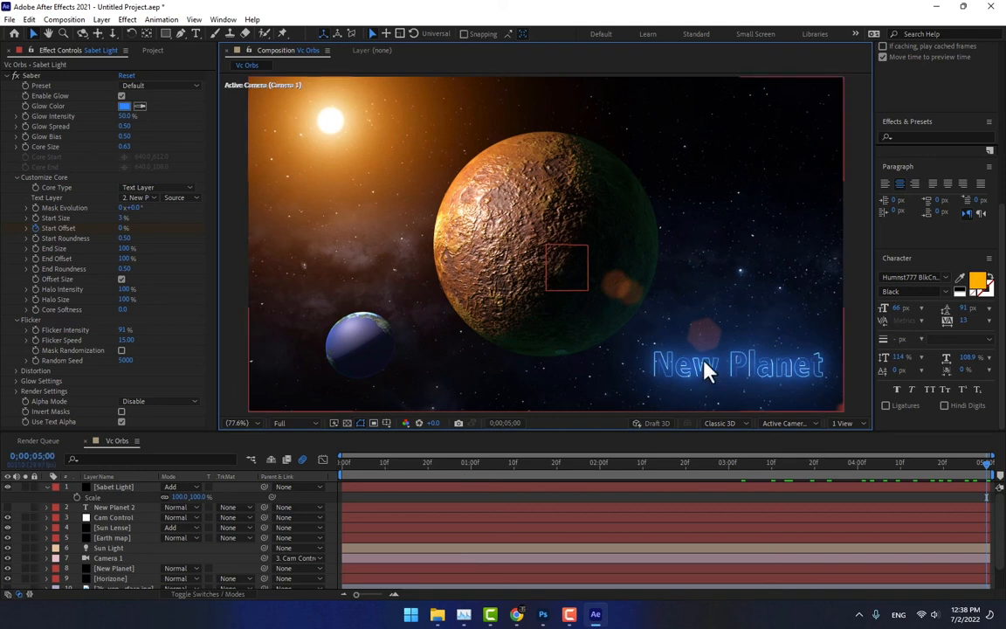
{"action": "left_click", "coordinate": [53, 488]}
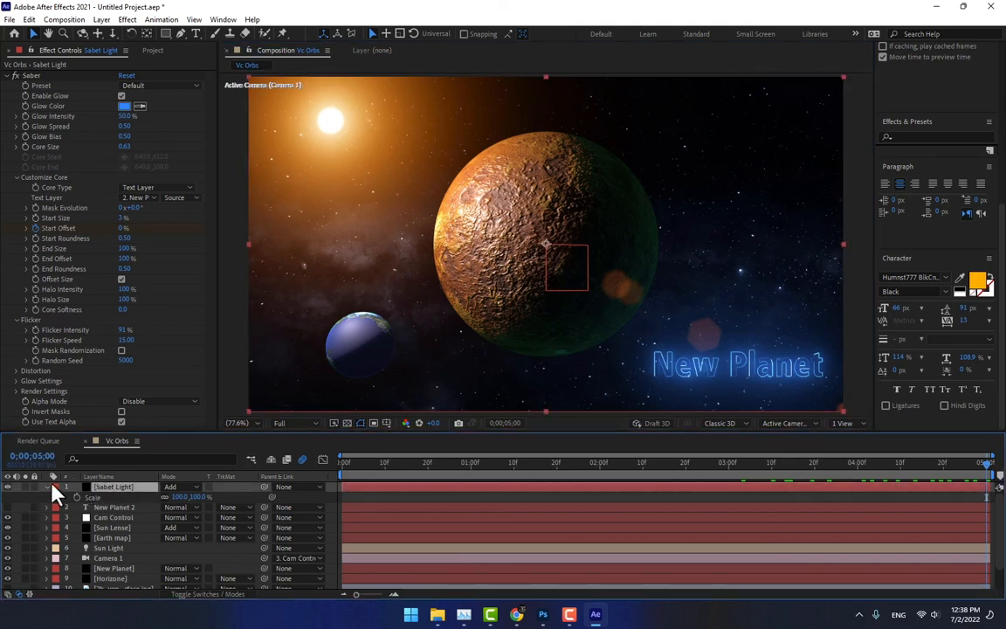
{"action": "left_click", "coordinate": [7, 487]}
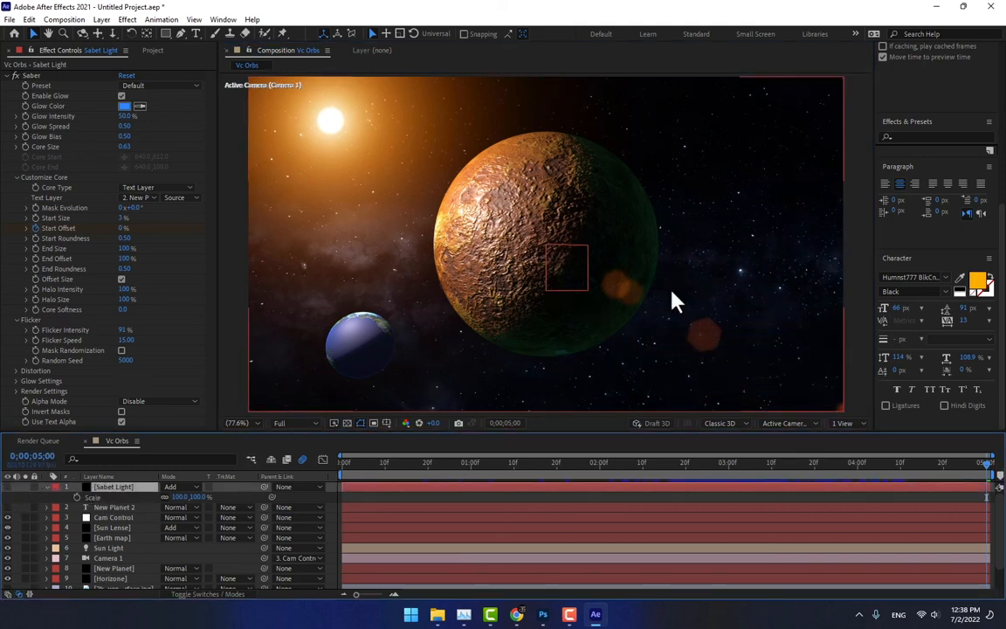